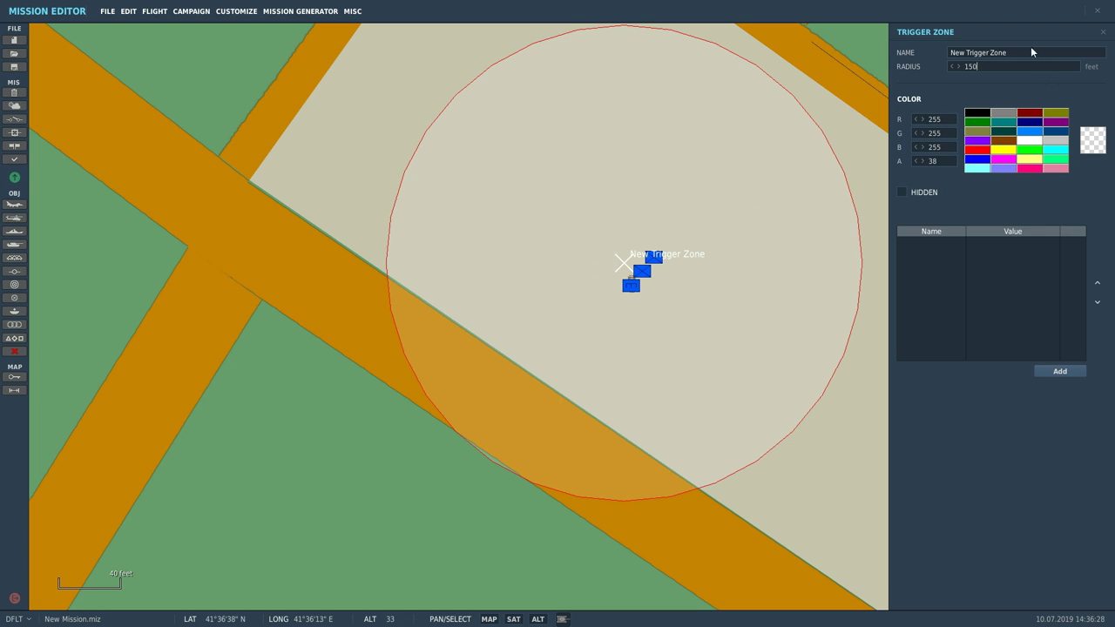
Name the new 150 ft trigger zone around the first group of vehicles "Pick Up Trigger".
{"action": "type", "text": "Pick Up Trigger"}
{"action": "key", "text": "Return"}
{"action": "scroll", "coordinate": [442, 209], "scroll_direction": "down", "scroll_amount": 8}
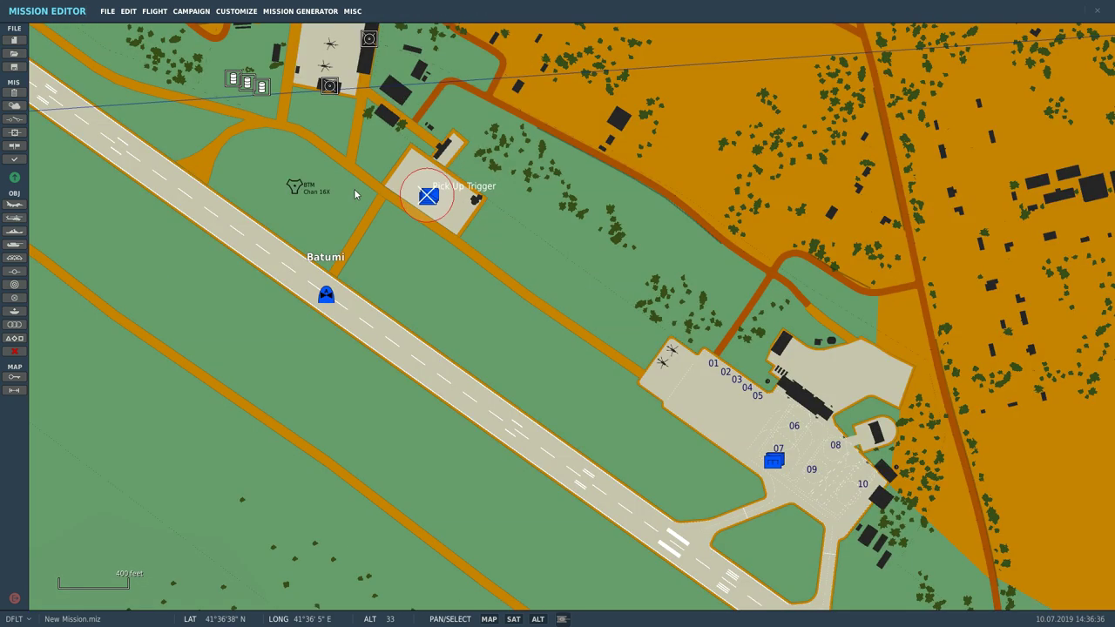
Place a second trigger zone over the vehicles at parking stand 07, with a 150 ft radius and the name "Drop Trigger".
{"action": "scroll", "coordinate": [595, 357], "scroll_direction": "up", "scroll_amount": 6}
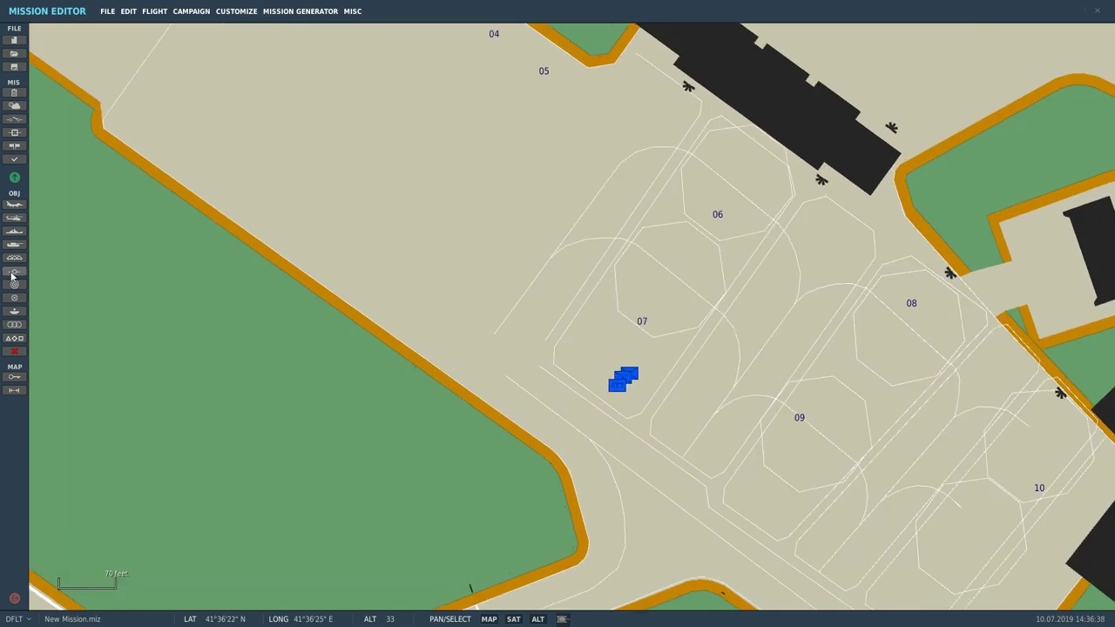
{"action": "left_click", "coordinate": [15, 298]}
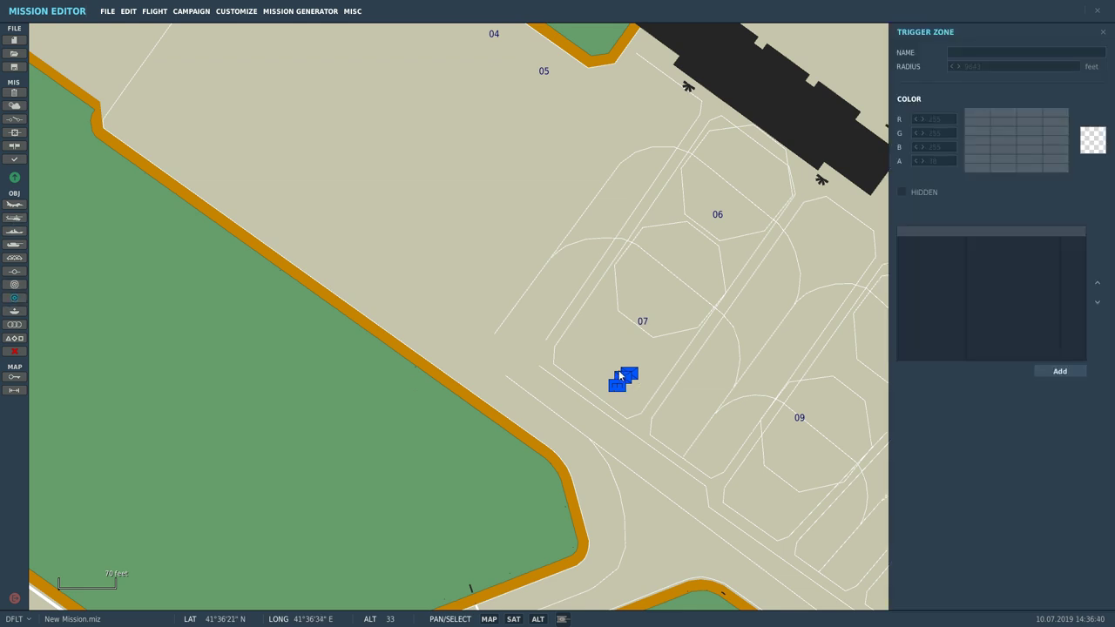
{"action": "left_click", "coordinate": [616, 373]}
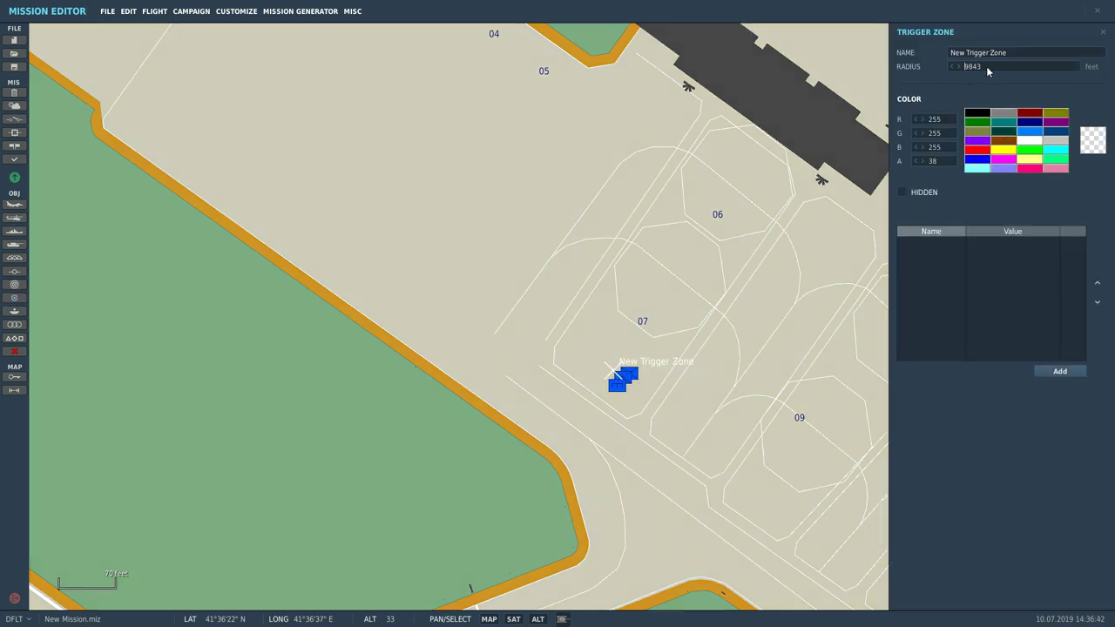
{"action": "type", "text": "150"}
{"action": "scroll", "coordinate": [520, 275], "scroll_direction": "down", "scroll_amount": 3}
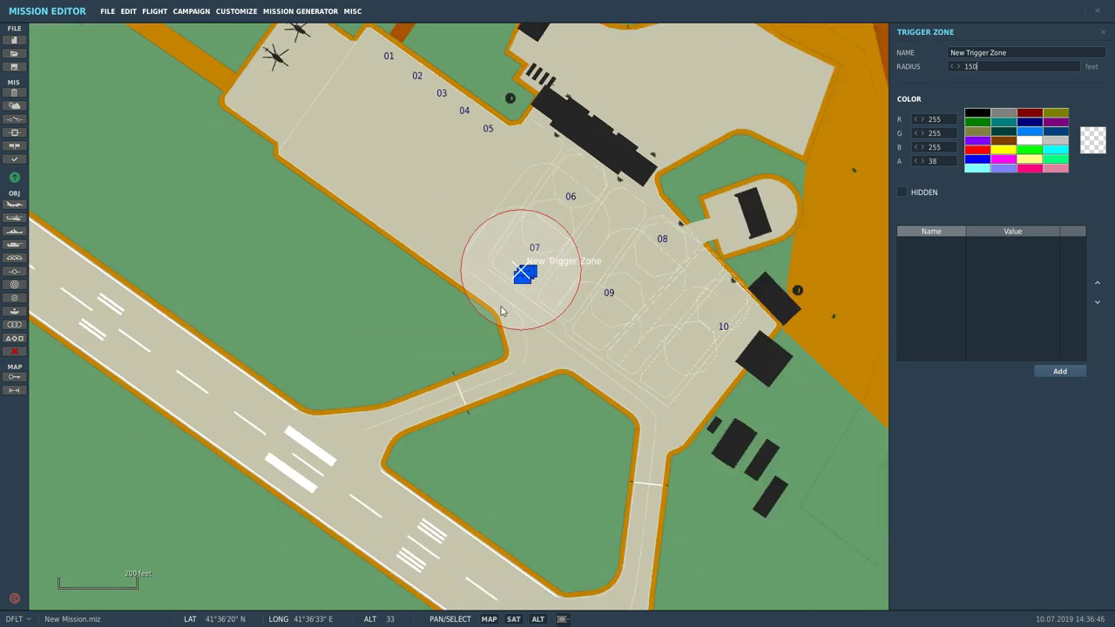
{"action": "scroll", "coordinate": [501, 311], "scroll_direction": "up", "scroll_amount": 3}
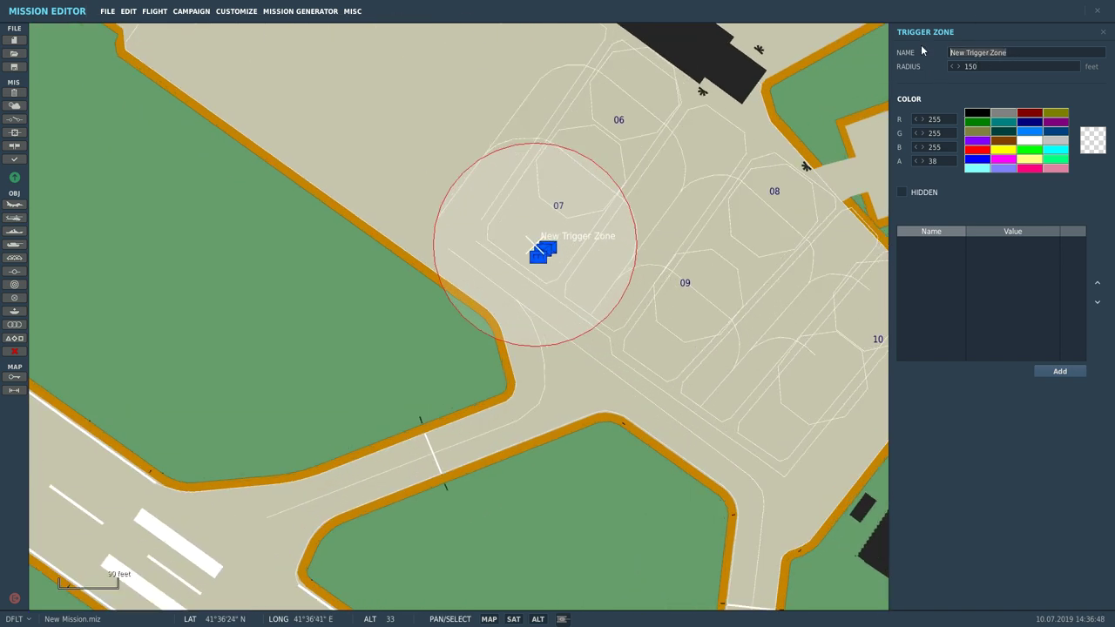
{"action": "type", "text": "Drop Trigger"}
Move the Drop Trigger zone and its three vehicles from stand 07 south to the apron's taxiway entrance.
{"action": "left_click", "coordinate": [503, 257]}
{"action": "scroll", "coordinate": [503, 256], "scroll_direction": "up", "scroll_amount": 1}
{"action": "left_click_drag", "start_coordinate": [553, 242], "coordinate": [601, 423]}
{"action": "left_click_drag", "start_coordinate": [557, 262], "coordinate": [665, 487]}
{"action": "left_click_drag", "start_coordinate": [570, 254], "coordinate": [688, 446]}
{"action": "left_click", "coordinate": [675, 462]}
{"action": "left_click", "coordinate": [688, 444]}
{"action": "left_click", "coordinate": [670, 446]}
Create a new mission trigger, keeping its type as 1 ONCE.
{"action": "scroll", "coordinate": [762, 389], "scroll_direction": "down", "scroll_amount": 6}
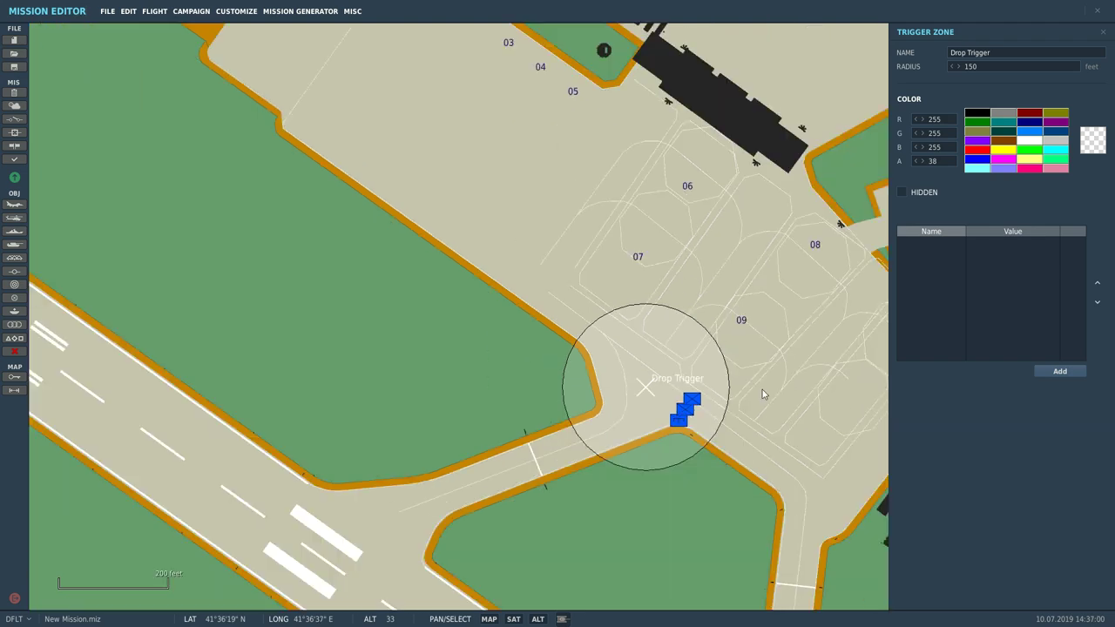
{"action": "scroll", "coordinate": [411, 133], "scroll_direction": "up", "scroll_amount": 1}
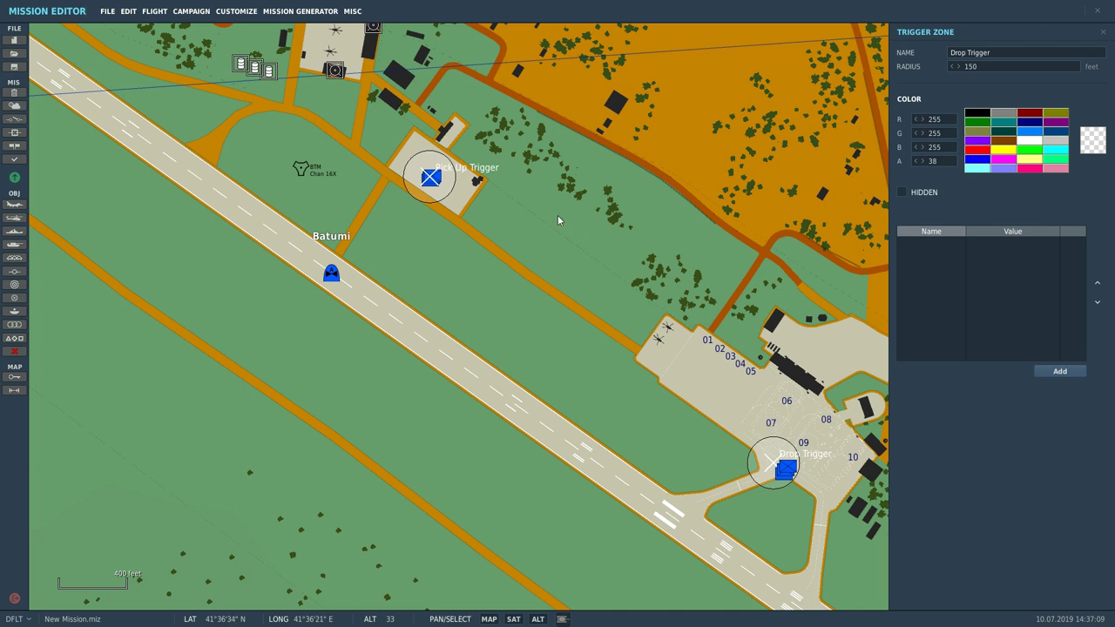
{"action": "scroll", "coordinate": [454, 156], "scroll_direction": "up", "scroll_amount": 5}
{"action": "scroll", "coordinate": [509, 221], "scroll_direction": "up", "scroll_amount": 3}
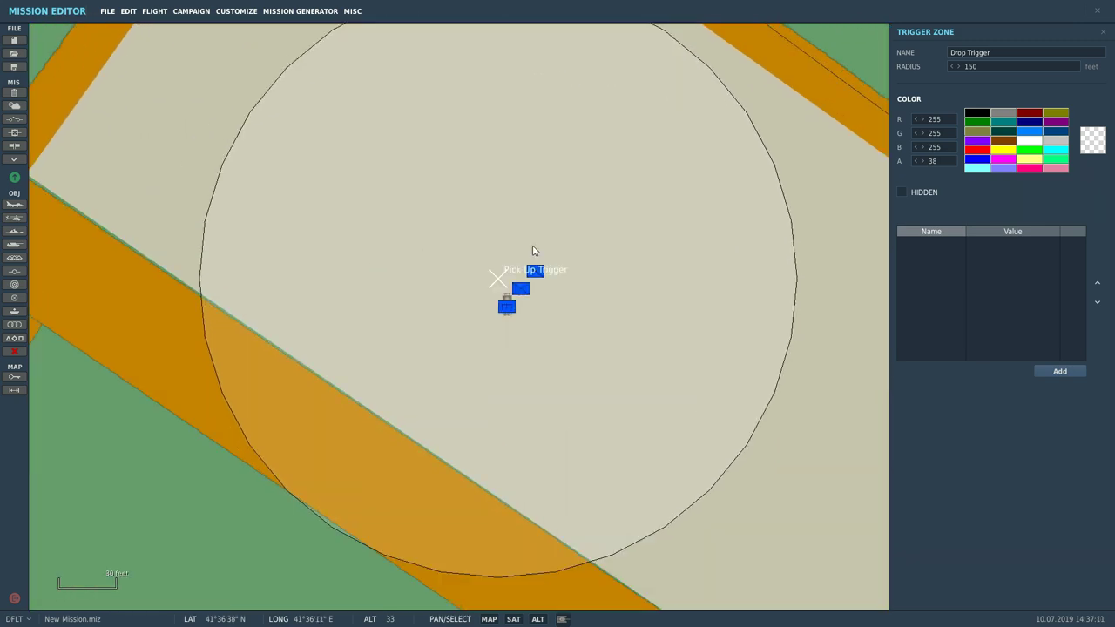
{"action": "left_click", "coordinate": [15, 123]}
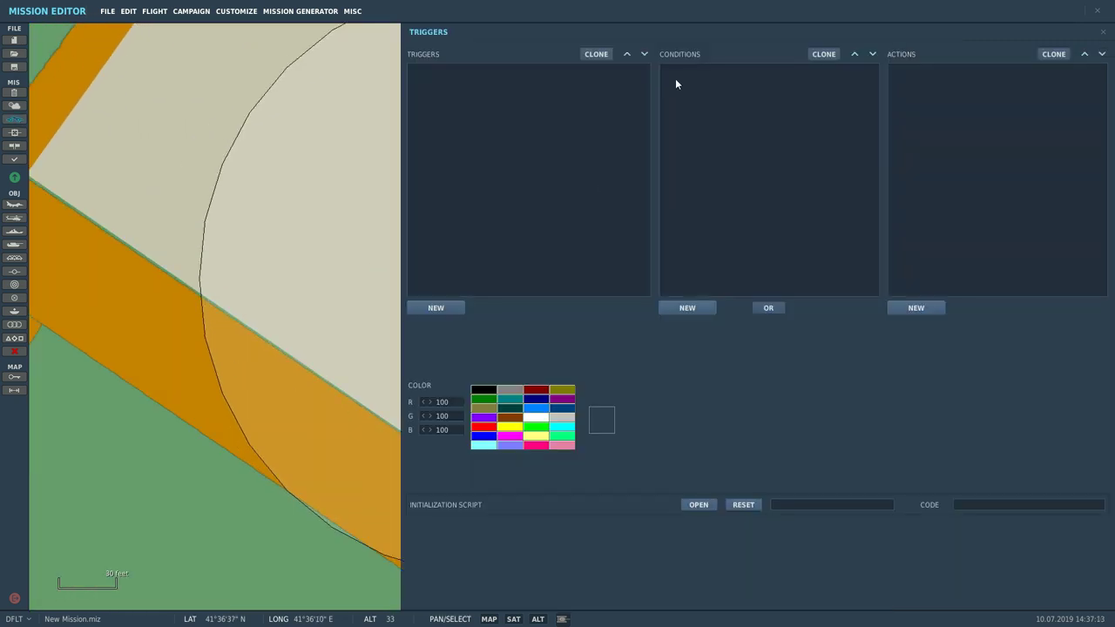
{"action": "left_click", "coordinate": [442, 312]}
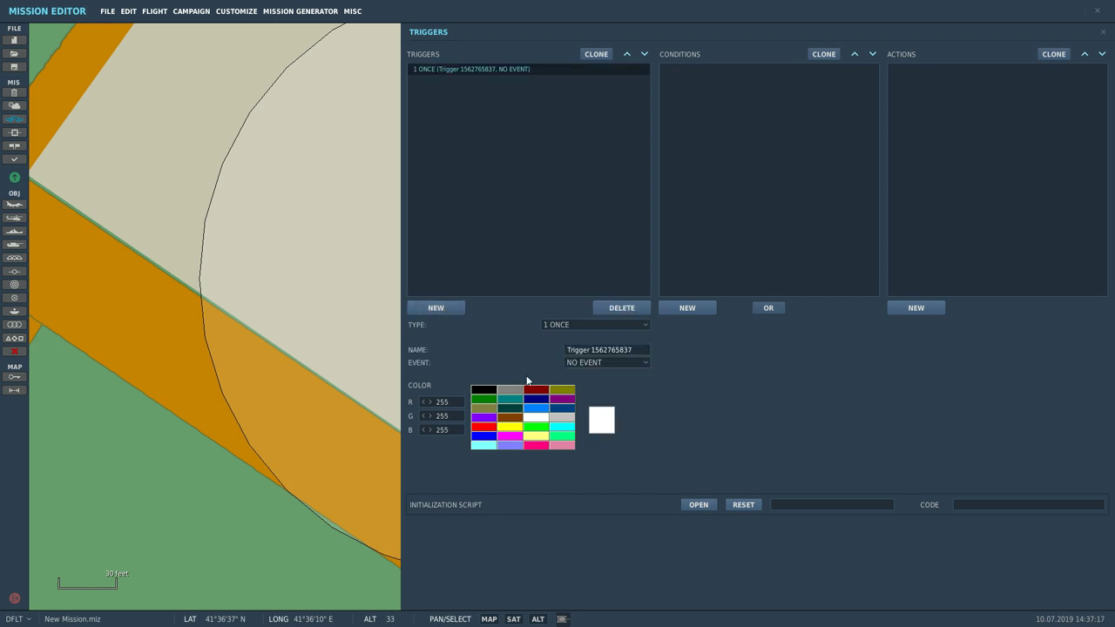
{"action": "left_click", "coordinate": [579, 324]}
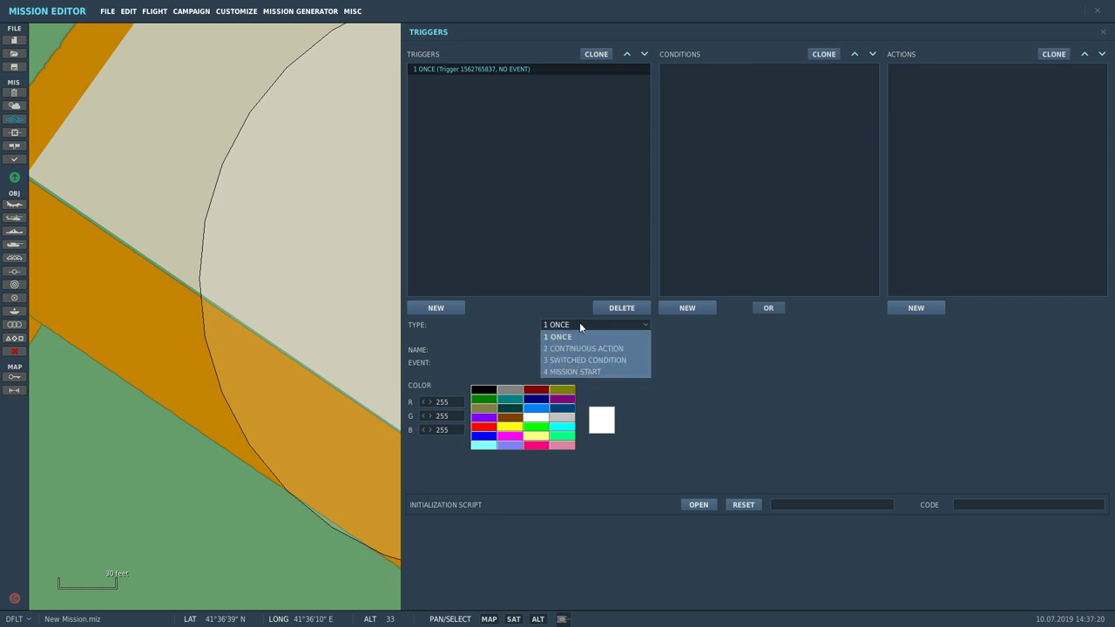
{"action": "left_click", "coordinate": [580, 324]}
Add a UNIT INSIDE ZONE condition with unit Cap and zone Pick Up Trigger.
{"action": "left_click", "coordinate": [689, 311]}
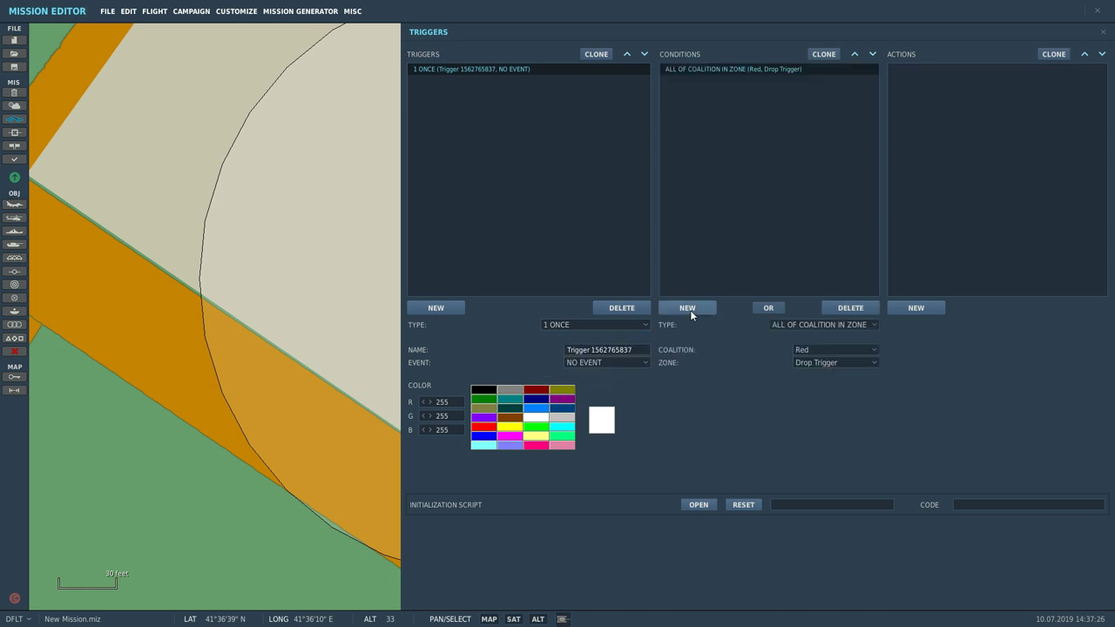
{"action": "left_click", "coordinate": [798, 324]}
{"action": "scroll", "coordinate": [805, 366], "scroll_direction": "down", "scroll_amount": 10}
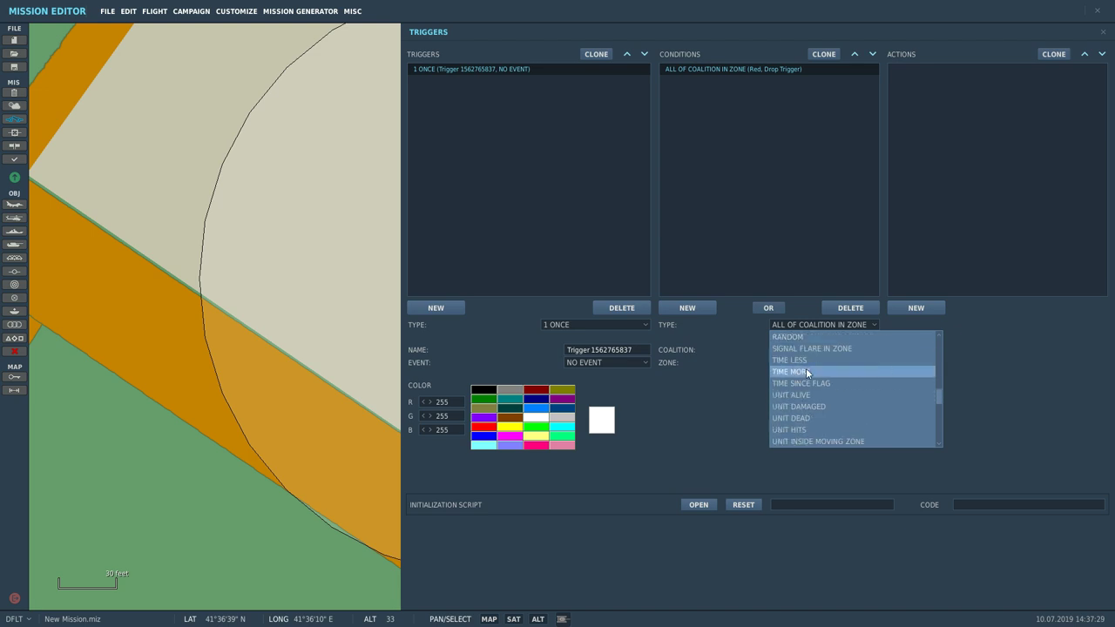
{"action": "left_click", "coordinate": [800, 417]}
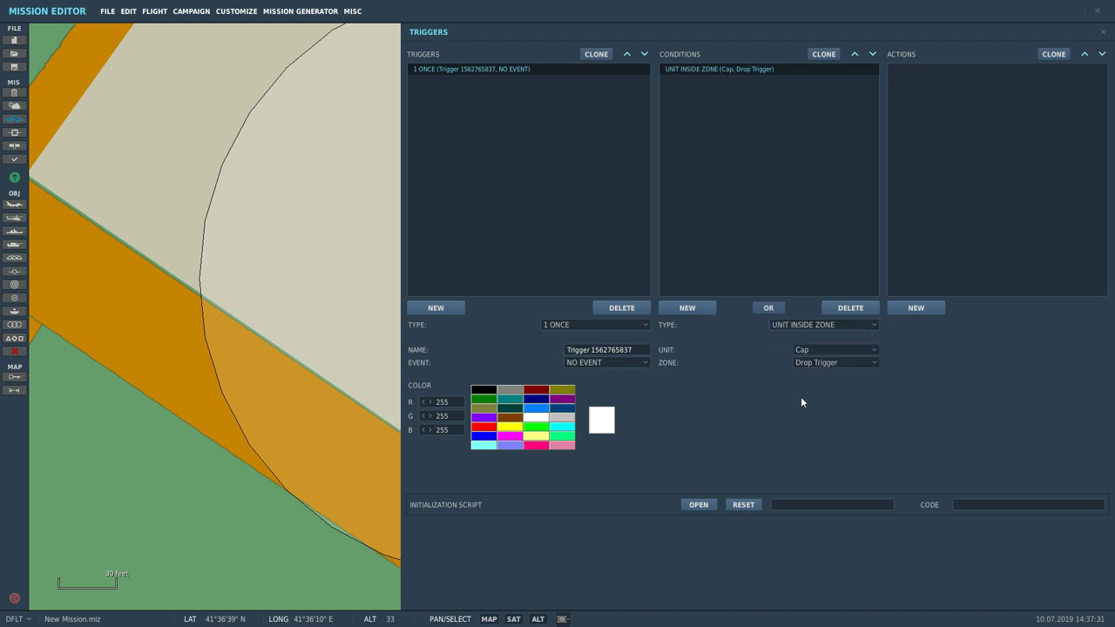
{"action": "left_click", "coordinate": [806, 349]}
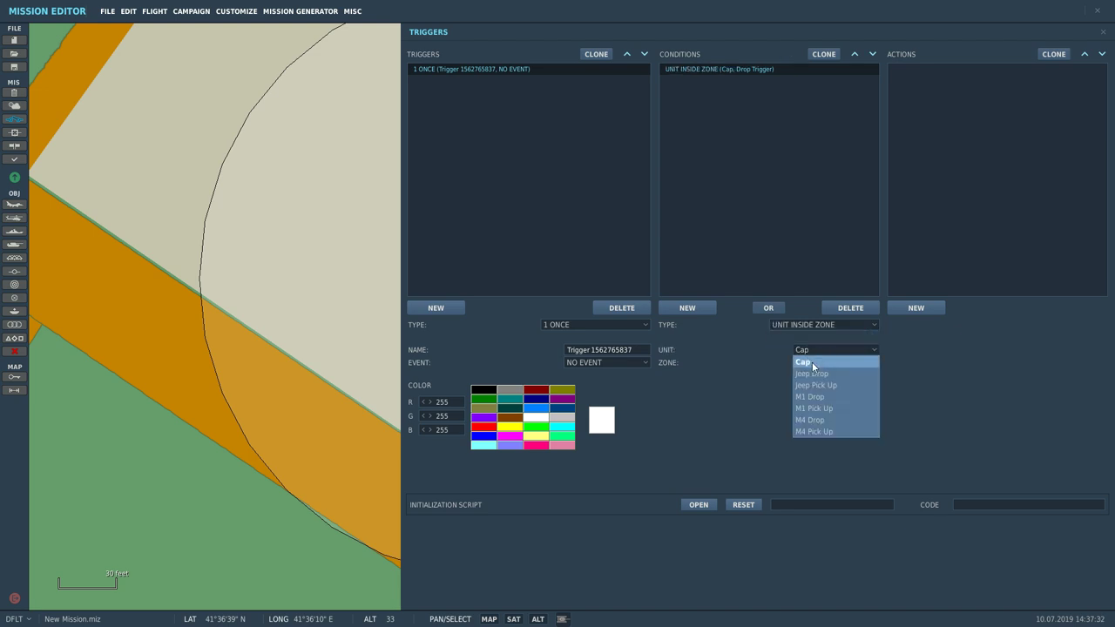
{"action": "left_click", "coordinate": [809, 362]}
{"action": "left_click", "coordinate": [809, 363]}
{"action": "left_click", "coordinate": [806, 388]}
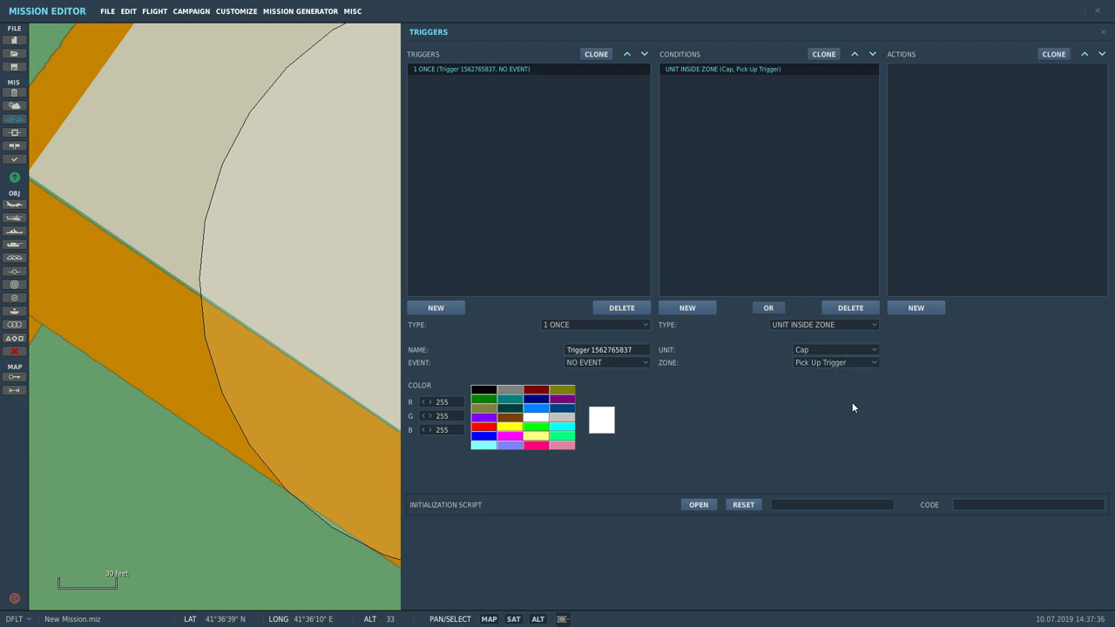
Add a UNIT'S AGL ALTITUDE LOWER THAN condition for unit Cap with an altitude of 5.
{"action": "left_click", "coordinate": [687, 308]}
{"action": "left_click", "coordinate": [803, 324]}
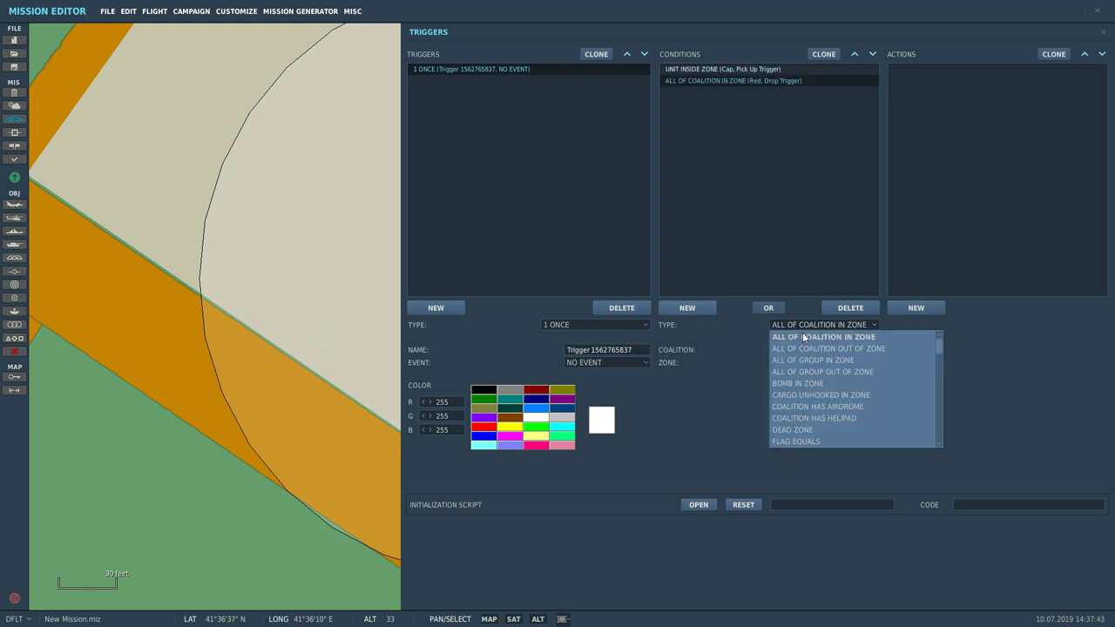
{"action": "scroll", "coordinate": [799, 362], "scroll_direction": "down", "scroll_amount": 15}
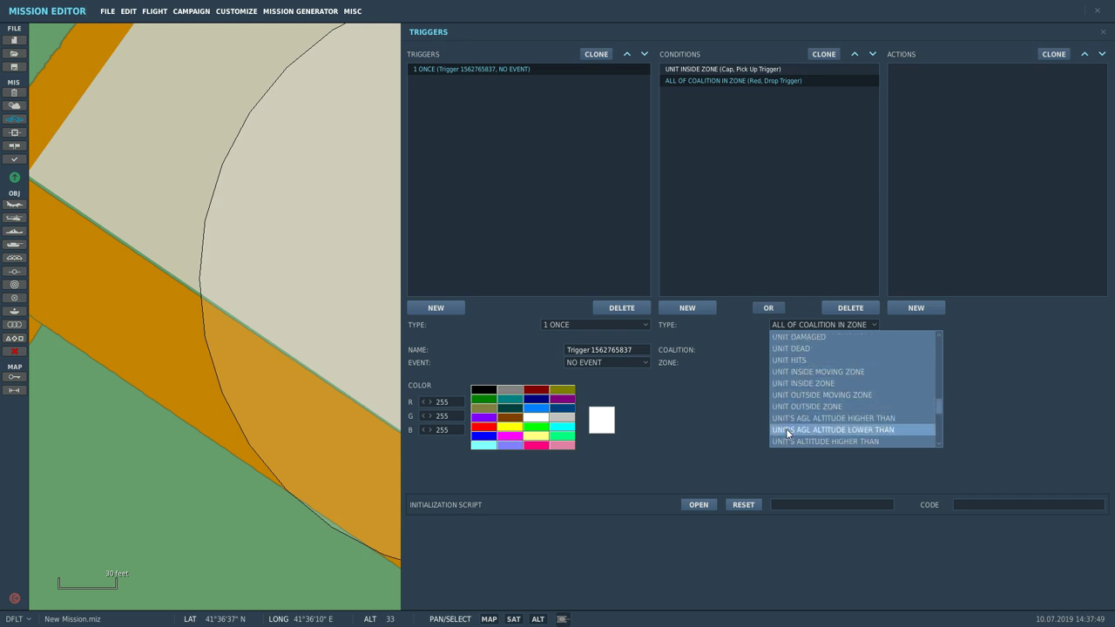
{"action": "left_click", "coordinate": [783, 430]}
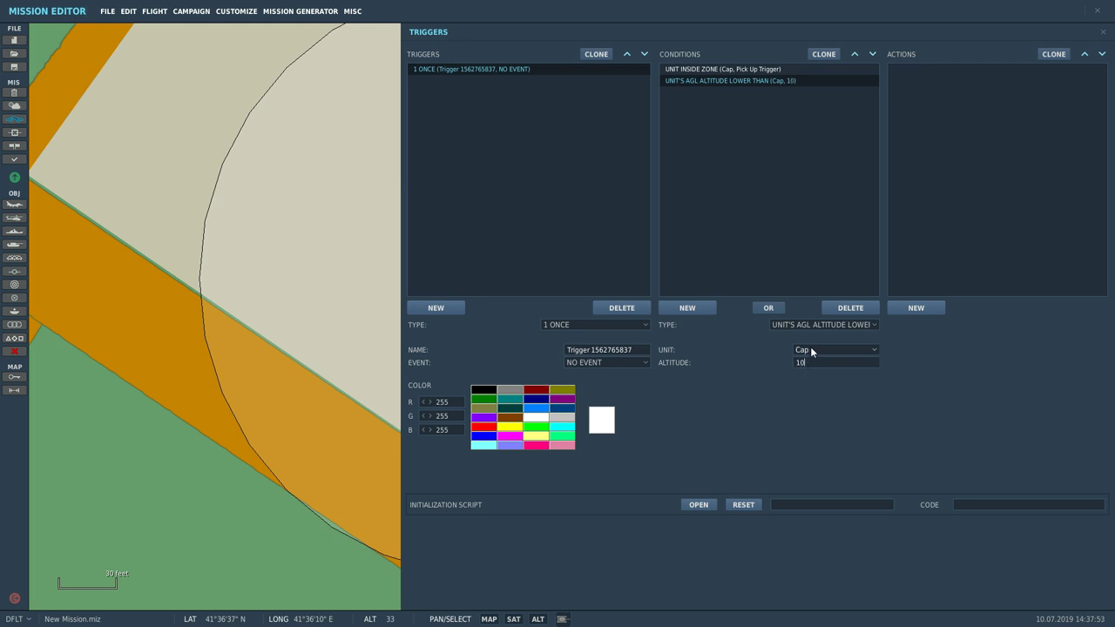
{"action": "type", "text": "5"}
Add a UNIT'S SPEED LOWER THAN condition for unit Cap at 2 kts and review all the trigger's conditions.
{"action": "left_click", "coordinate": [681, 308]}
{"action": "left_click", "coordinate": [805, 324]}
{"action": "scroll", "coordinate": [839, 373], "scroll_direction": "down", "scroll_amount": 10}
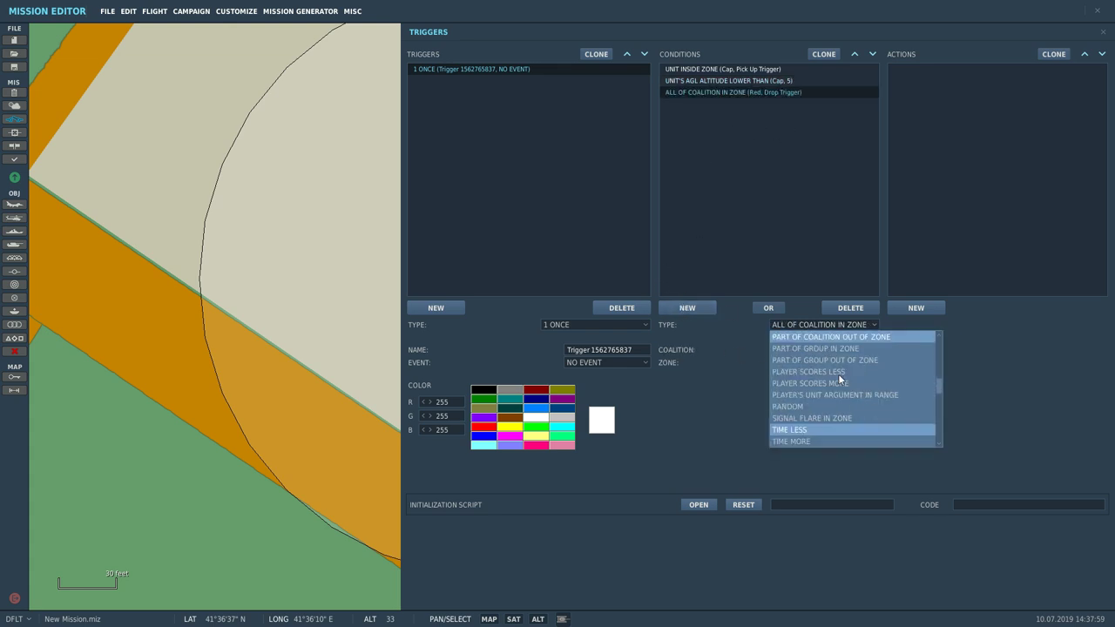
{"action": "scroll", "coordinate": [805, 374], "scroll_direction": "down", "scroll_amount": 3}
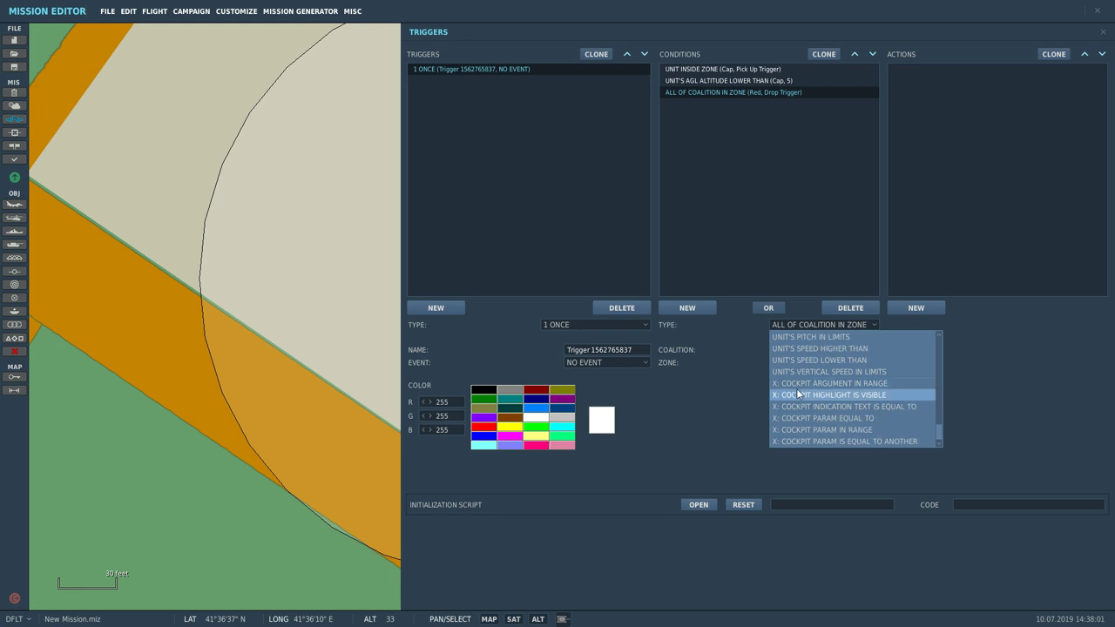
{"action": "left_click", "coordinate": [797, 395]}
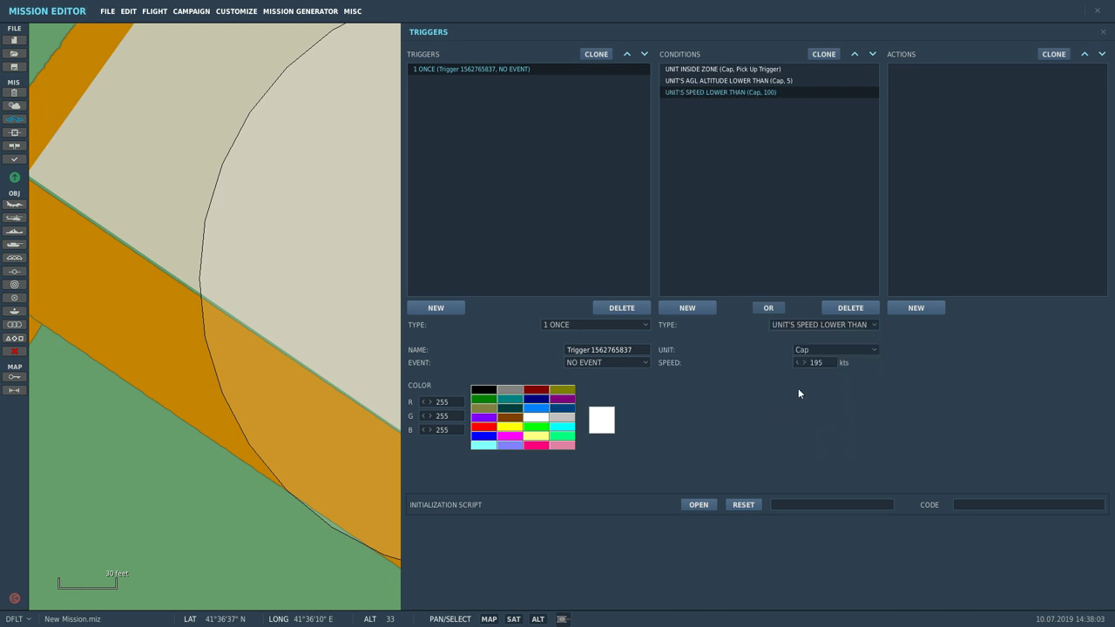
{"action": "type", "text": "2"}
{"action": "left_click", "coordinate": [716, 69]}
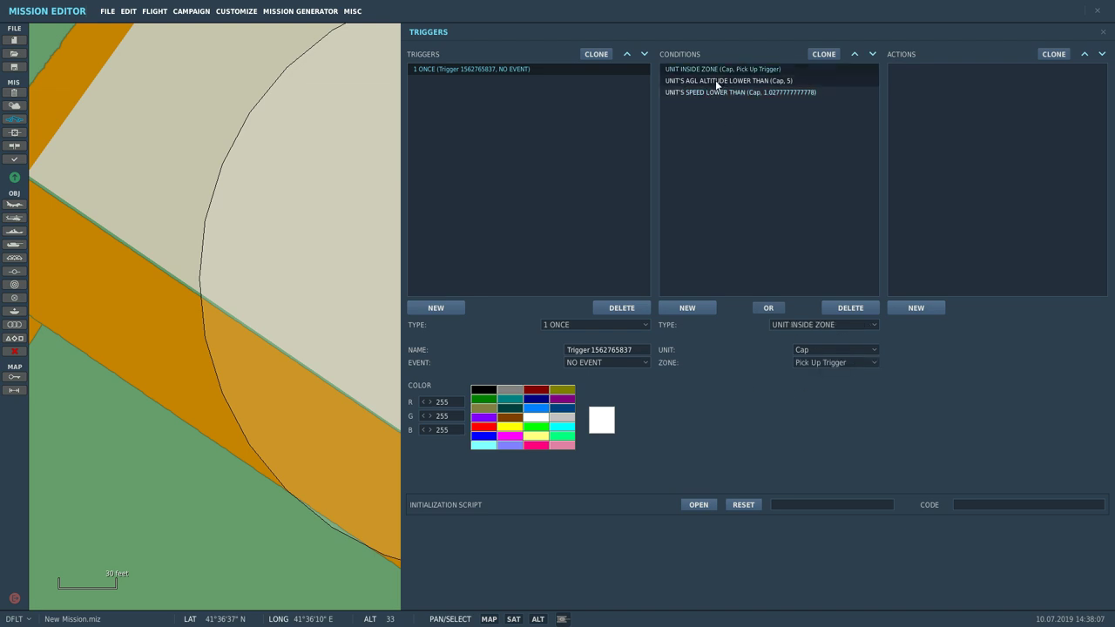
{"action": "left_click", "coordinate": [717, 81]}
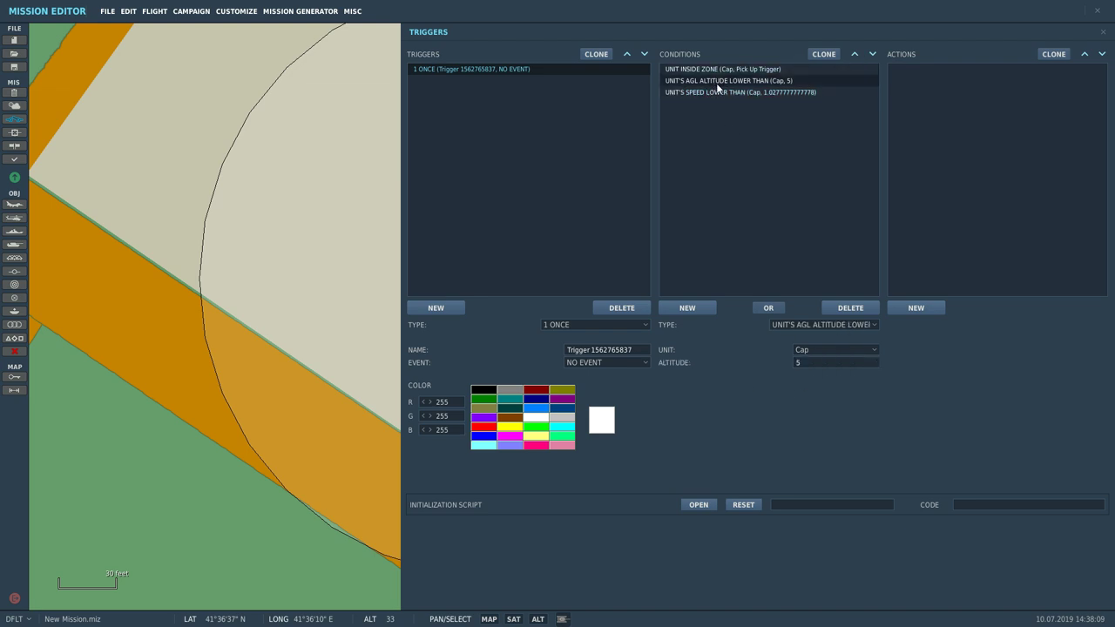
{"action": "left_click", "coordinate": [719, 92]}
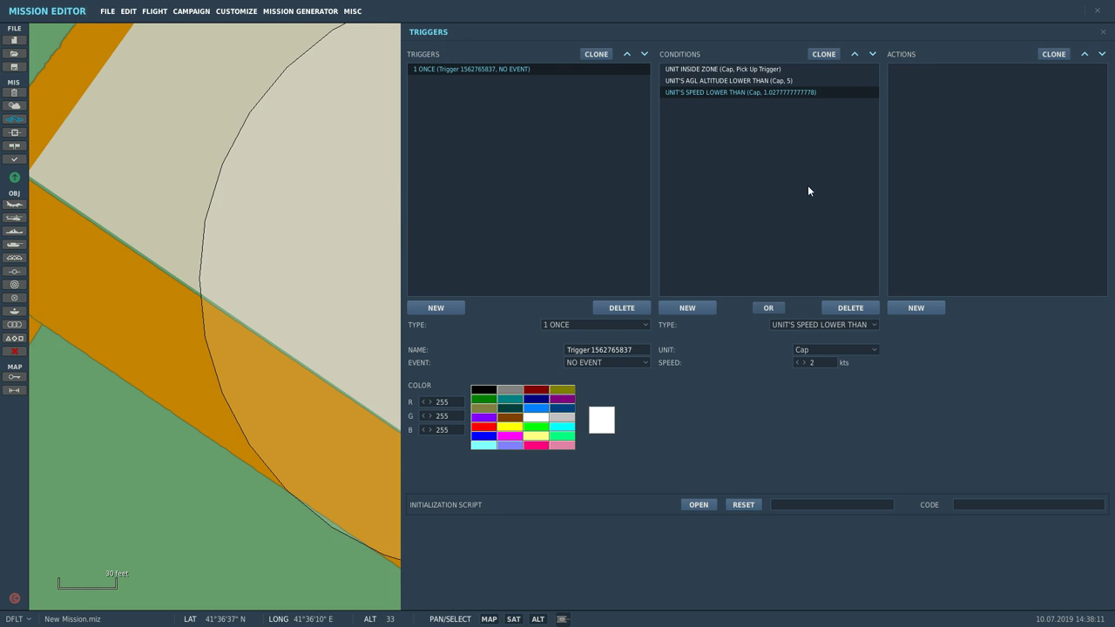
Add a RADIO ITEM ADD action named "M4 Pick Up" with flag 1 and value 1.
{"action": "left_click", "coordinate": [923, 306]}
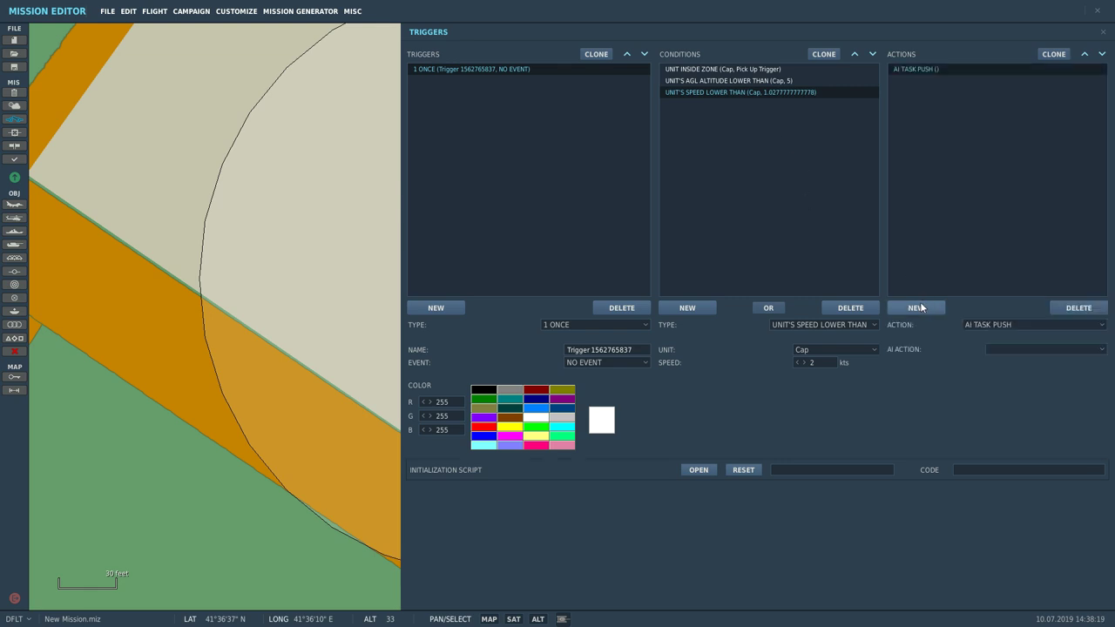
{"action": "left_click", "coordinate": [978, 324]}
{"action": "scroll", "coordinate": [978, 359], "scroll_direction": "down", "scroll_amount": 2}
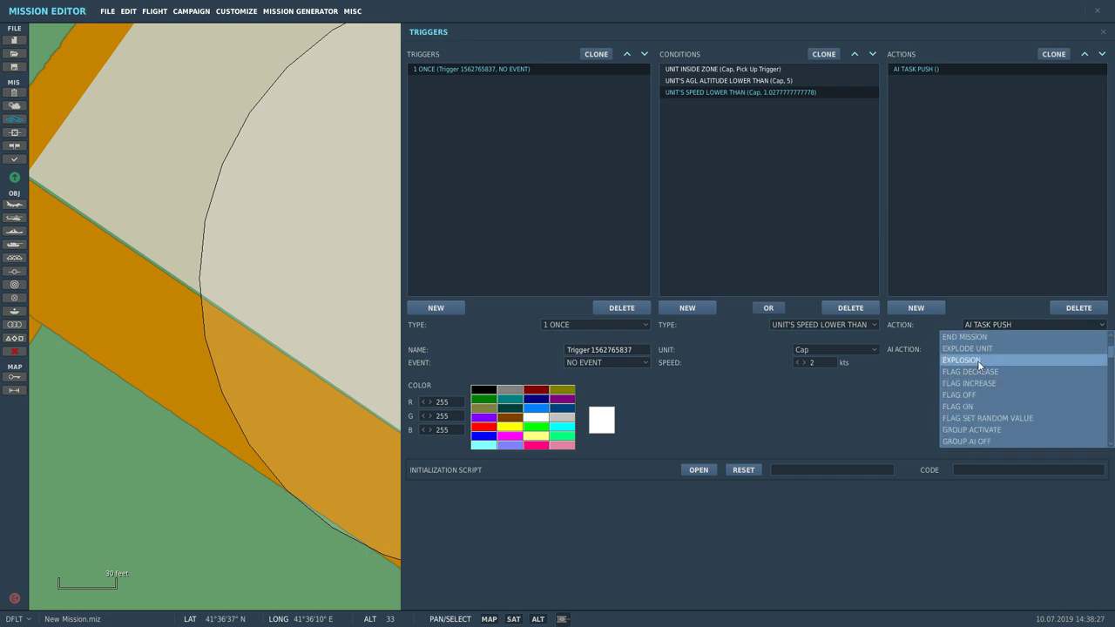
{"action": "scroll", "coordinate": [974, 381], "scroll_direction": "down", "scroll_amount": 6}
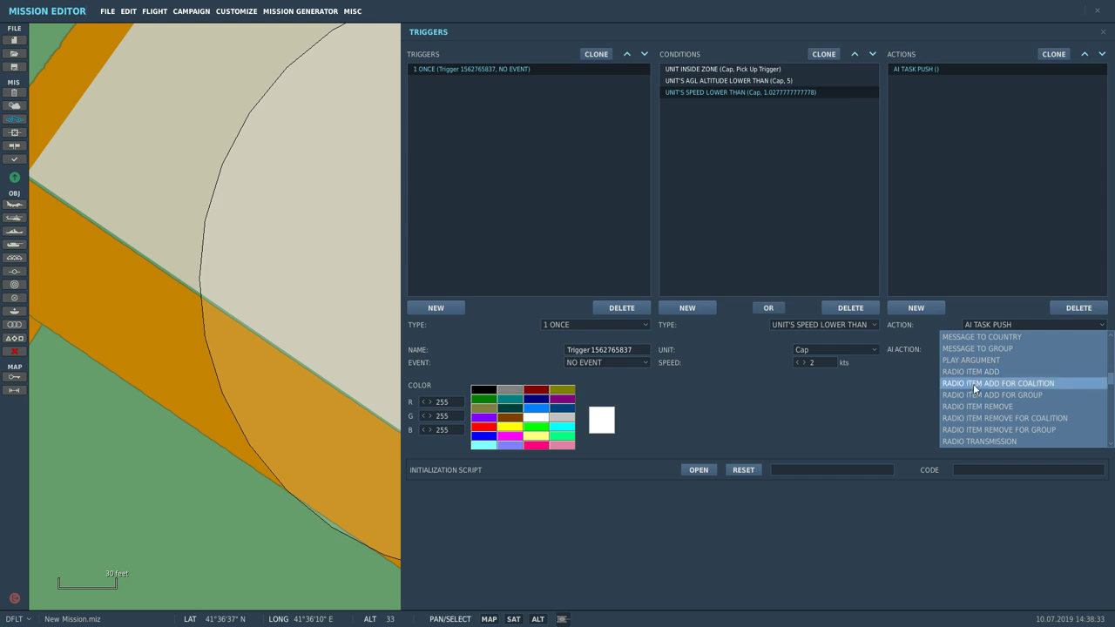
{"action": "left_click", "coordinate": [971, 372]}
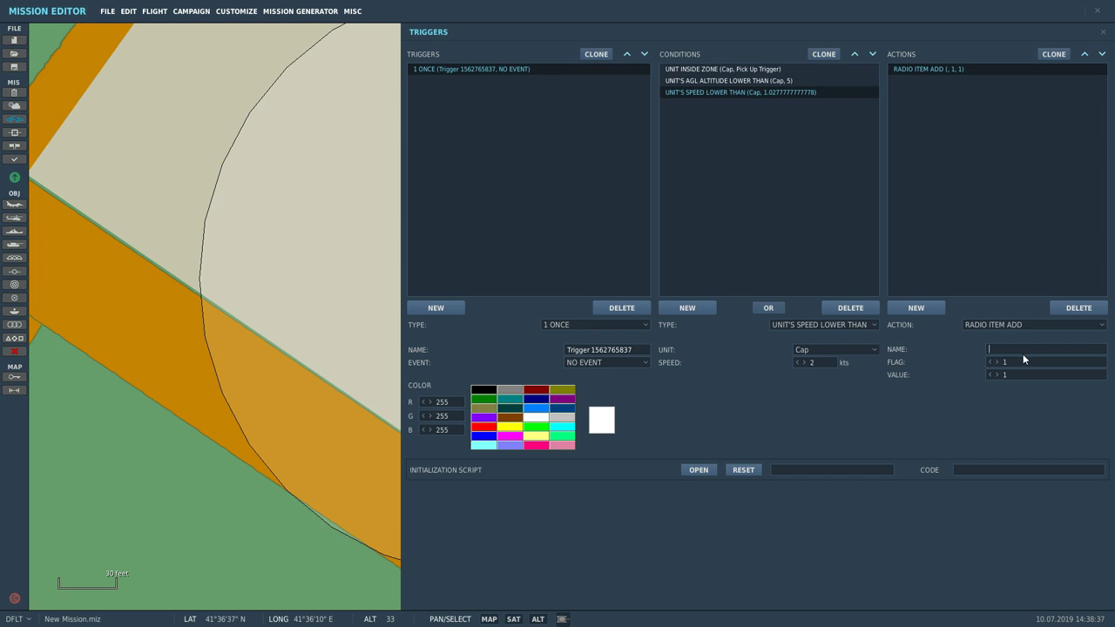
{"action": "type", "text": "M4 Pick Up"}
{"action": "key", "text": "shift+Tab"}
Clone the M4 Pick Up action twice and change the second action to "M1 Pick Up" with flag 2.
{"action": "left_click", "coordinate": [1054, 54]}
{"action": "left_click", "coordinate": [1054, 54]}
{"action": "left_click", "coordinate": [980, 80]}
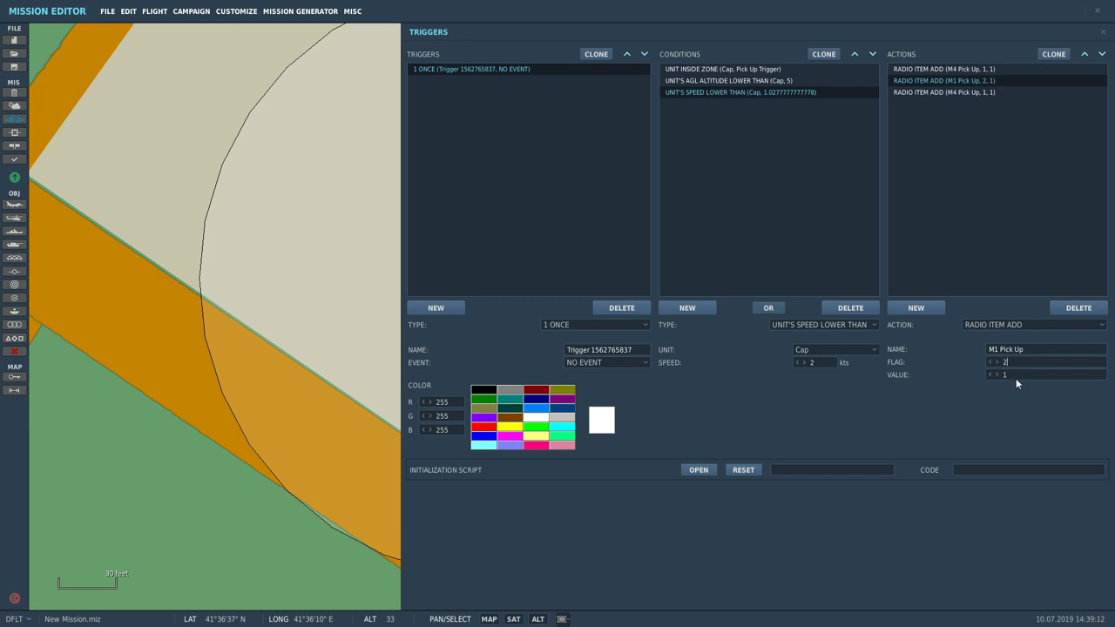
Change the third radio action to "Jeep Pick Up" with flag 3, check the actions and close the trigger editor.
{"action": "left_click", "coordinate": [958, 92]}
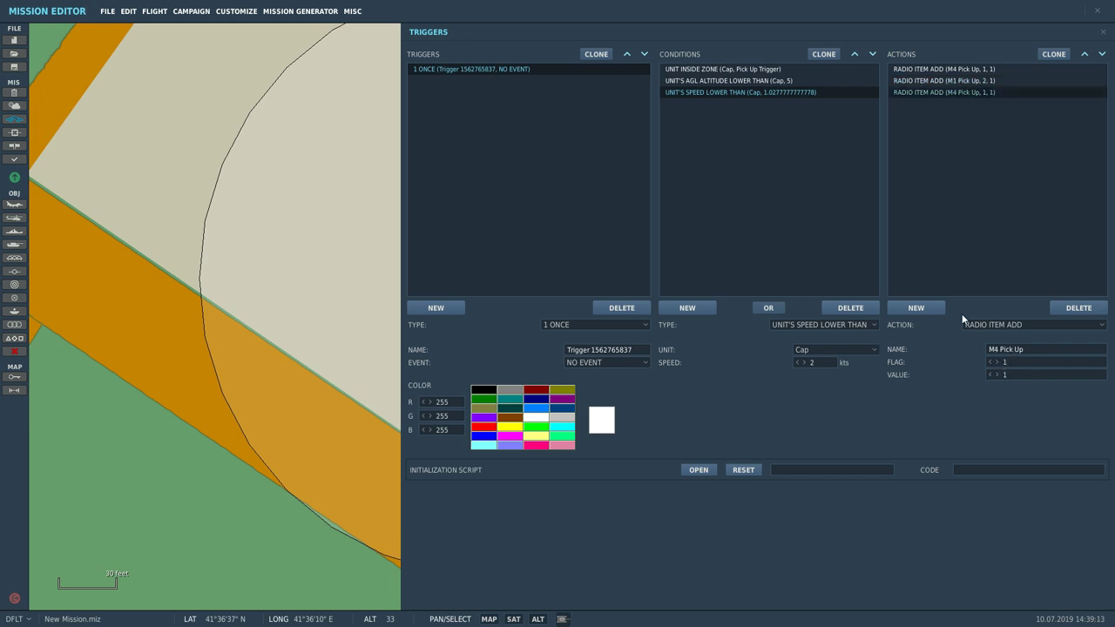
{"action": "left_click_drag", "start_coordinate": [999, 350], "coordinate": [947, 351]}
{"action": "type", "text": "Jeep"}
{"action": "left_click", "coordinate": [958, 69]}
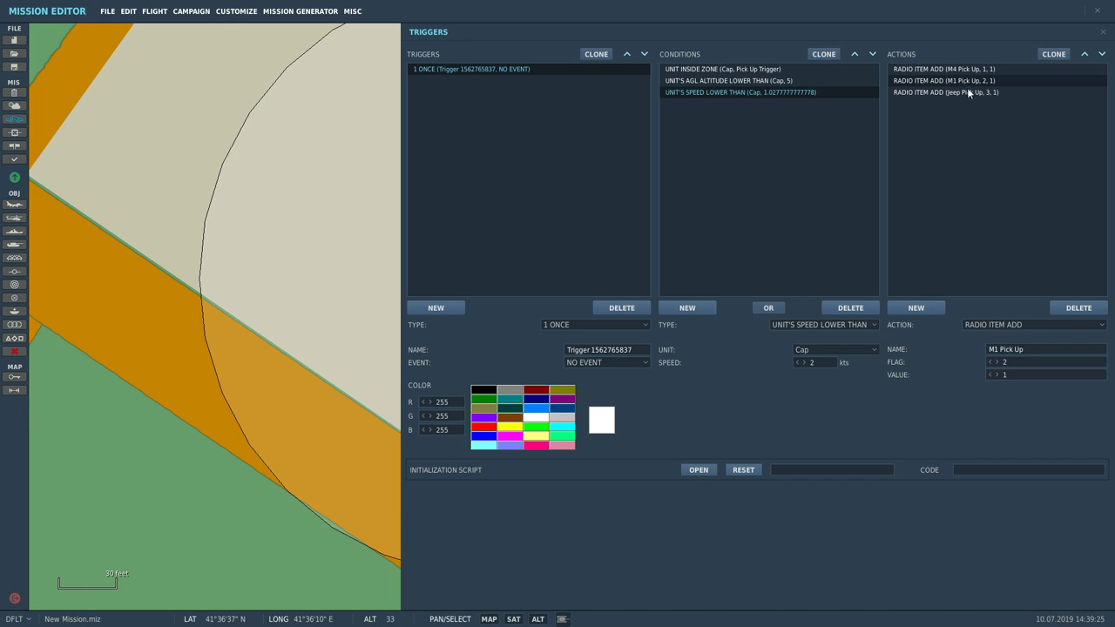
{"action": "left_click", "coordinate": [969, 90]}
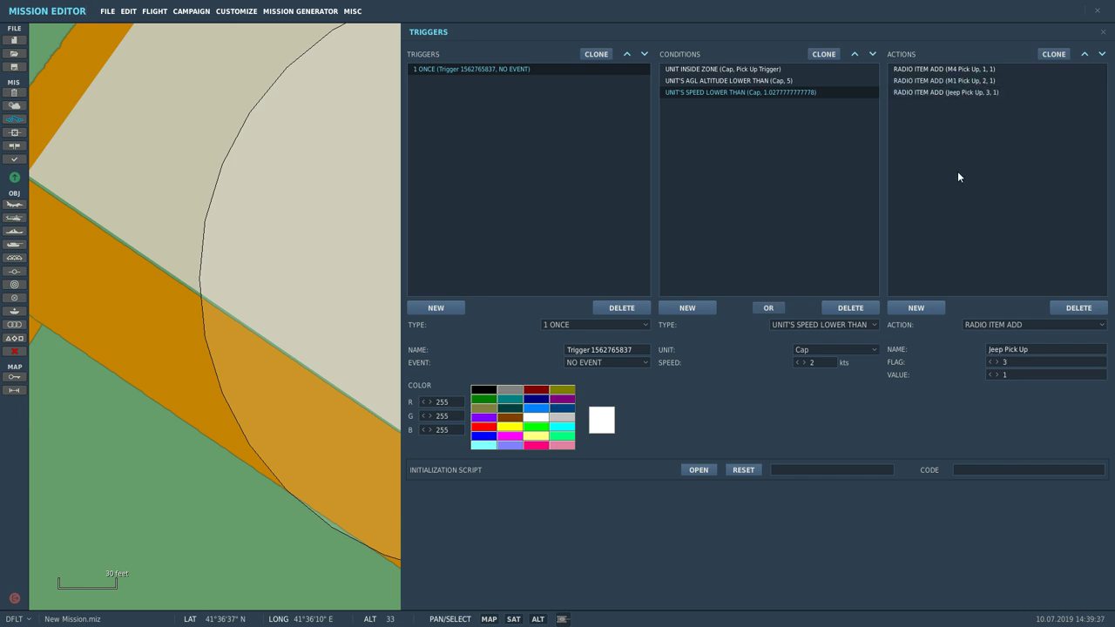
{"action": "left_click", "coordinate": [1103, 32]}
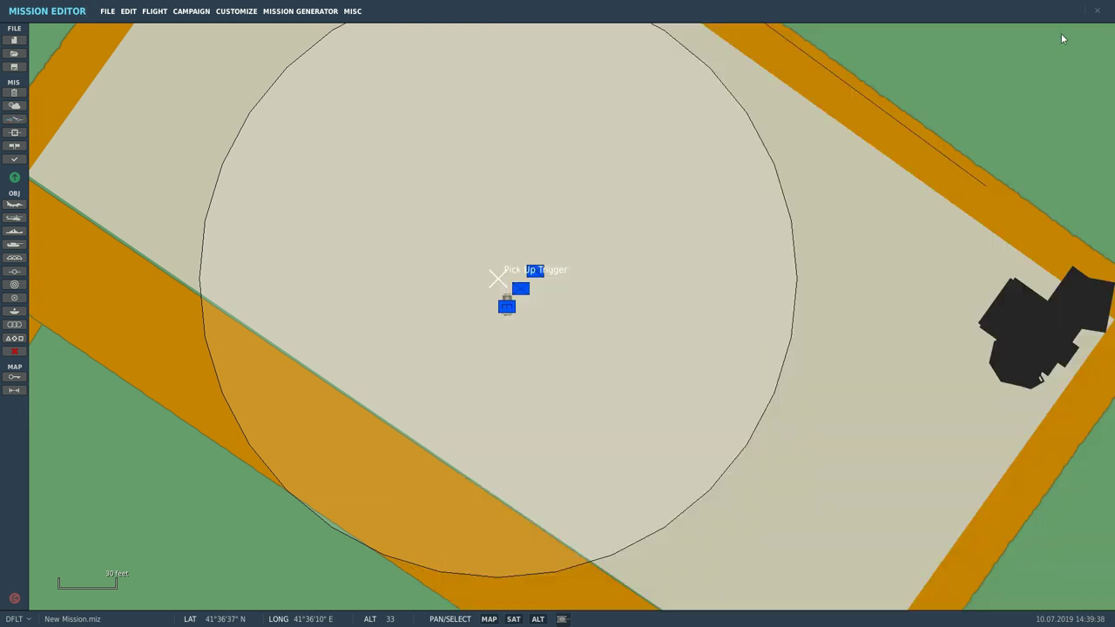
Create a second ONCE trigger with a FLAG EQUALS condition for flag 1 at value 1.
{"action": "left_click", "coordinate": [14, 118]}
{"action": "left_click", "coordinate": [508, 69]}
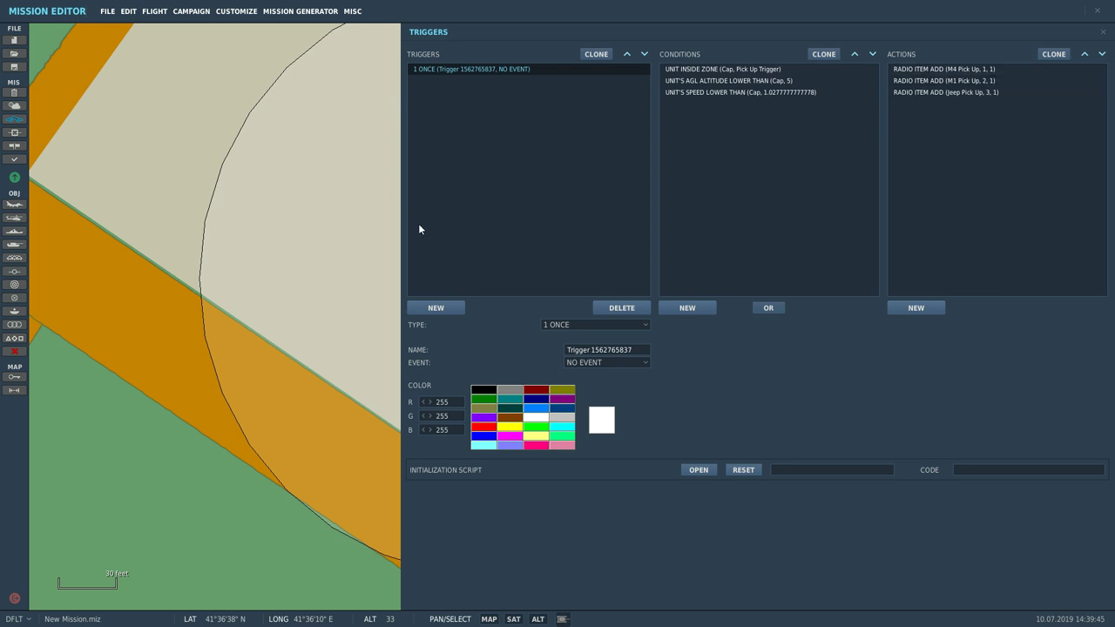
{"action": "left_click", "coordinate": [427, 307]}
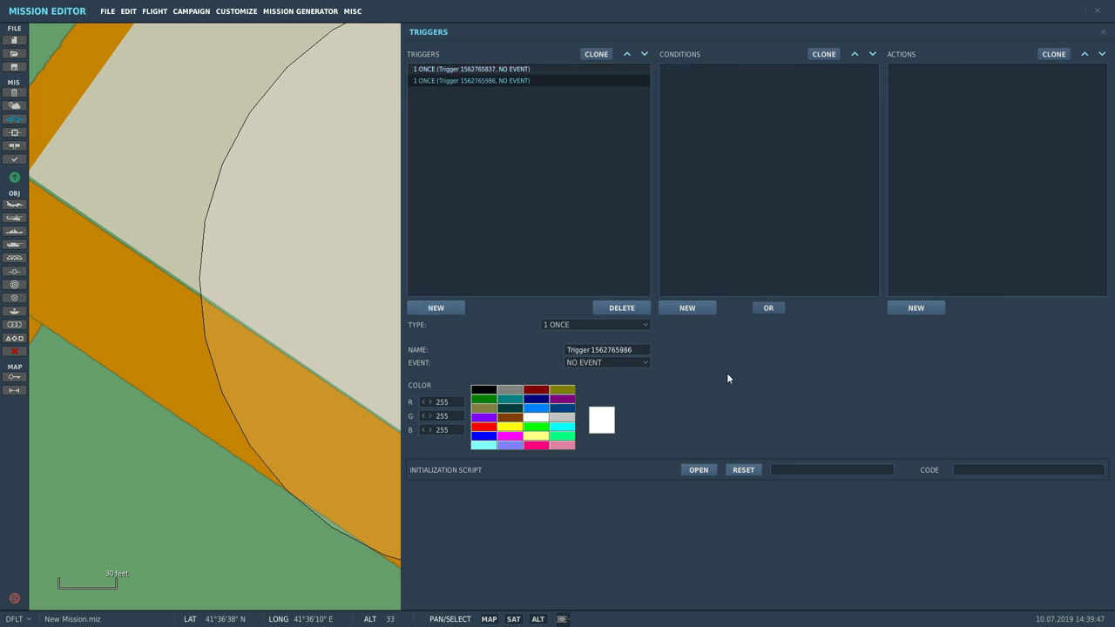
{"action": "left_click", "coordinate": [702, 307]}
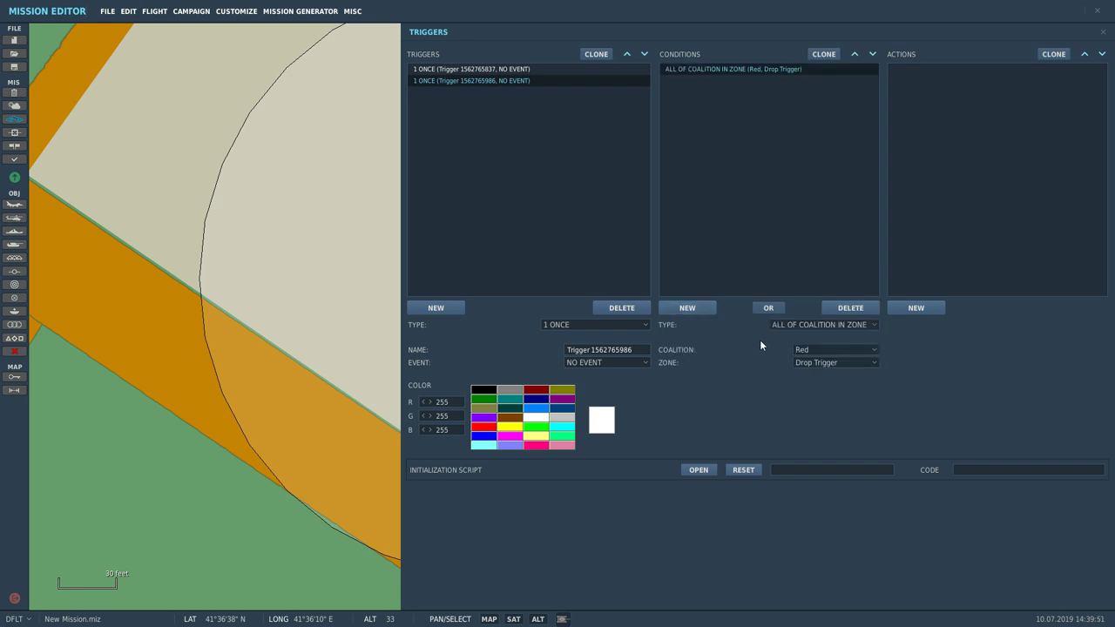
{"action": "left_click", "coordinate": [793, 324]}
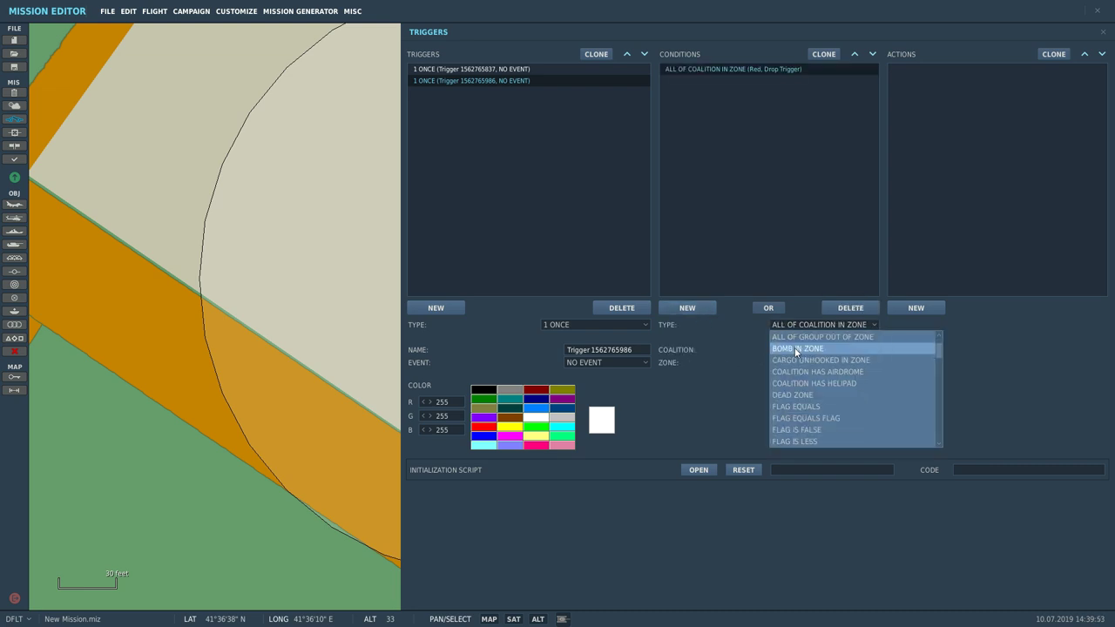
{"action": "scroll", "coordinate": [806, 367], "scroll_direction": "down", "scroll_amount": 4}
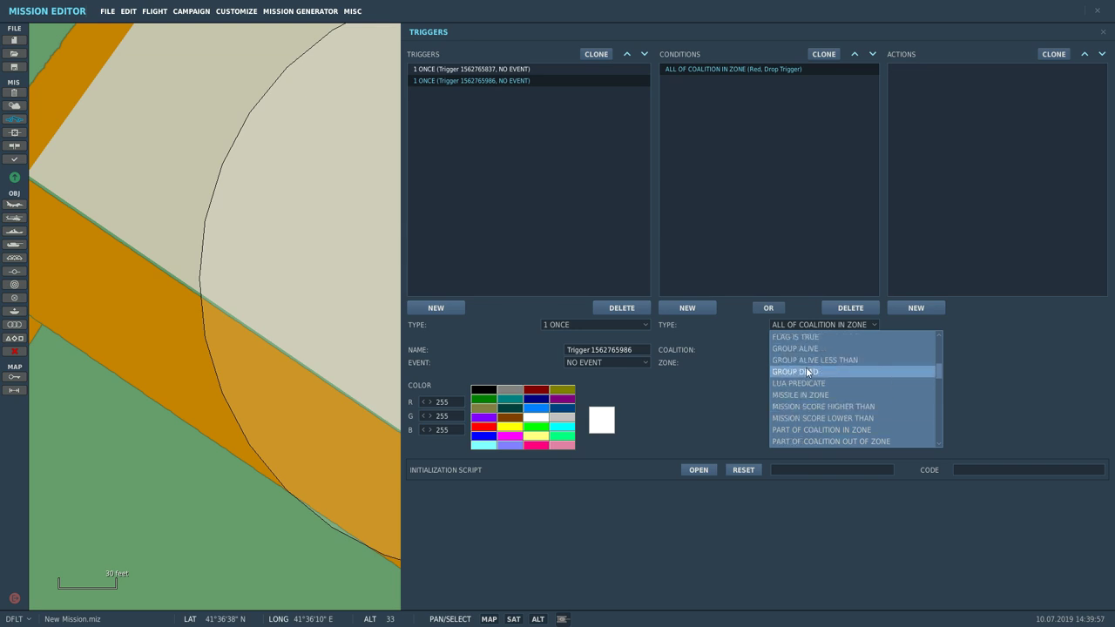
{"action": "scroll", "coordinate": [796, 376], "scroll_direction": "up", "scroll_amount": 3}
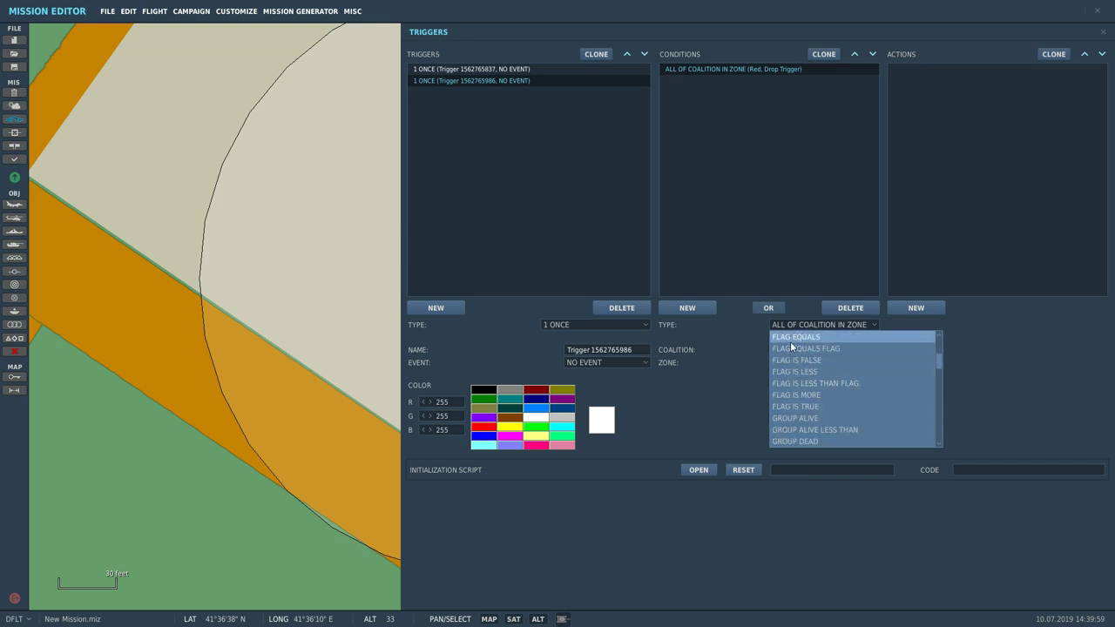
{"action": "left_click", "coordinate": [791, 338]}
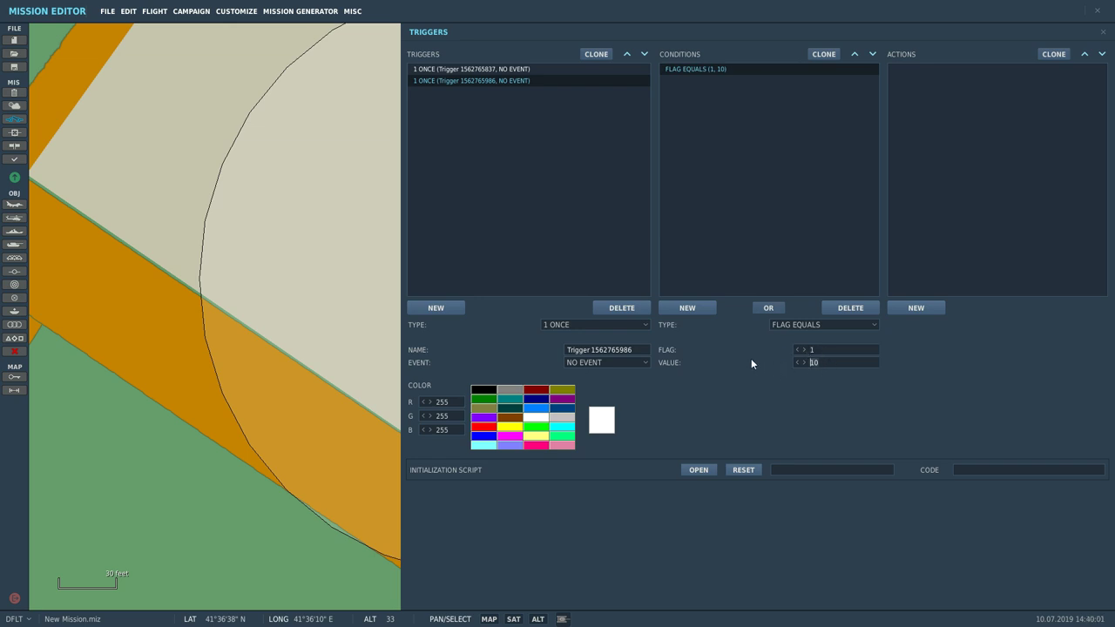
{"action": "type", "text": "1"}
Add a GROUP DEACTIVATE action to the new trigger for the group M4 Pick Up.
{"action": "left_click", "coordinate": [914, 310]}
{"action": "left_click", "coordinate": [973, 328]}
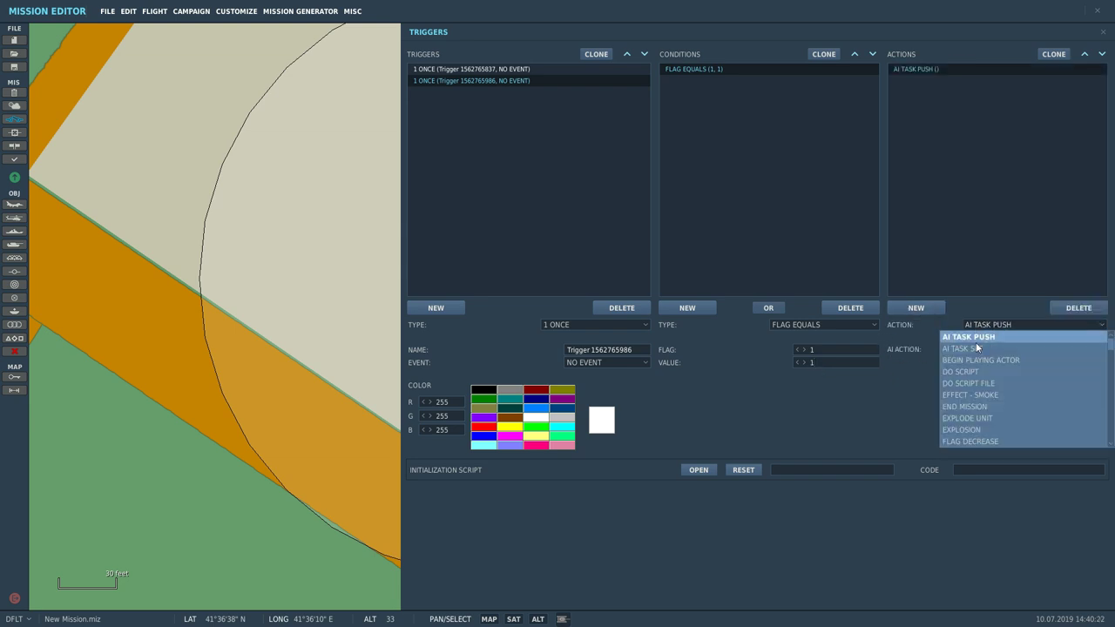
{"action": "scroll", "coordinate": [972, 358], "scroll_direction": "down", "scroll_amount": 3}
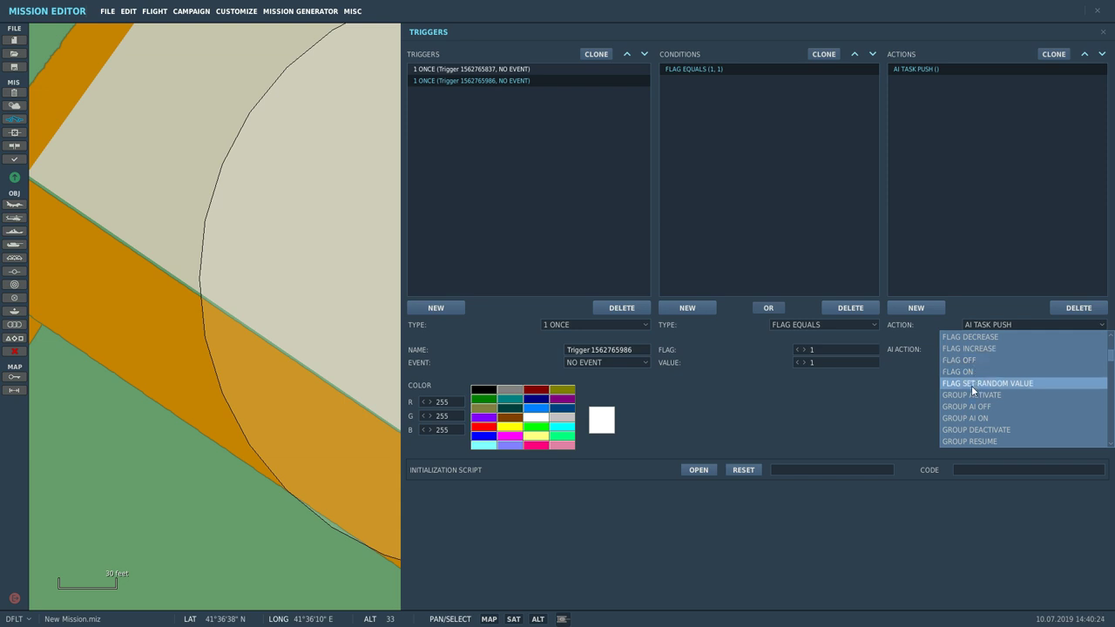
{"action": "scroll", "coordinate": [972, 392], "scroll_direction": "down", "scroll_amount": 2}
{"action": "scroll", "coordinate": [969, 397], "scroll_direction": "up", "scroll_amount": 4}
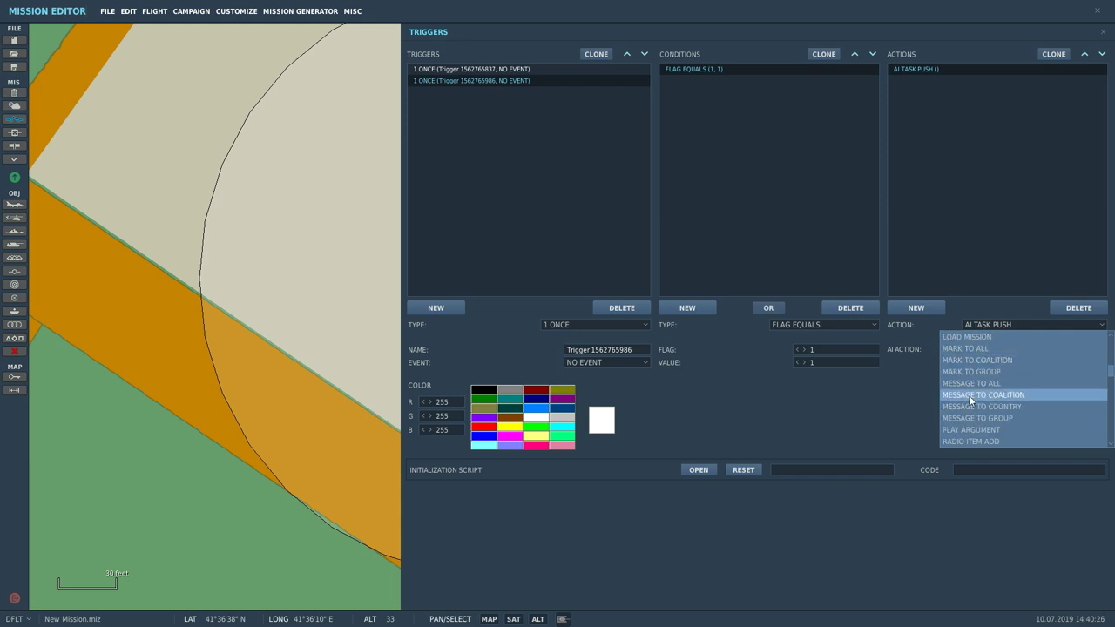
{"action": "scroll", "coordinate": [970, 398], "scroll_direction": "up", "scroll_amount": 4}
{"action": "scroll", "coordinate": [969, 392], "scroll_direction": "down", "scroll_amount": 8}
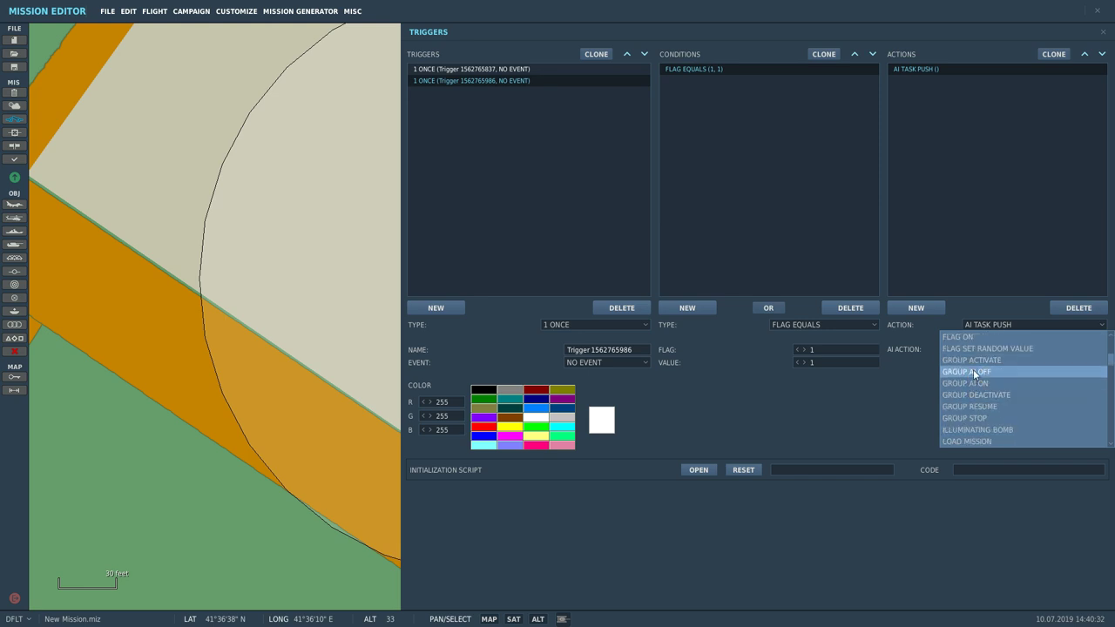
{"action": "left_click", "coordinate": [977, 396]}
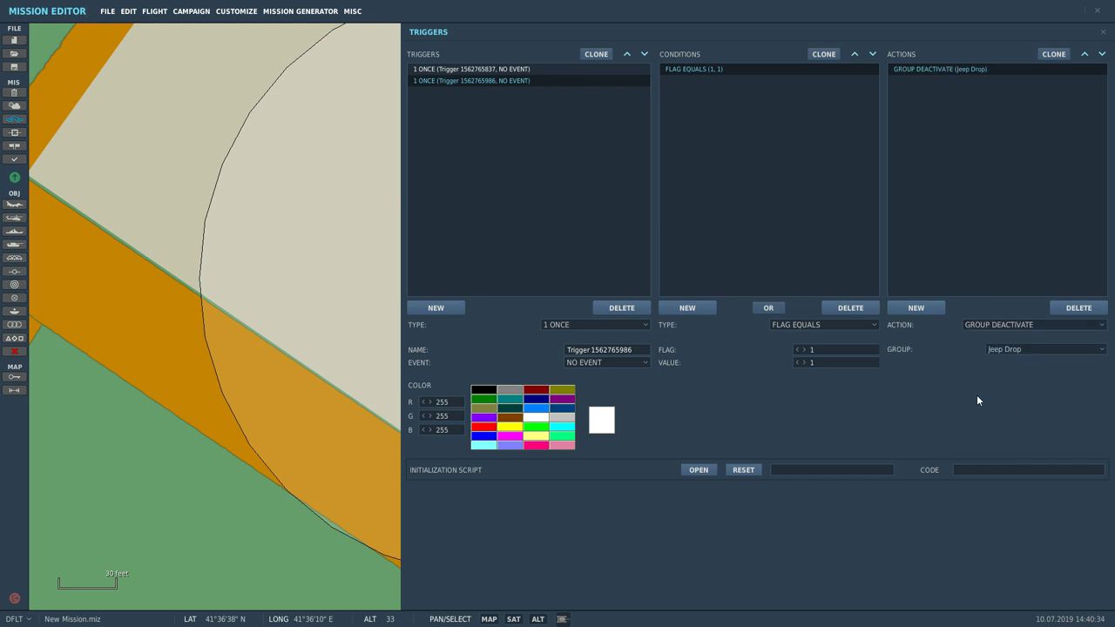
{"action": "left_click", "coordinate": [1000, 349]}
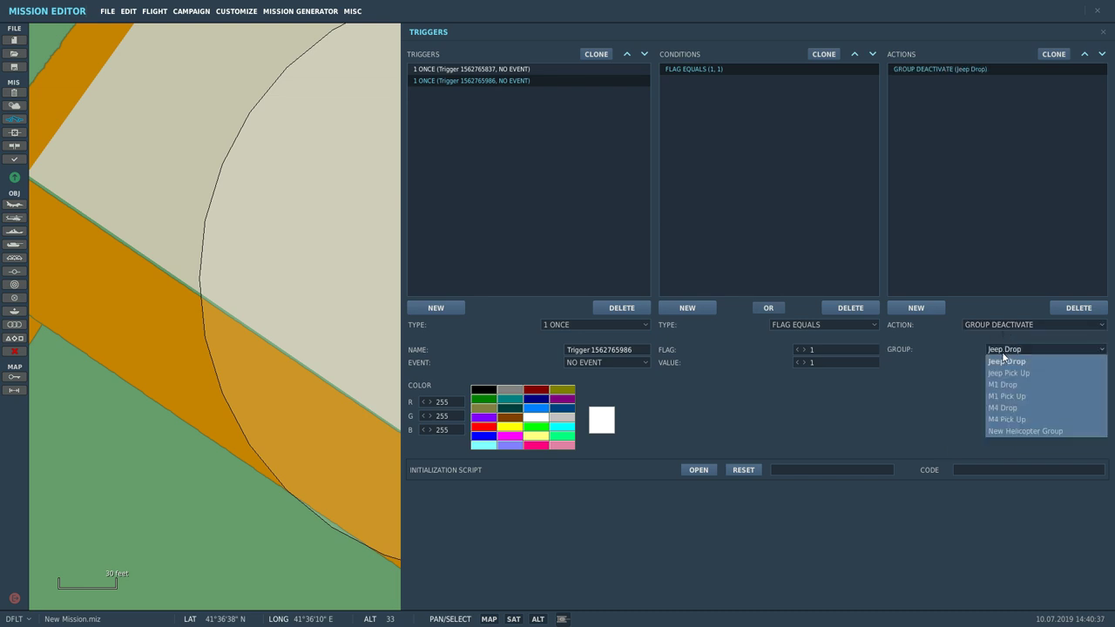
{"action": "left_click", "coordinate": [1003, 419]}
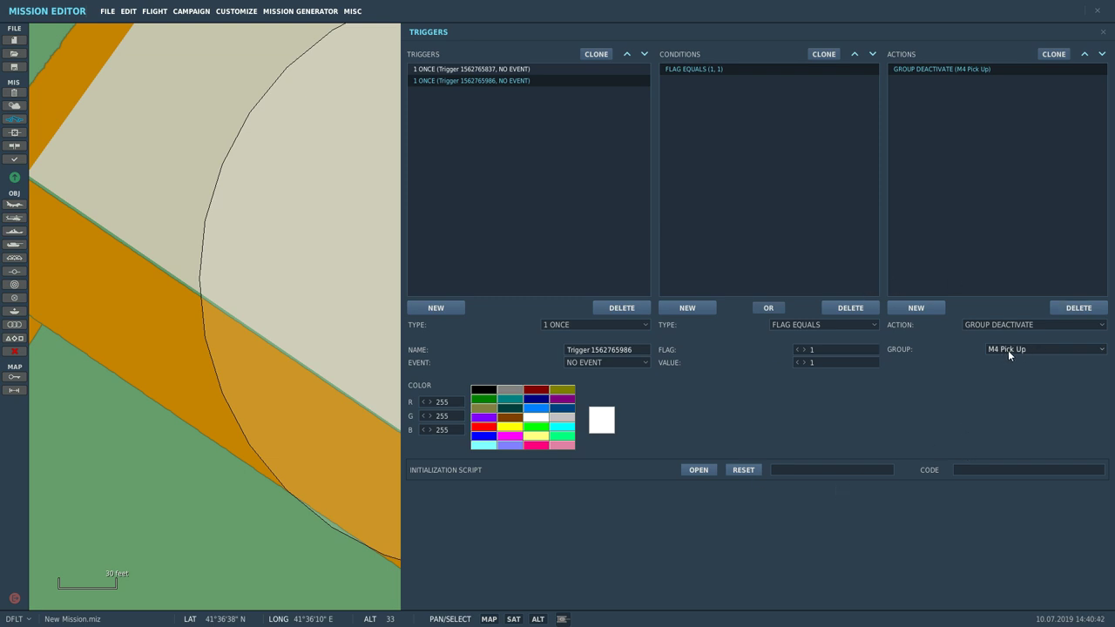
Clone the flag 1 trigger that deactivates M4 Pick Up twice.
{"action": "left_click", "coordinate": [483, 81]}
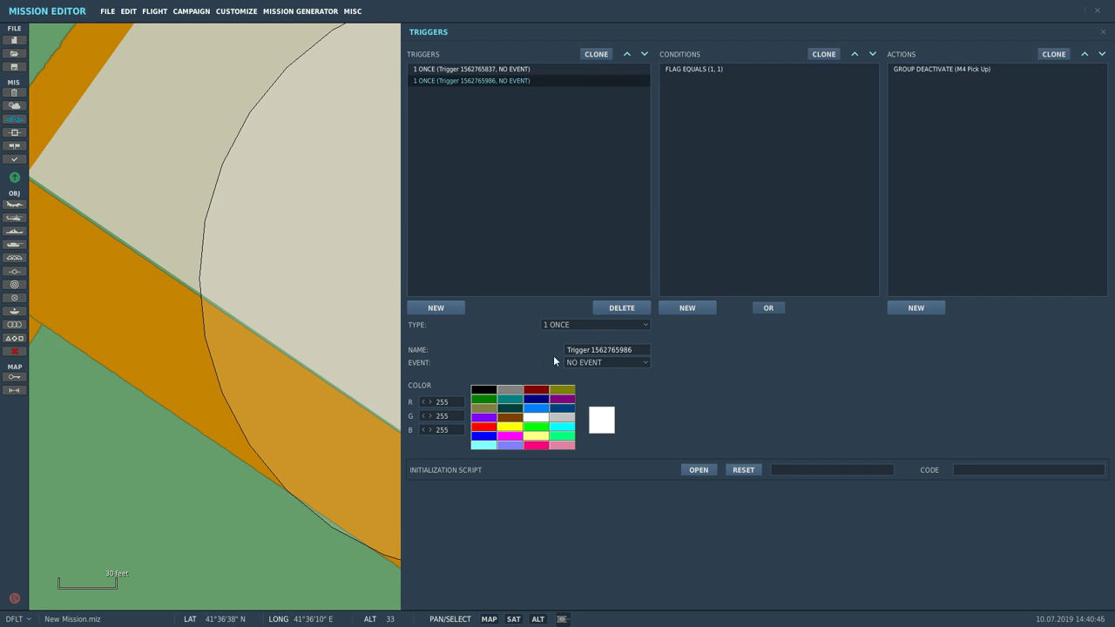
{"action": "left_click", "coordinate": [598, 54]}
{"action": "left_click", "coordinate": [598, 54]}
Set the first cloned trigger's condition to flag 2 and its GROUP DEACTIVATE action to M1 Pick Up.
{"action": "left_click", "coordinate": [524, 93]}
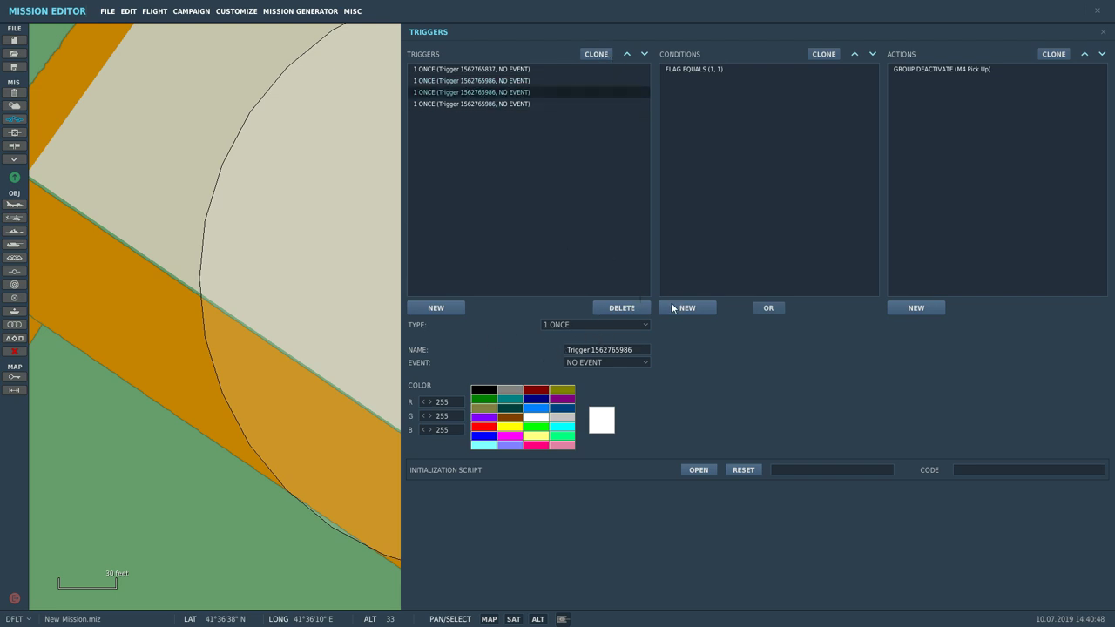
{"action": "left_click", "coordinate": [704, 70]}
{"action": "type", "text": "2"}
{"action": "left_click", "coordinate": [930, 69]}
{"action": "left_click", "coordinate": [1029, 348]}
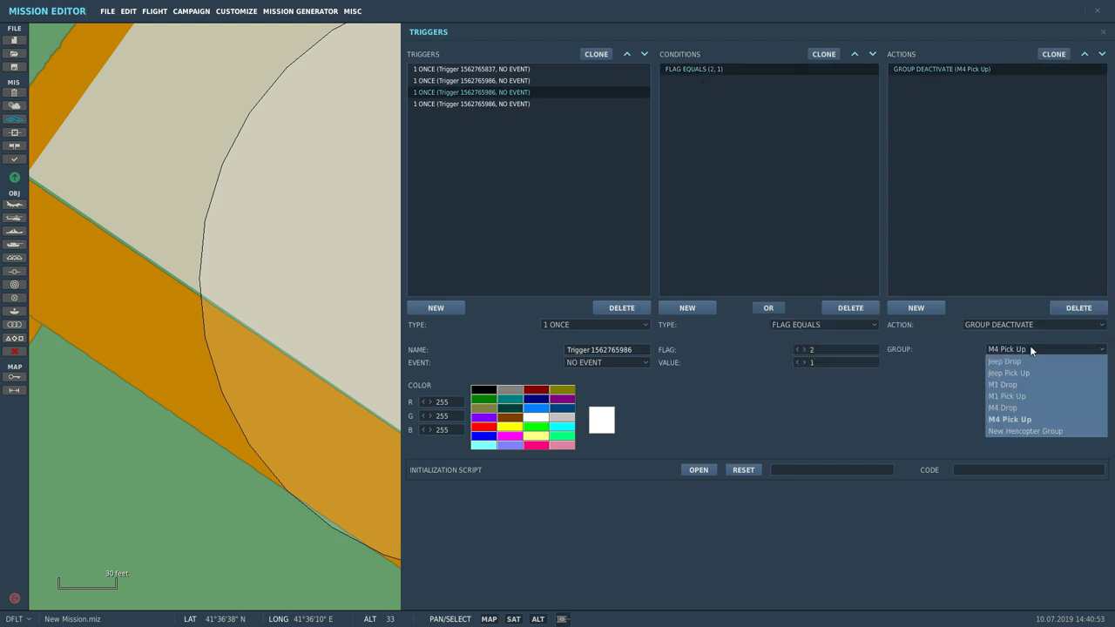
{"action": "left_click", "coordinate": [1007, 396]}
Set the last cloned trigger's condition to flag 3 and its GROUP DEACTIVATE action to Jeep Pick Up.
{"action": "left_click", "coordinate": [517, 102]}
{"action": "left_click", "coordinate": [712, 70]}
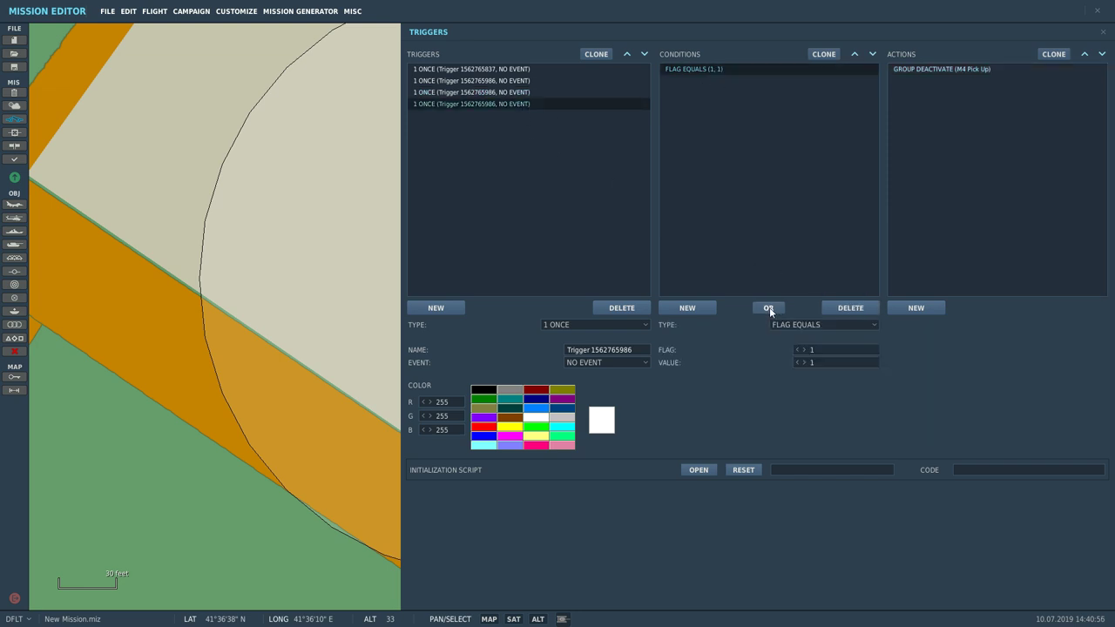
{"action": "left_click", "coordinate": [955, 73]}
{"action": "left_click", "coordinate": [1038, 349]}
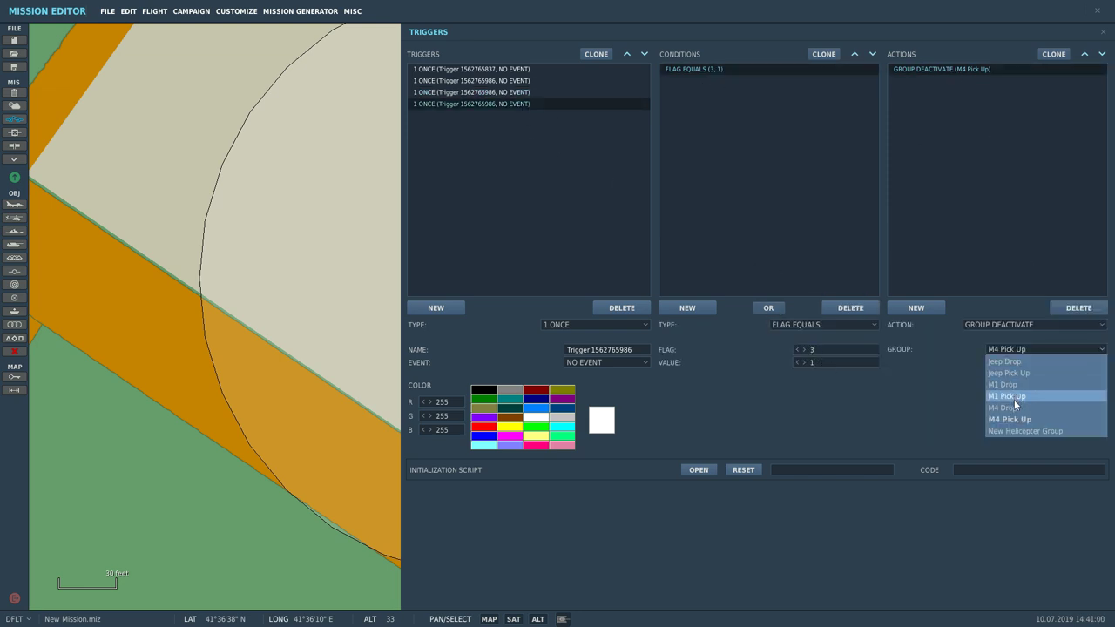
{"action": "left_click", "coordinate": [1016, 382]}
{"action": "left_click", "coordinate": [1007, 349]}
{"action": "left_click", "coordinate": [1009, 373]}
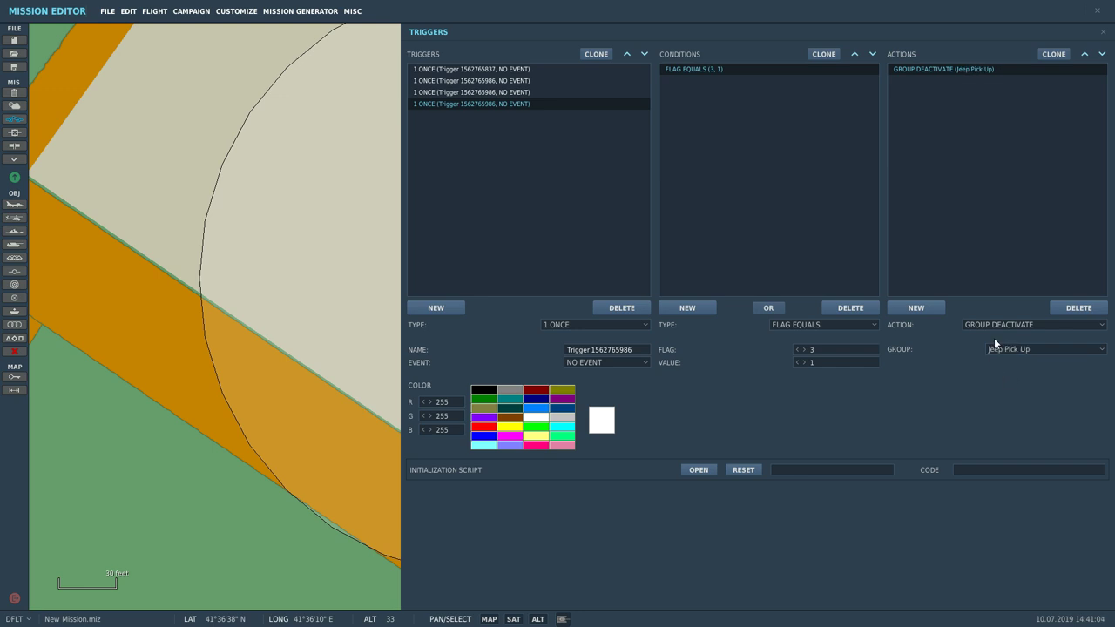
Review the conditions and actions of the group deactivation triggers and close the trigger editor.
{"action": "left_click", "coordinate": [520, 81]}
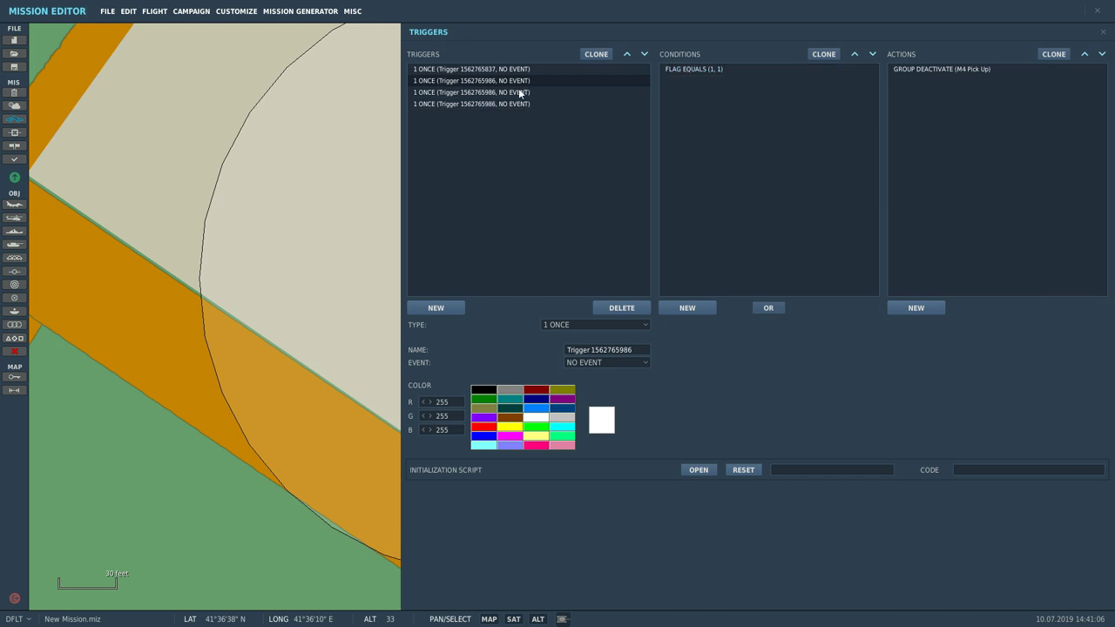
{"action": "left_click", "coordinate": [520, 104]}
{"action": "left_click", "coordinate": [520, 81]}
{"action": "left_click", "coordinate": [519, 104]}
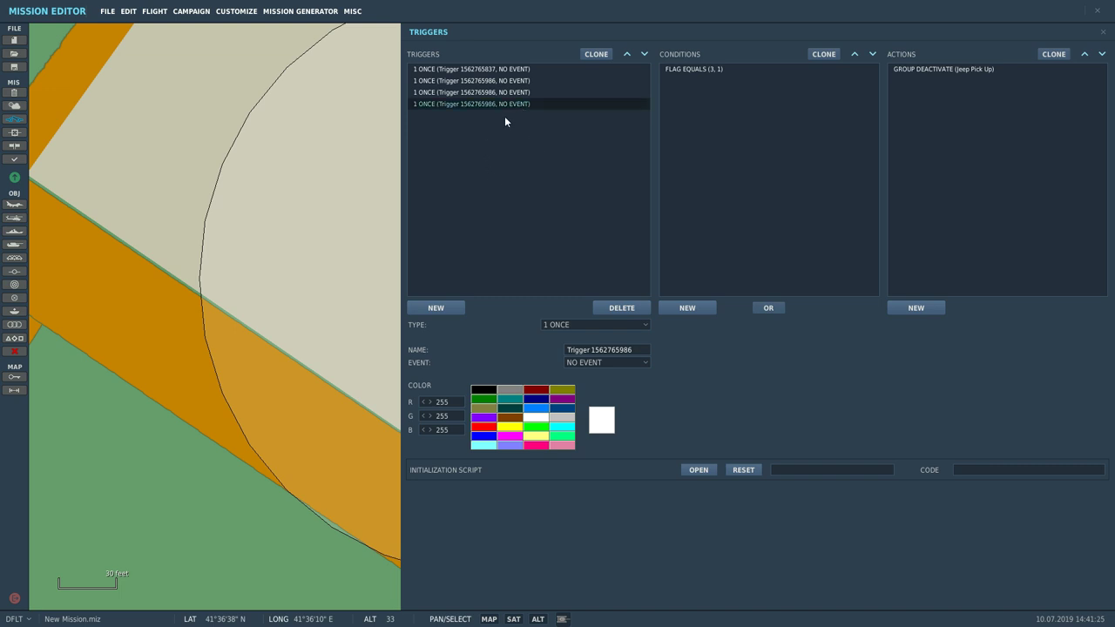
{"action": "left_click", "coordinate": [1103, 33]}
Examine the helicopter, the pick-up groups in the Pick Up Trigger zone and the units in the Drop Trigger zone.
{"action": "scroll", "coordinate": [430, 331], "scroll_direction": "down", "scroll_amount": 6}
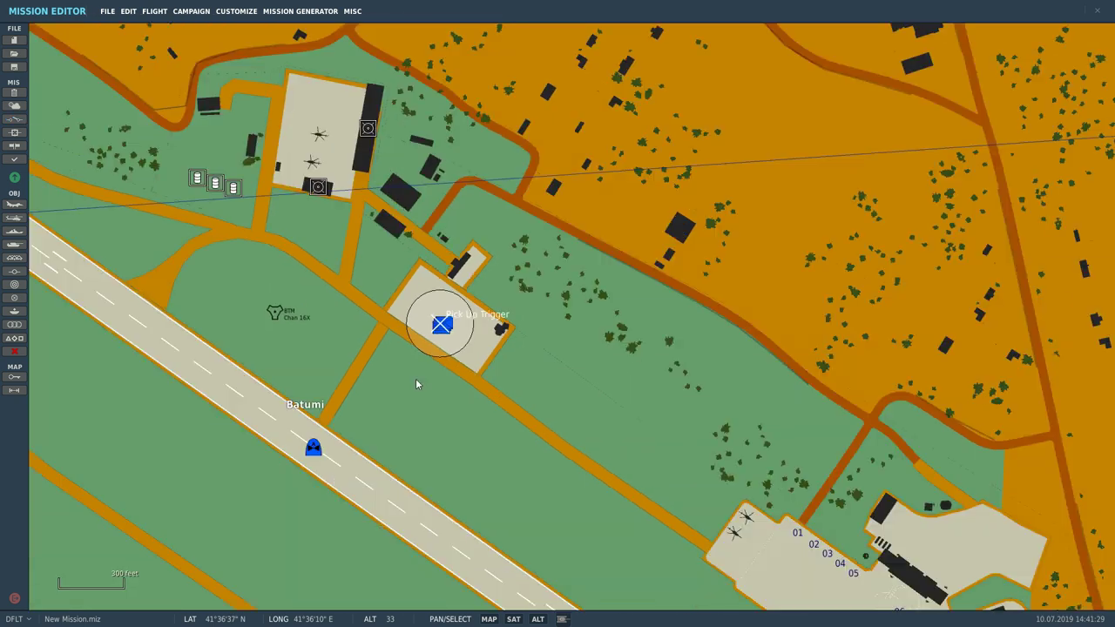
{"action": "left_click", "coordinate": [314, 450]}
{"action": "scroll", "coordinate": [443, 326], "scroll_direction": "up", "scroll_amount": 4}
{"action": "left_click", "coordinate": [476, 313]}
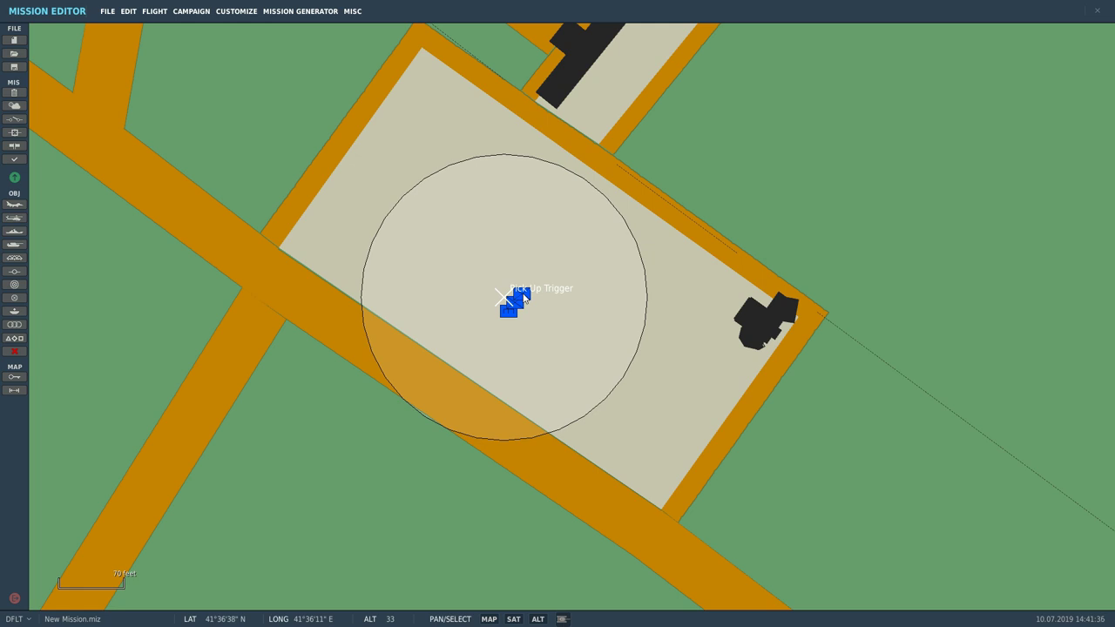
{"action": "scroll", "coordinate": [503, 304], "scroll_direction": "up", "scroll_amount": 4}
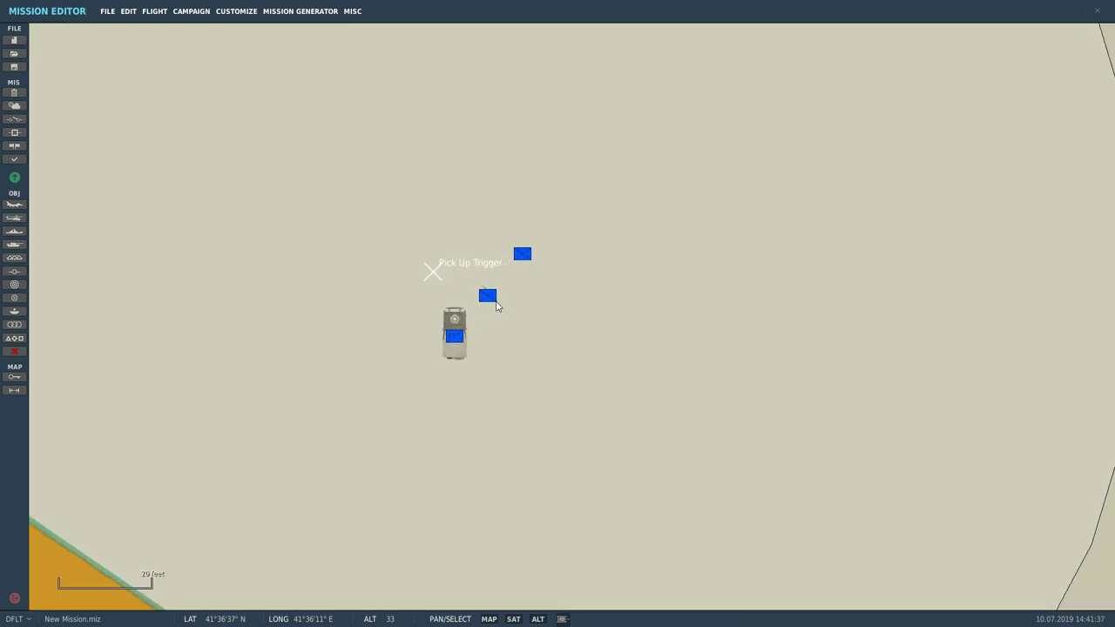
{"action": "scroll", "coordinate": [498, 305], "scroll_direction": "down", "scroll_amount": 2}
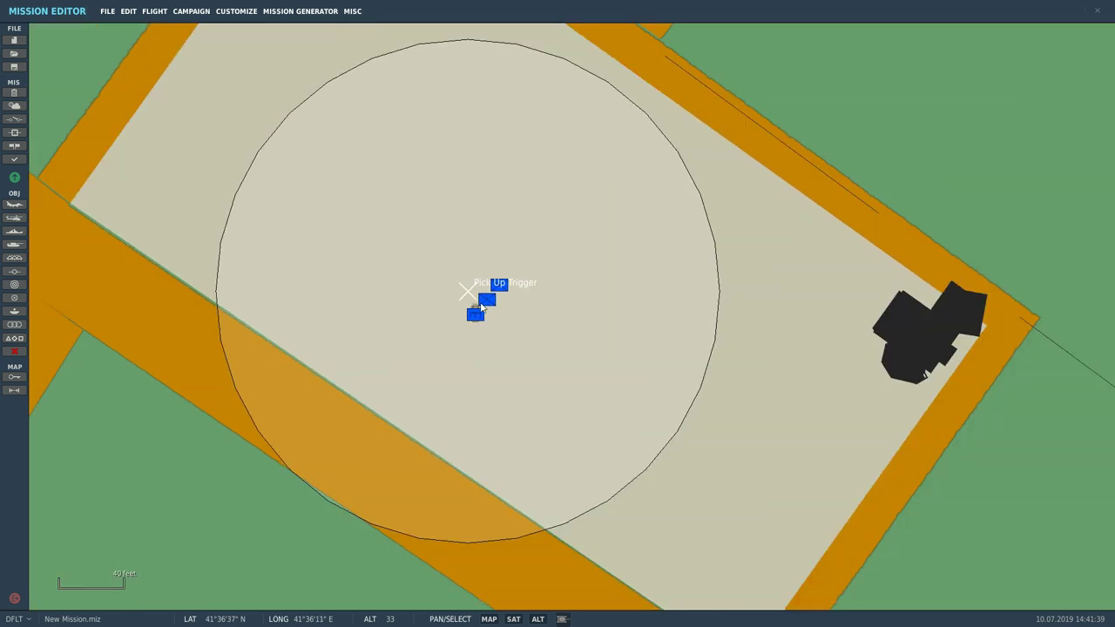
{"action": "left_click", "coordinate": [477, 317]}
{"action": "scroll", "coordinate": [483, 301], "scroll_direction": "up", "scroll_amount": 2}
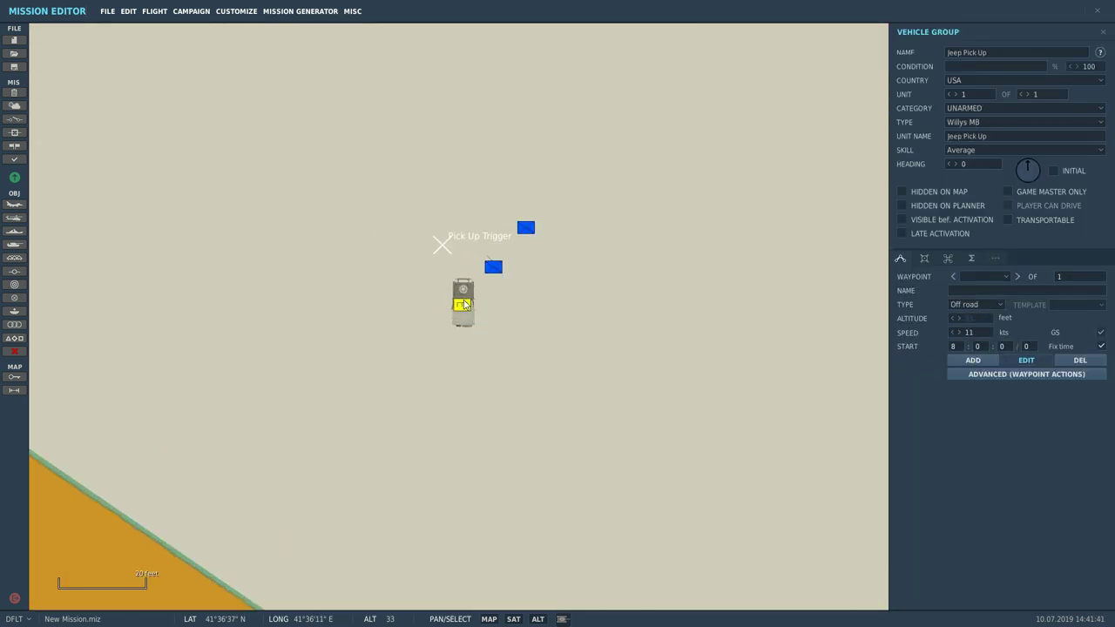
{"action": "left_click", "coordinate": [492, 268]}
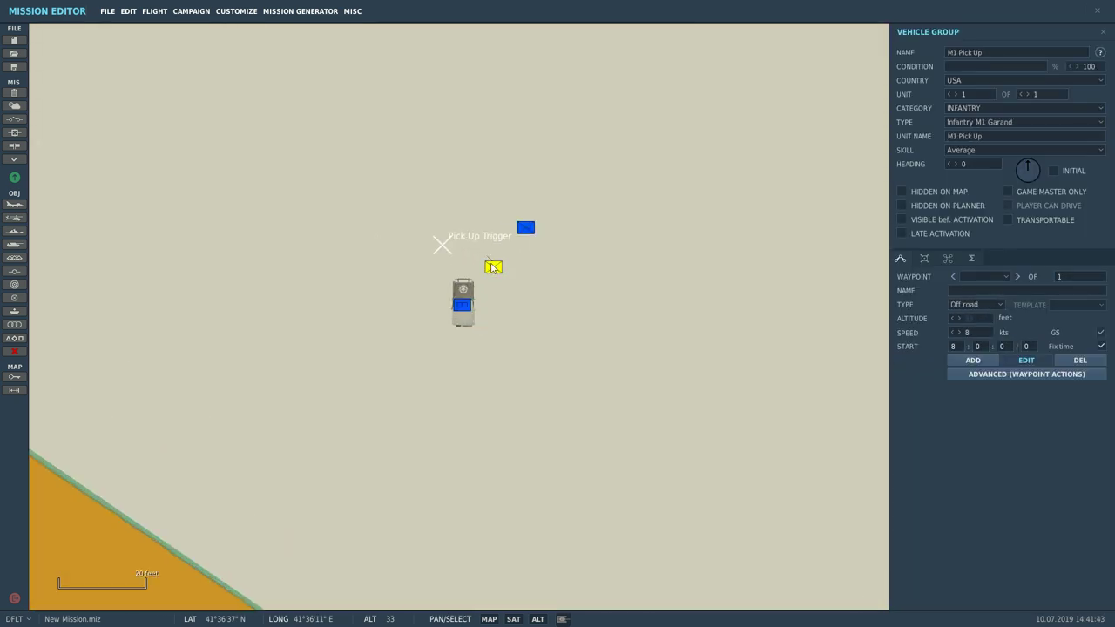
{"action": "left_click", "coordinate": [463, 304]}
{"action": "scroll", "coordinate": [453, 301], "scroll_direction": "down", "scroll_amount": 3}
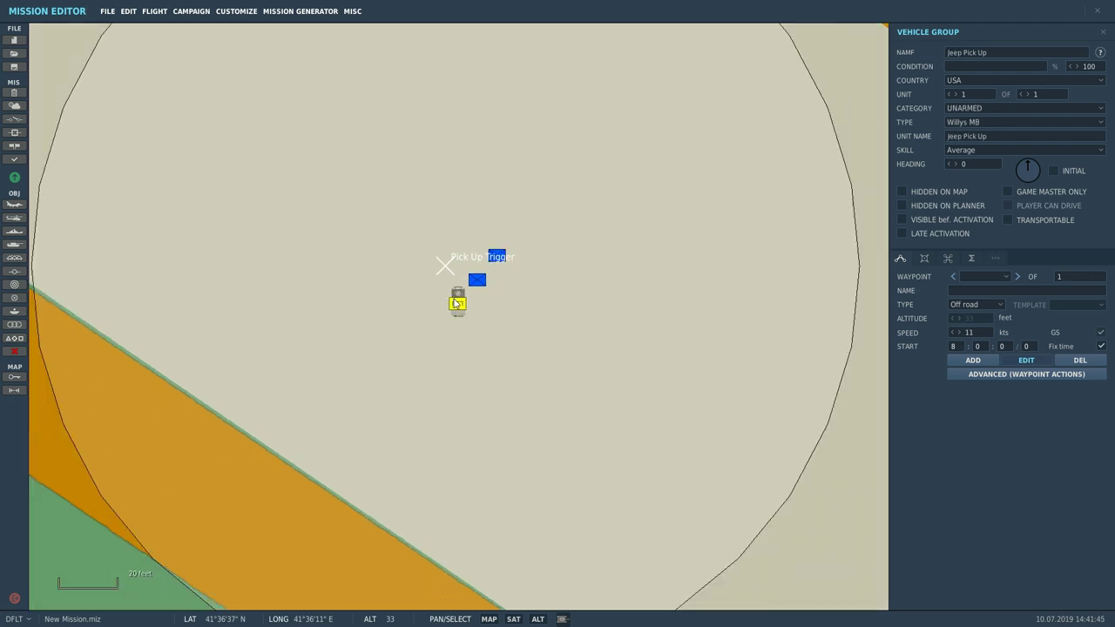
{"action": "scroll", "coordinate": [451, 298], "scroll_direction": "down", "scroll_amount": 5}
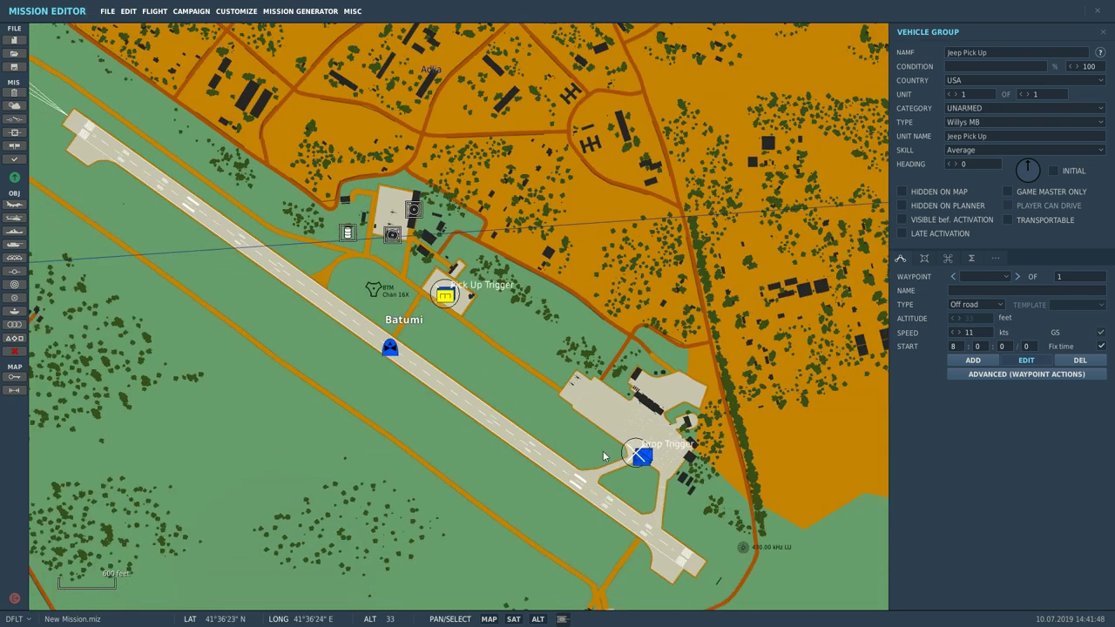
{"action": "scroll", "coordinate": [629, 433], "scroll_direction": "up", "scroll_amount": 1}
{"action": "scroll", "coordinate": [628, 433], "scroll_direction": "up", "scroll_amount": 4}
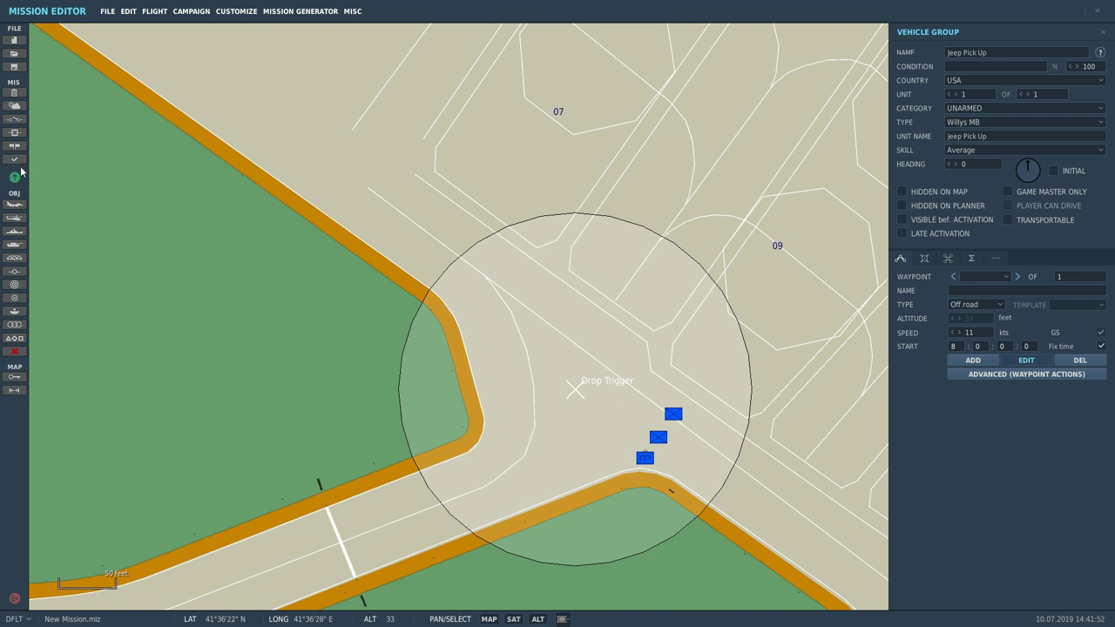
Reopen the trigger editor and clone the first trigger, which adds the pick-up radio items.
{"action": "left_click", "coordinate": [14, 121]}
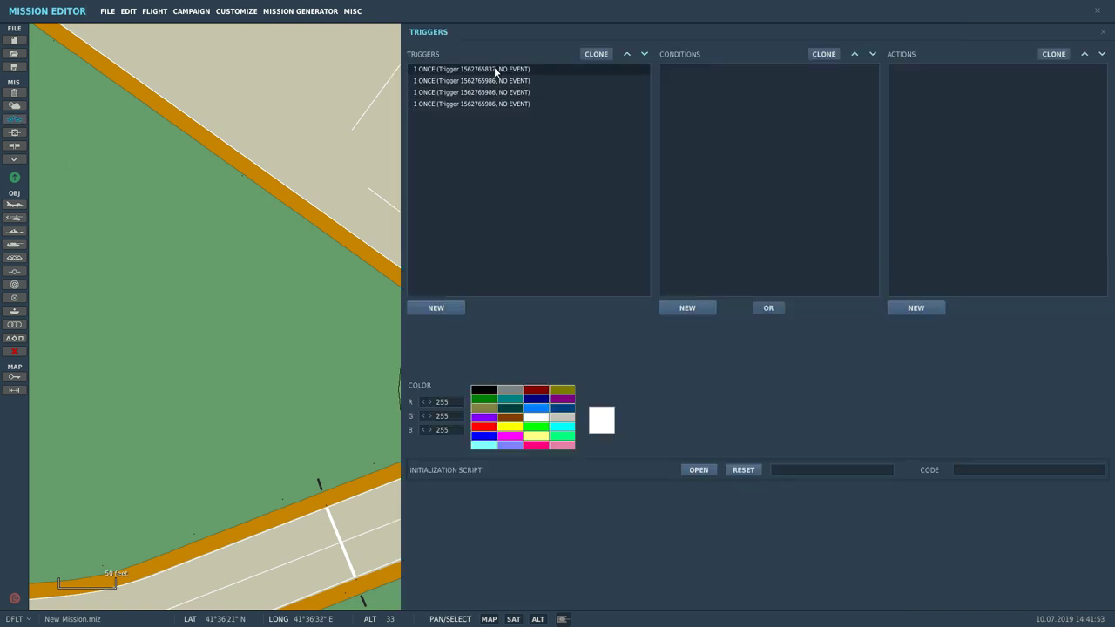
{"action": "left_click", "coordinate": [493, 70]}
{"action": "left_click", "coordinate": [603, 54]}
Delete the flag 3 trigger that deactivates Jeep Pick Up and select the cloned radio item trigger.
{"action": "left_click", "coordinate": [494, 115]}
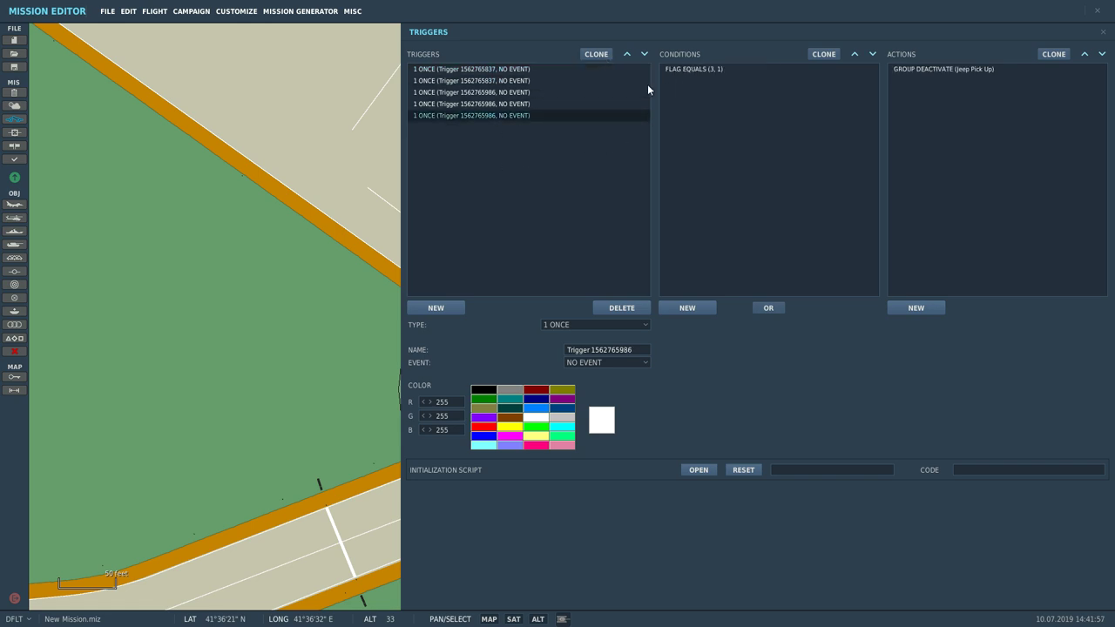
{"action": "left_click", "coordinate": [615, 309]}
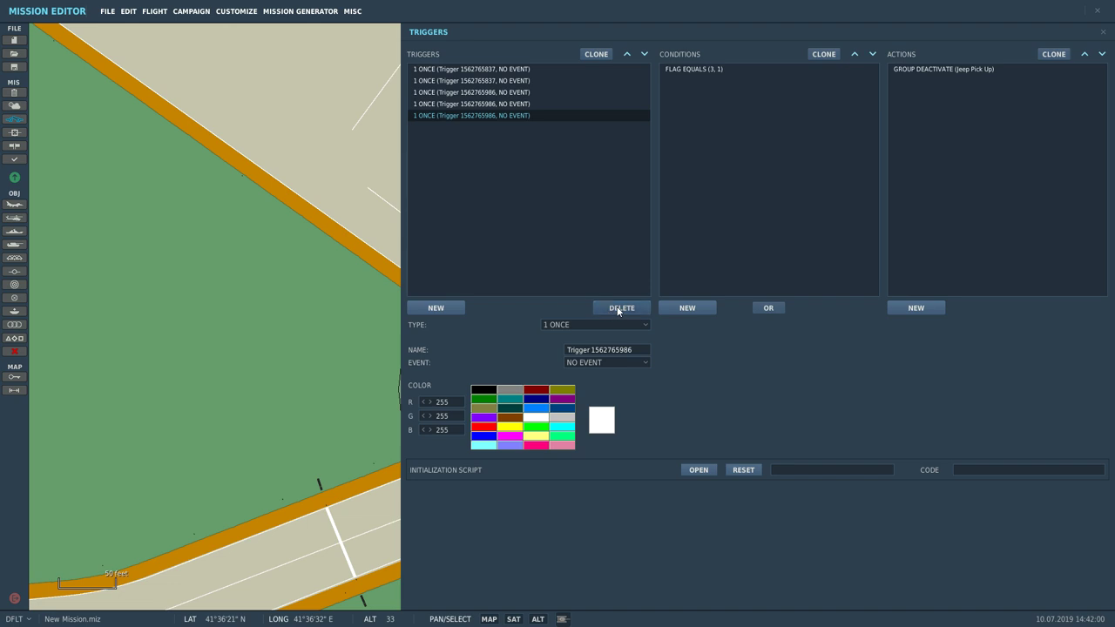
{"action": "left_click", "coordinate": [523, 81]}
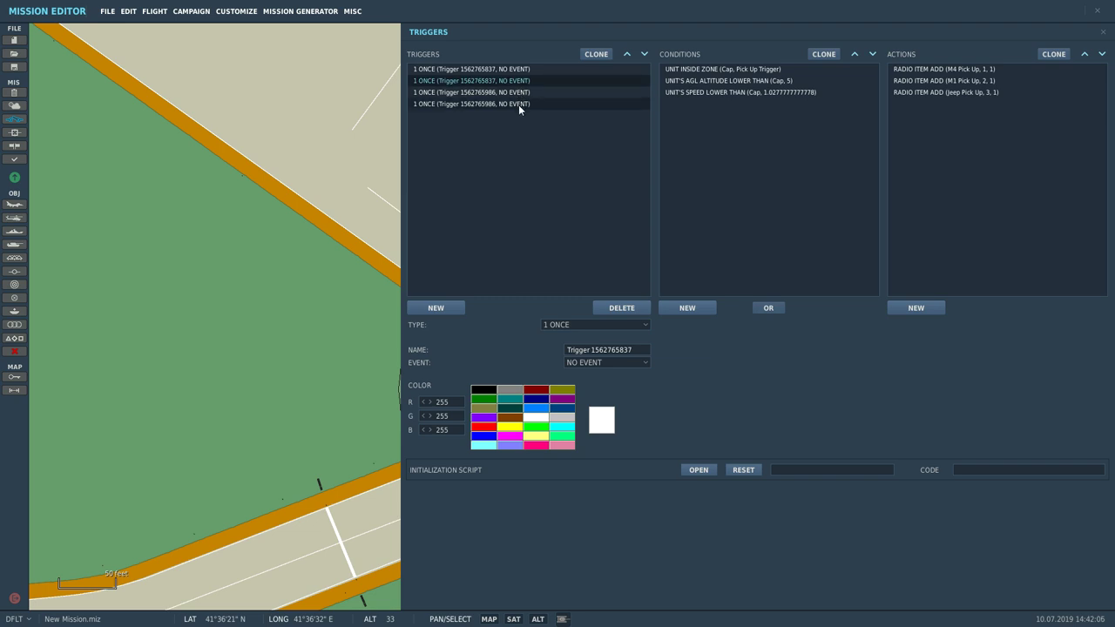
Clone the flag 2 trigger that deactivates the M1 Pick Up group.
{"action": "left_click", "coordinate": [519, 105]}
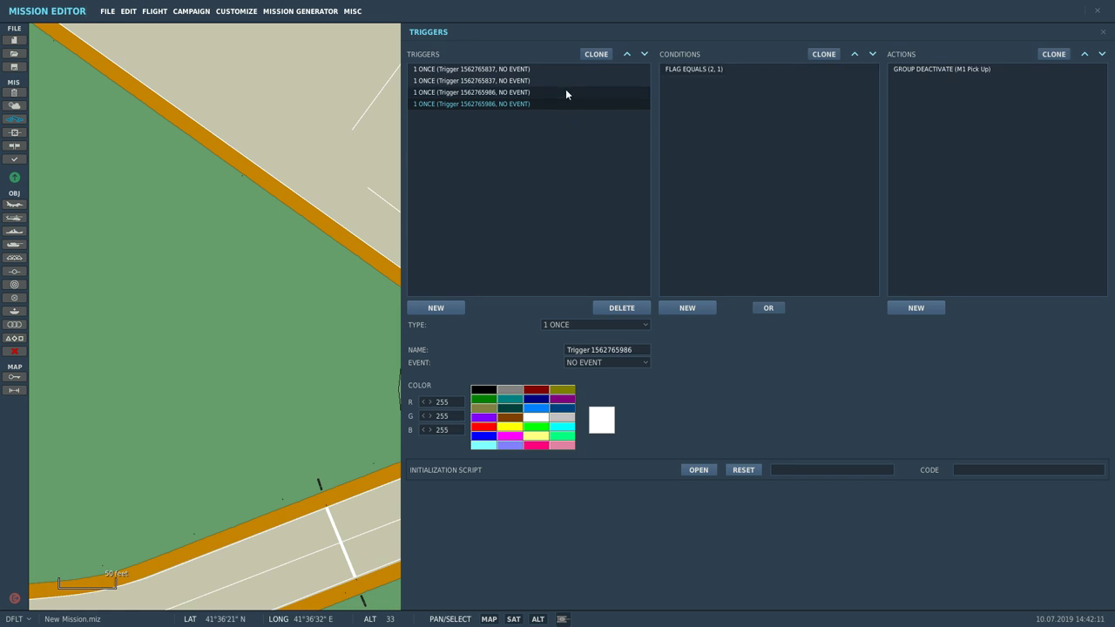
{"action": "left_click", "coordinate": [600, 55]}
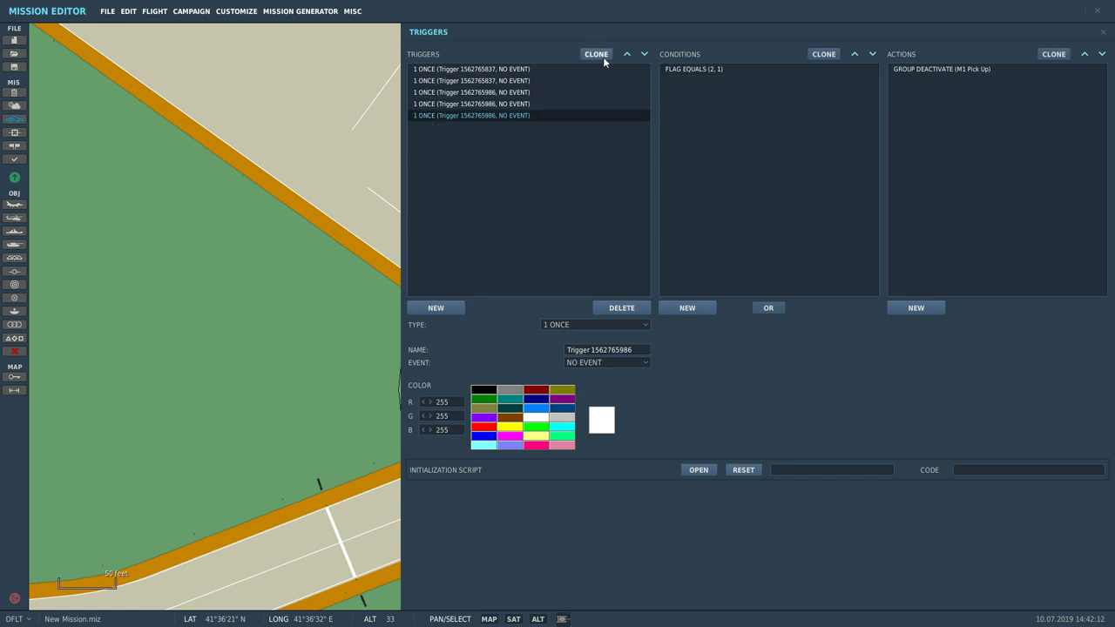
{"action": "left_click", "coordinate": [529, 92]}
Change the zone condition of the cloned radio item trigger to Drop Trigger and check its altitude and speed conditions.
{"action": "left_click", "coordinate": [533, 82]}
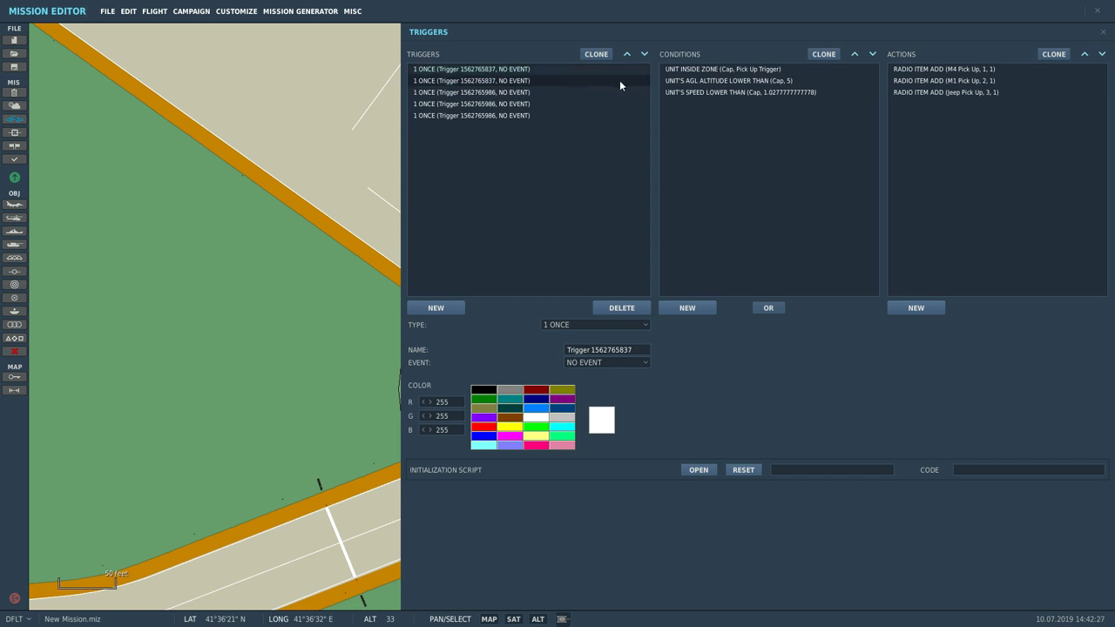
{"action": "left_click", "coordinate": [692, 68]}
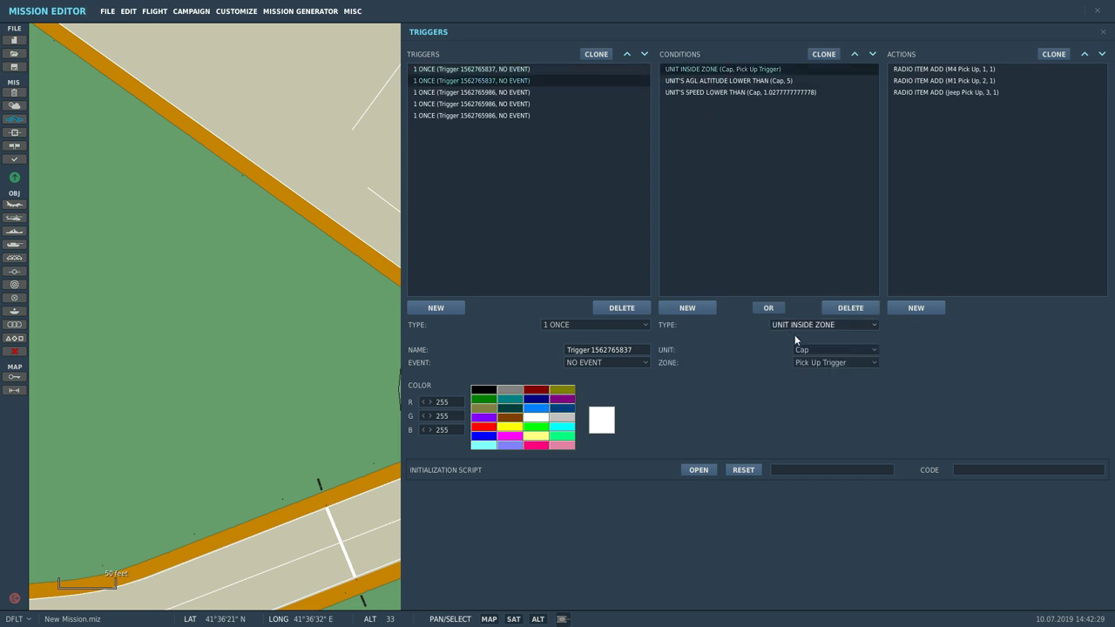
{"action": "left_click", "coordinate": [812, 362]}
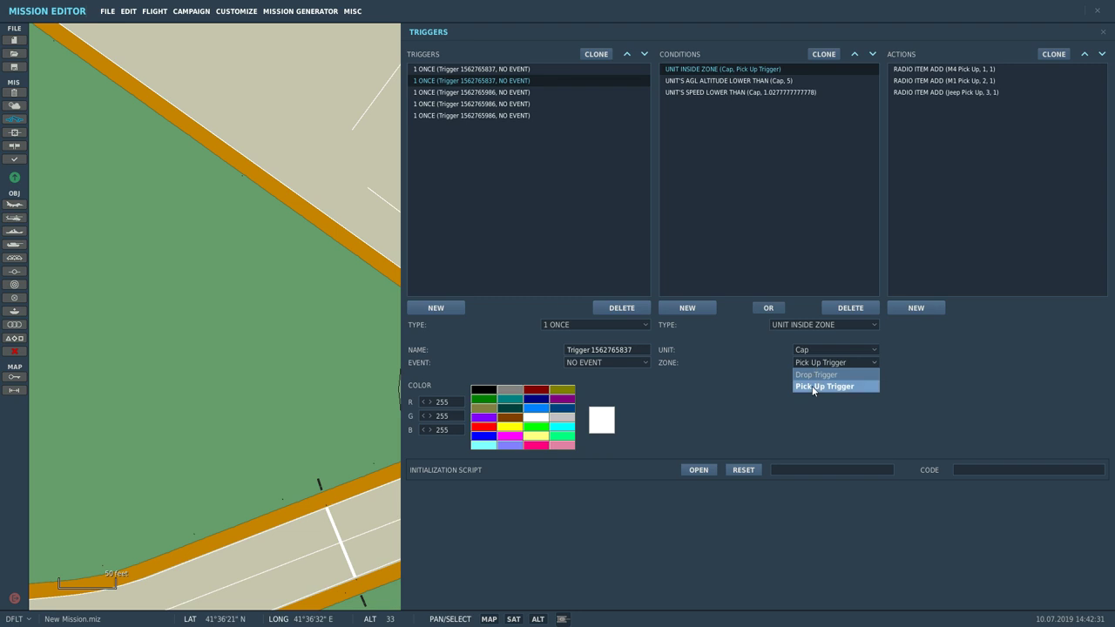
{"action": "left_click", "coordinate": [814, 387]}
{"action": "left_click", "coordinate": [758, 81]}
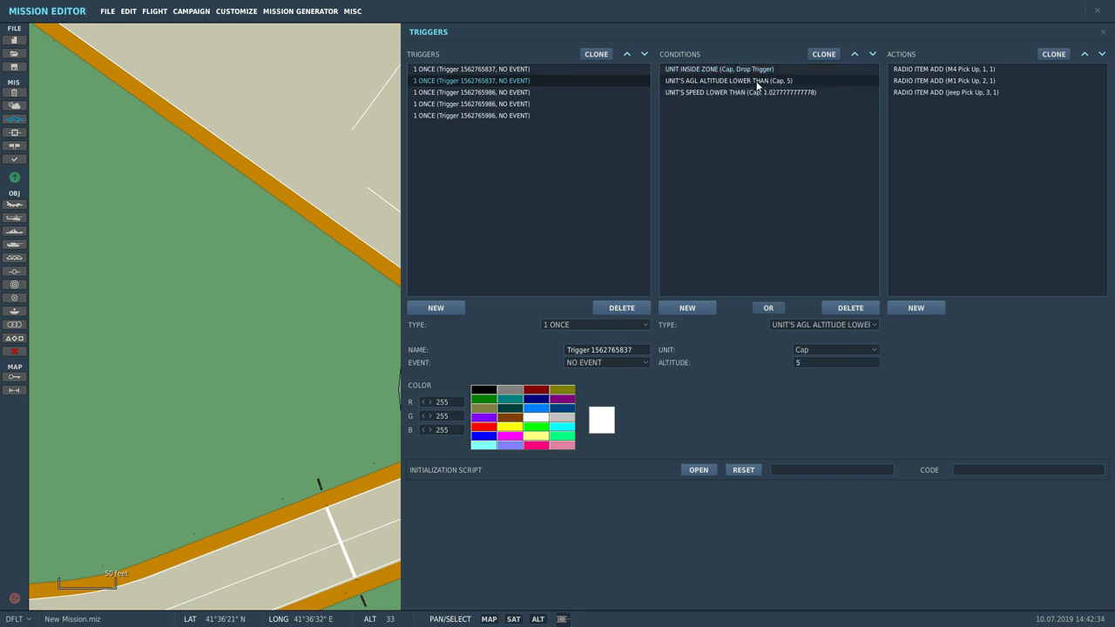
{"action": "left_click", "coordinate": [748, 92]}
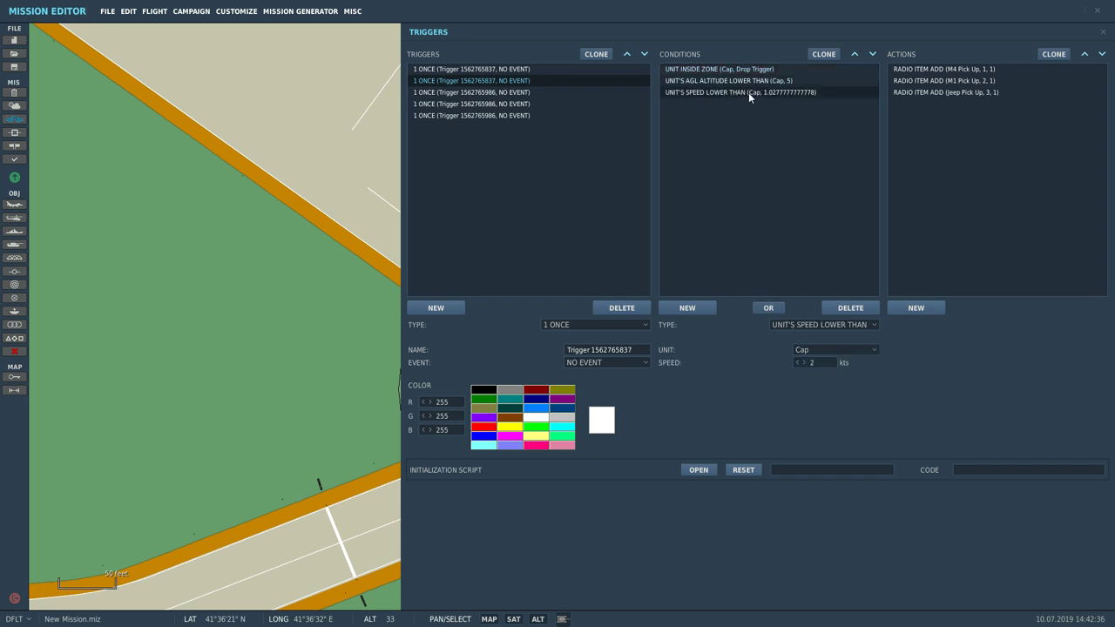
Delete the M4, M1 and Jeep Pick Up radio item actions from the Drop Trigger zone trigger.
{"action": "left_click", "coordinate": [918, 77]}
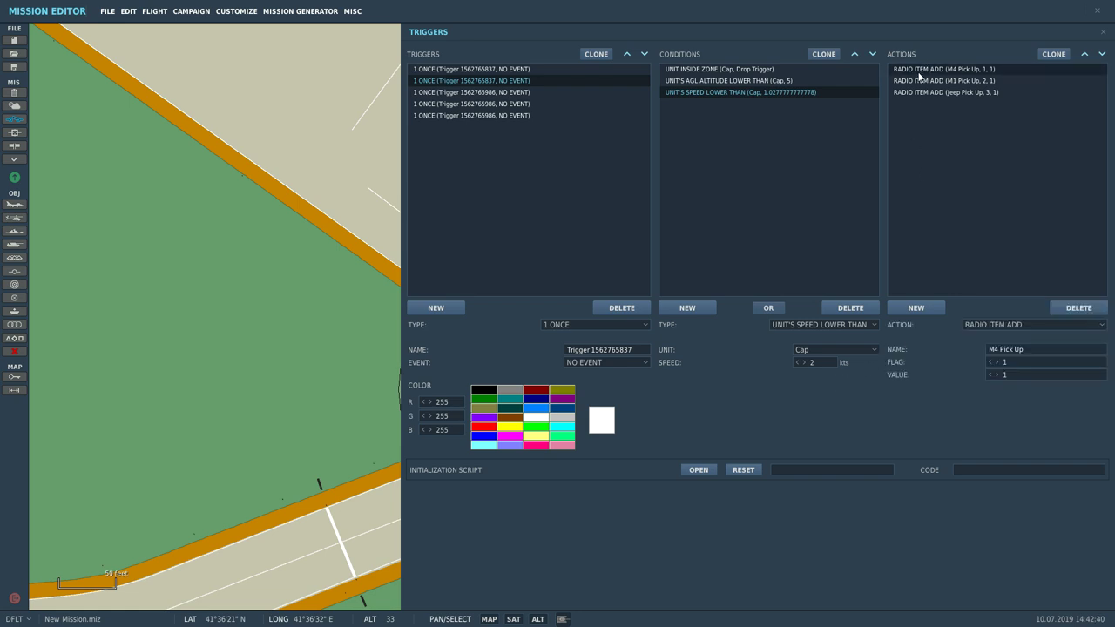
{"action": "left_click", "coordinate": [1068, 311]}
{"action": "left_click", "coordinate": [1070, 315]}
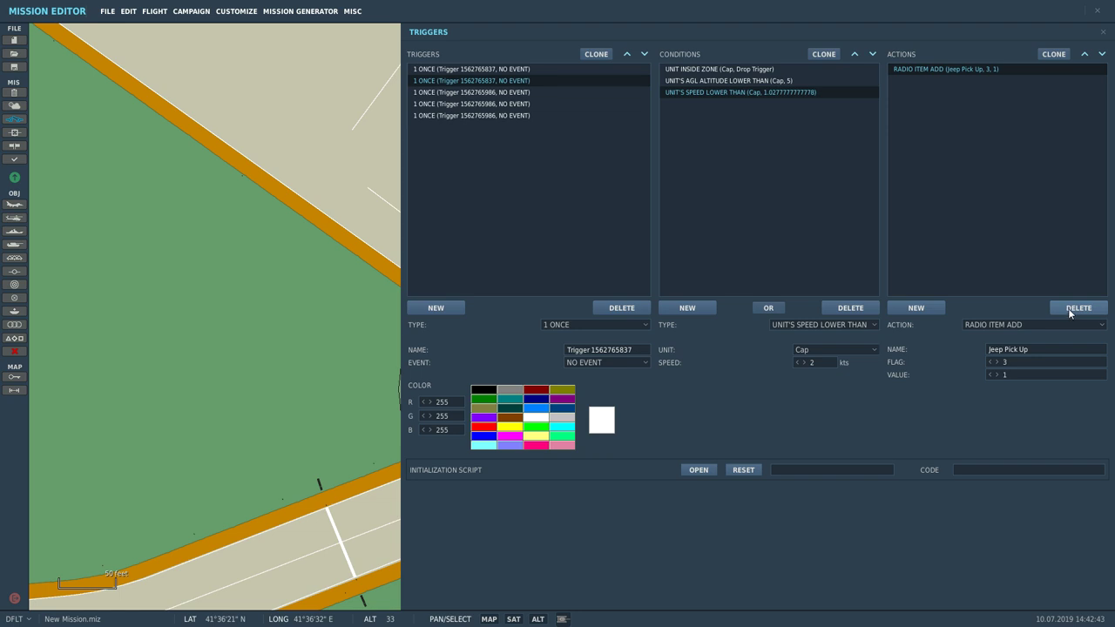
{"action": "left_click", "coordinate": [1069, 313]}
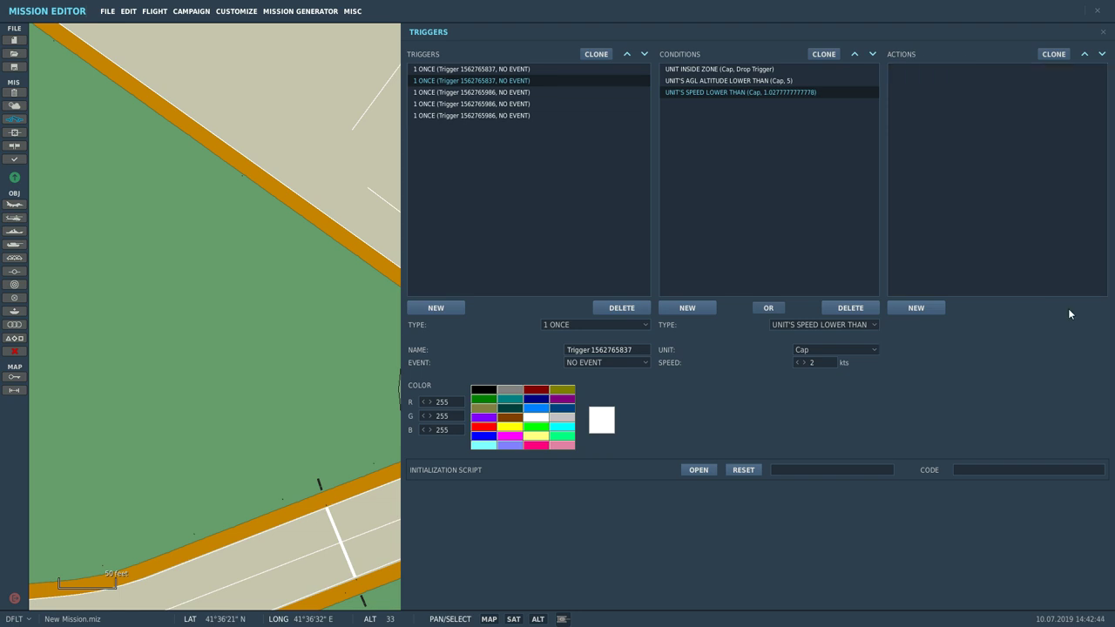
Give the Drop Trigger zone trigger a Radio Item Add action named Drop All Transport, set its flag and close the trigger editor.
{"action": "left_click", "coordinate": [915, 307]}
{"action": "left_click", "coordinate": [1000, 347]}
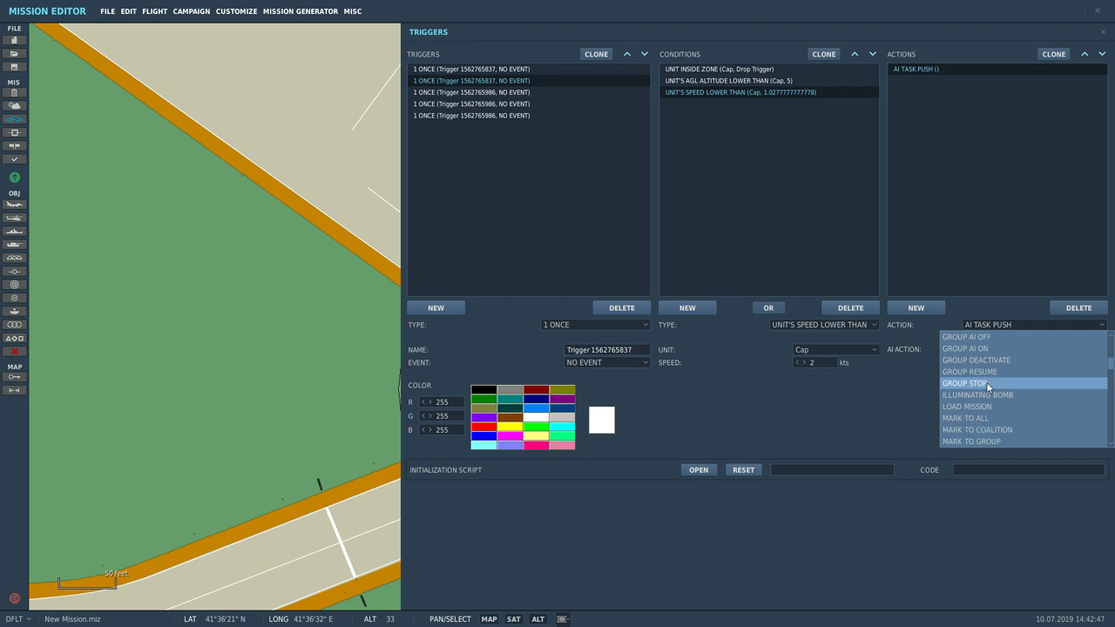
{"action": "scroll", "coordinate": [982, 388], "scroll_direction": "down", "scroll_amount": 4}
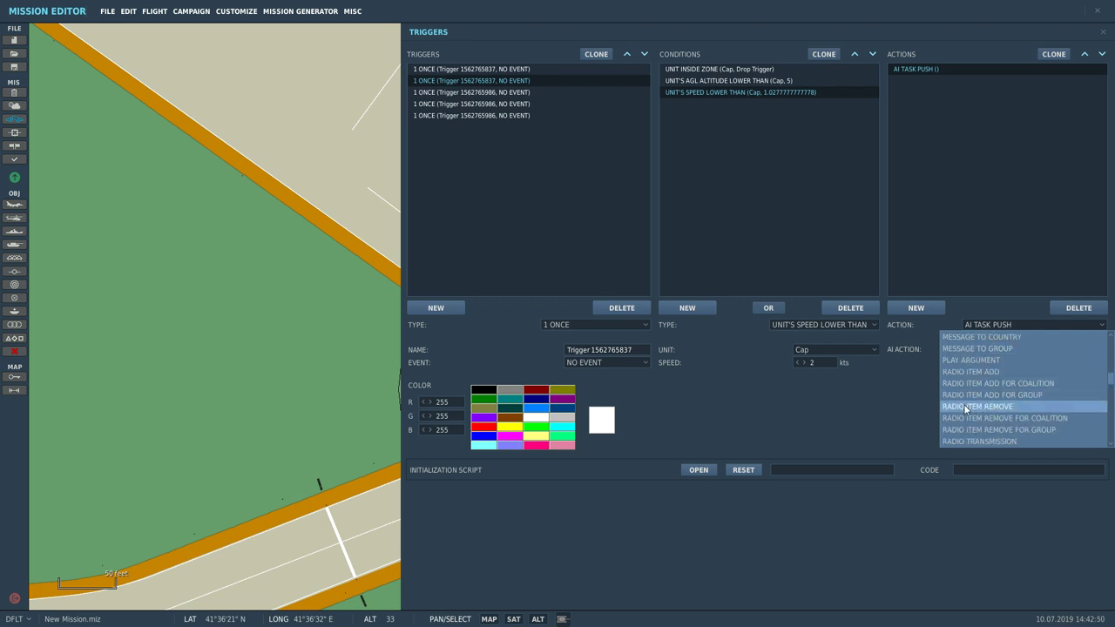
{"action": "left_click", "coordinate": [965, 407]}
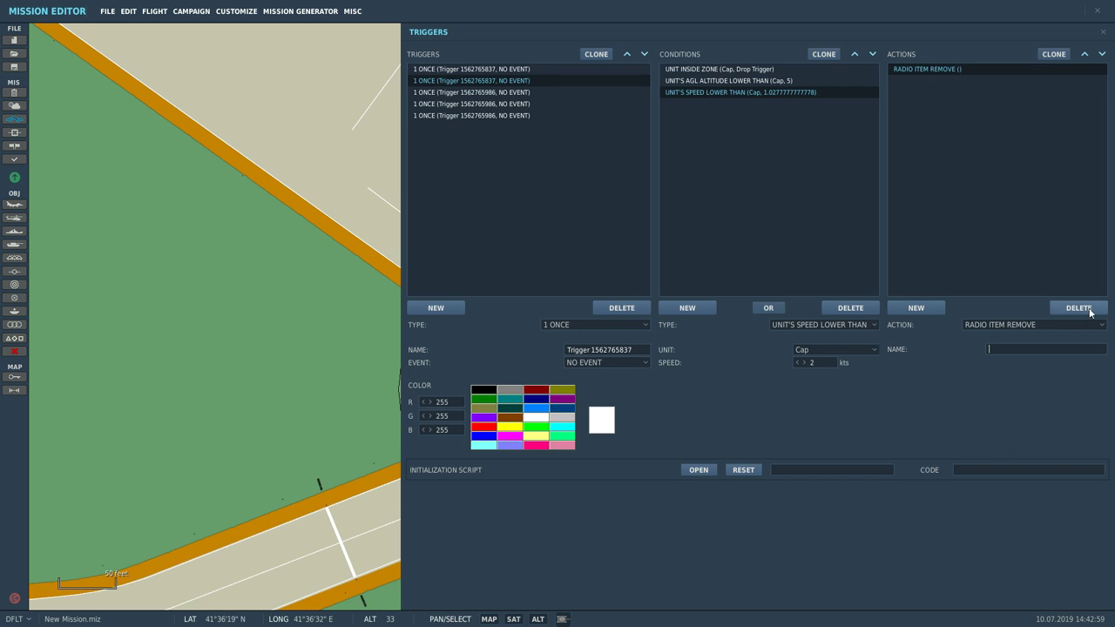
{"action": "left_click", "coordinate": [1023, 324]}
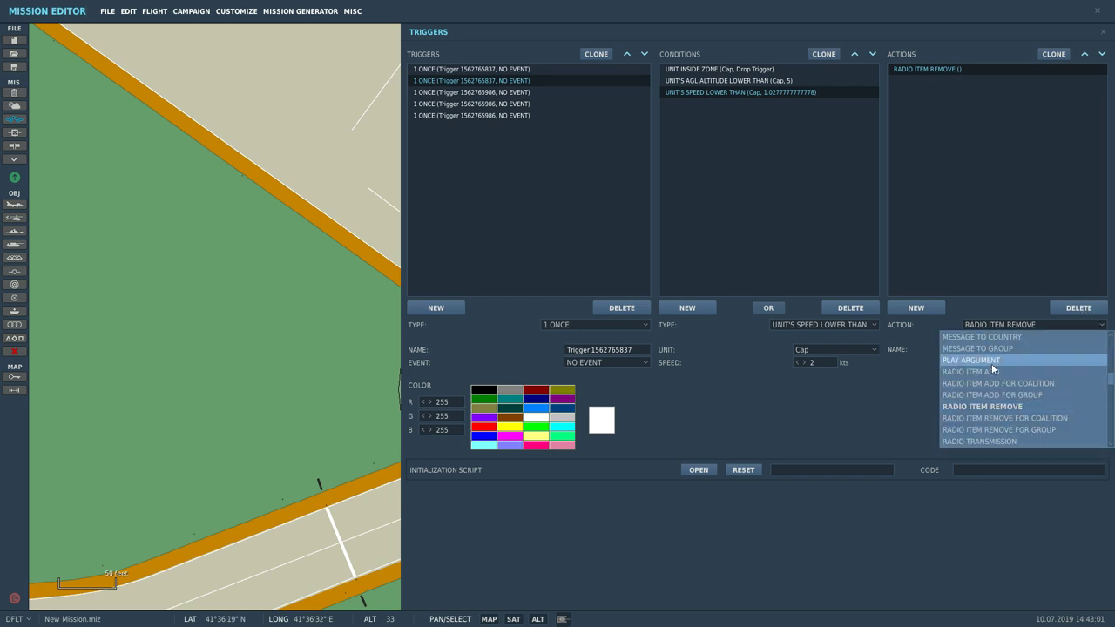
{"action": "left_click", "coordinate": [981, 372]}
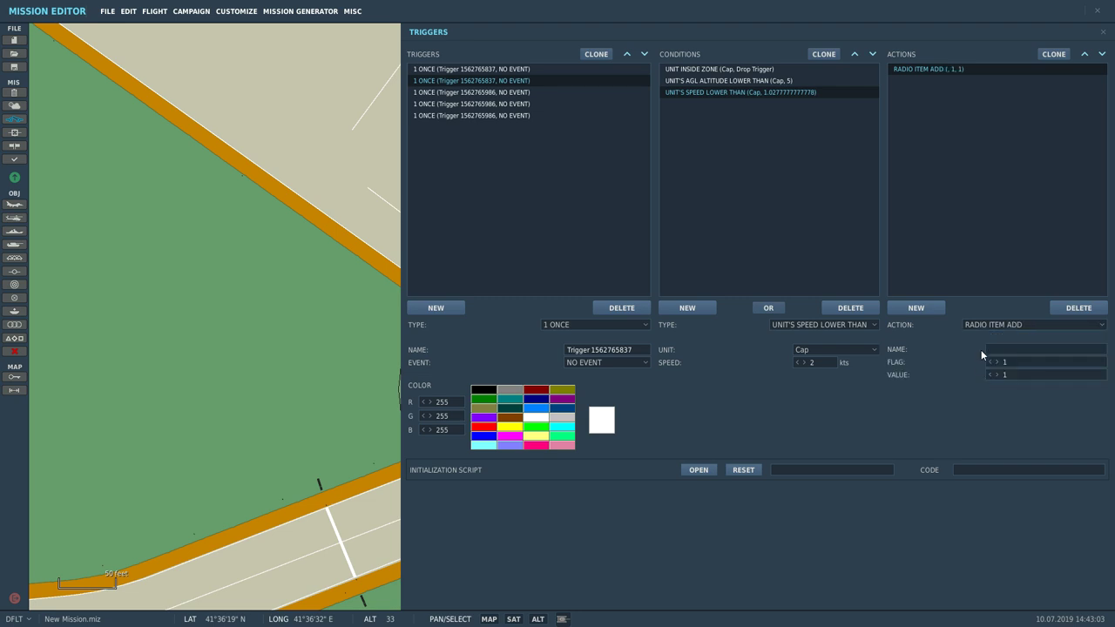
{"action": "type", "text": "Drop All Transport"}
{"action": "left_click", "coordinate": [998, 362]}
{"action": "left_click", "coordinate": [1102, 33]}
Reopen the trigger editor and create a once trigger with a Flag Equals condition for flag 4, value 1.
{"action": "left_click", "coordinate": [14, 119]}
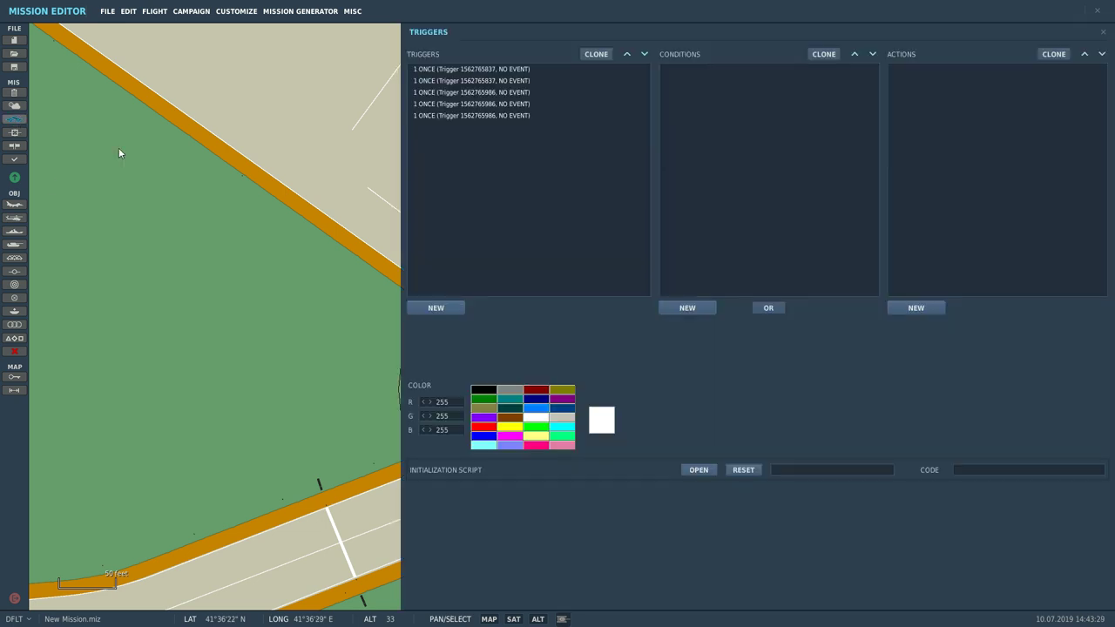
{"action": "left_click", "coordinate": [462, 307]}
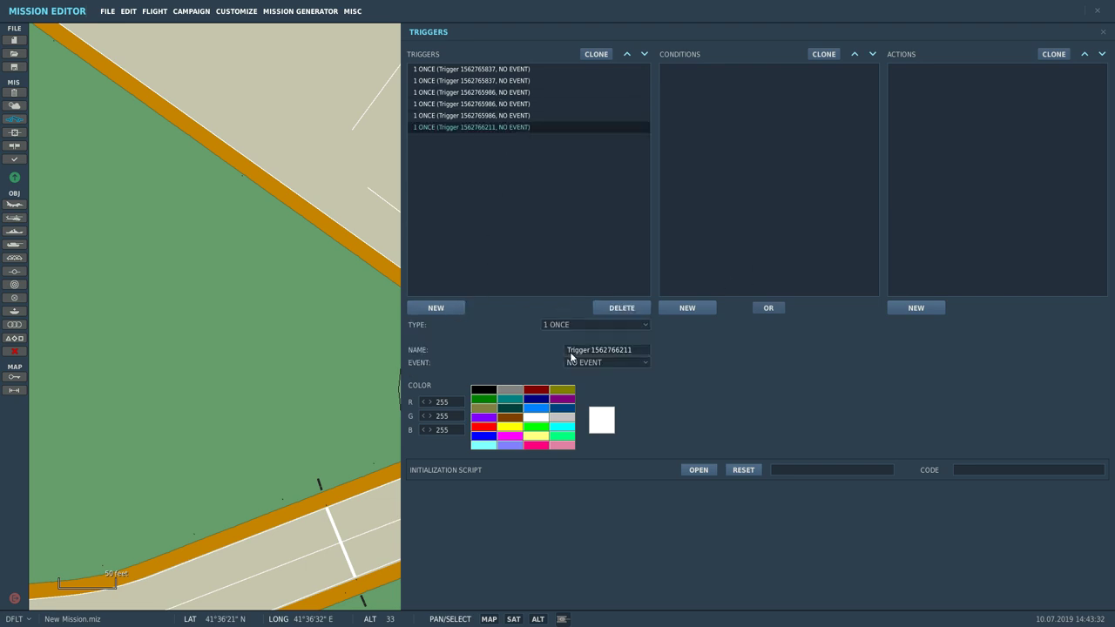
{"action": "left_click", "coordinate": [712, 307]}
{"action": "left_click", "coordinate": [810, 324]}
{"action": "scroll", "coordinate": [794, 353], "scroll_direction": "down", "scroll_amount": 5}
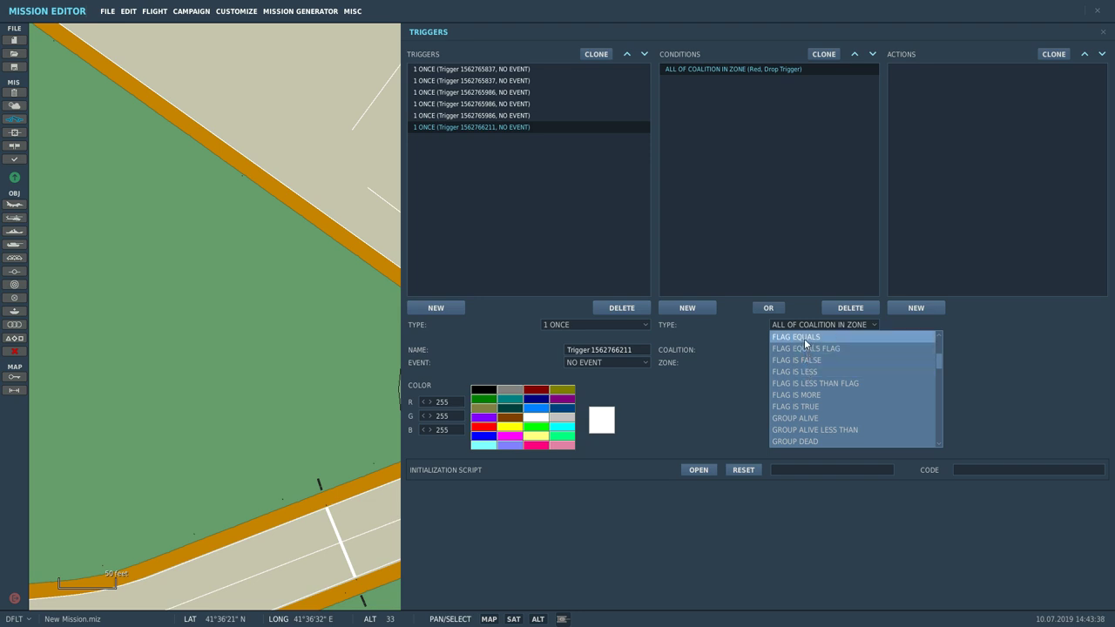
{"action": "left_click", "coordinate": [805, 338]}
{"action": "left_click", "coordinate": [799, 361]}
{"action": "left_click", "coordinate": [799, 362]}
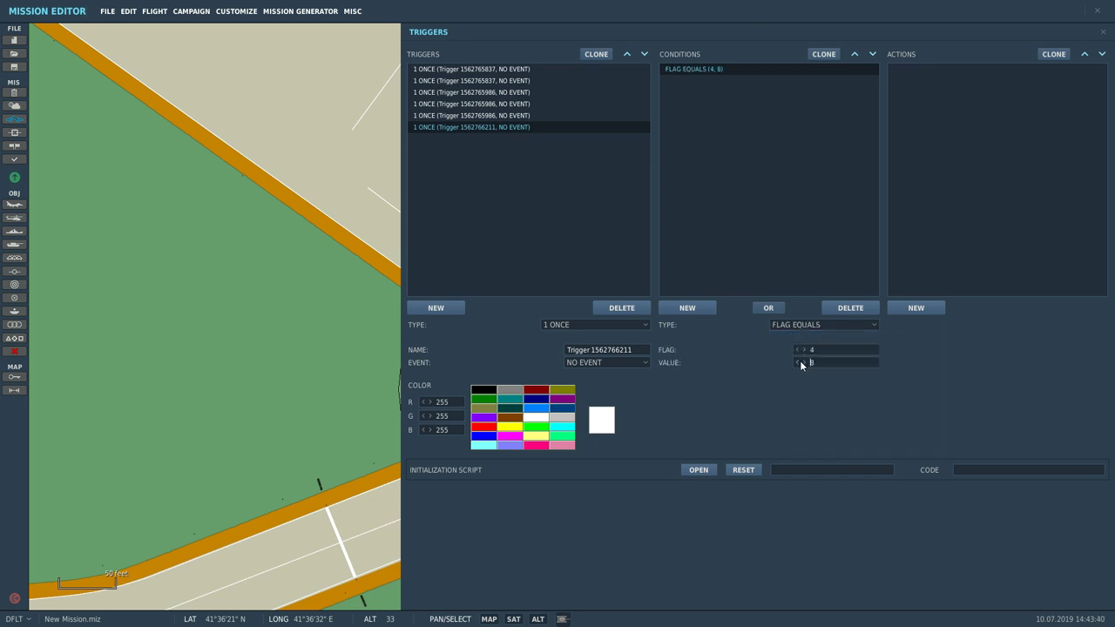
{"action": "left_click", "coordinate": [799, 362]}
Add an action and a second Flag Equals condition for flag 1, value 1, to the flag 4 trigger.
{"action": "left_click", "coordinate": [914, 308]}
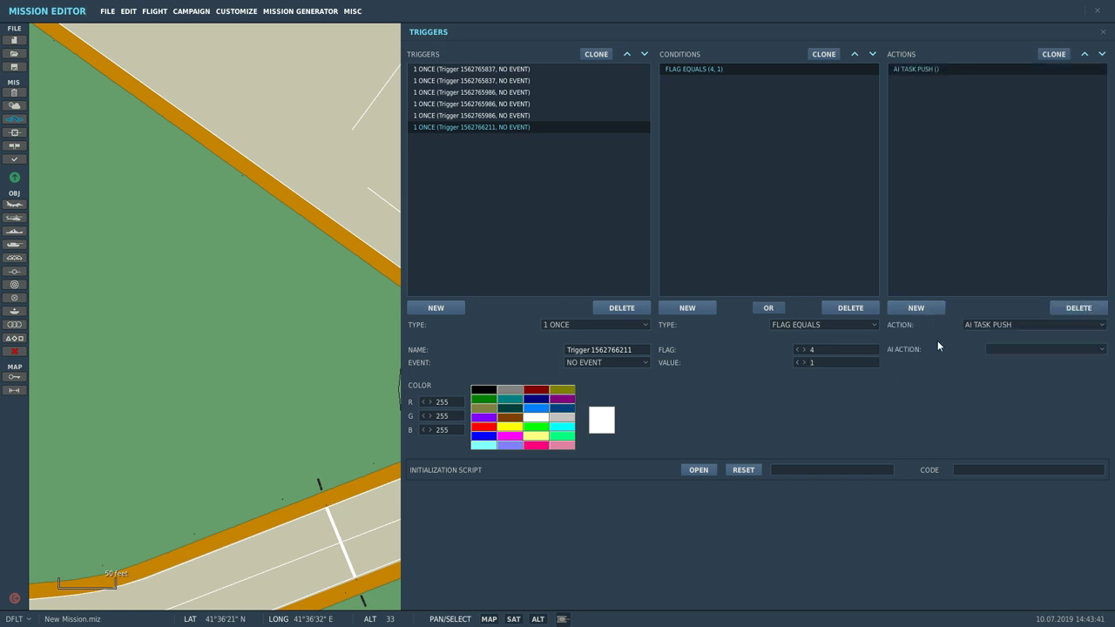
{"action": "left_click", "coordinate": [989, 324]}
{"action": "left_click", "coordinate": [854, 392]}
{"action": "left_click", "coordinate": [704, 310]}
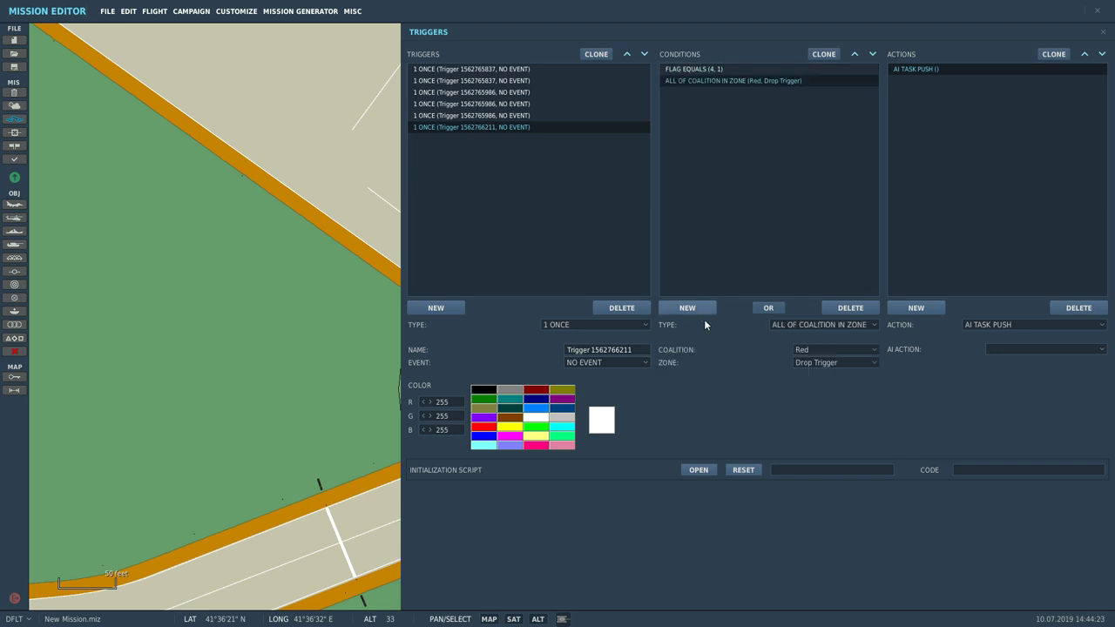
{"action": "left_click", "coordinate": [823, 324]}
{"action": "scroll", "coordinate": [808, 370], "scroll_direction": "down", "scroll_amount": 5}
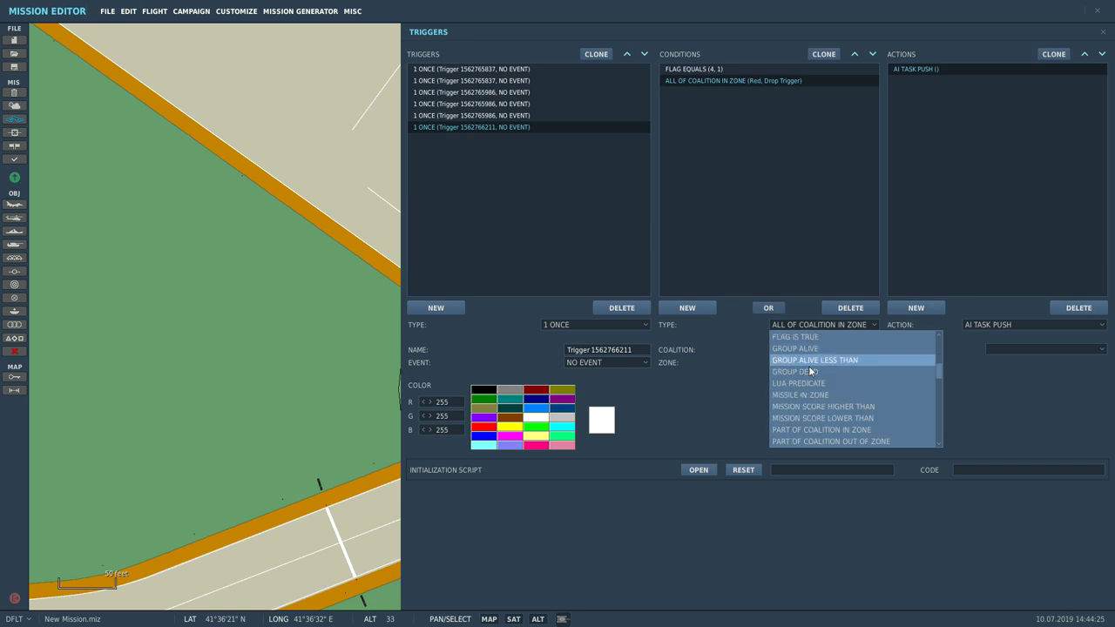
{"action": "scroll", "coordinate": [792, 364], "scroll_direction": "up", "scroll_amount": 3}
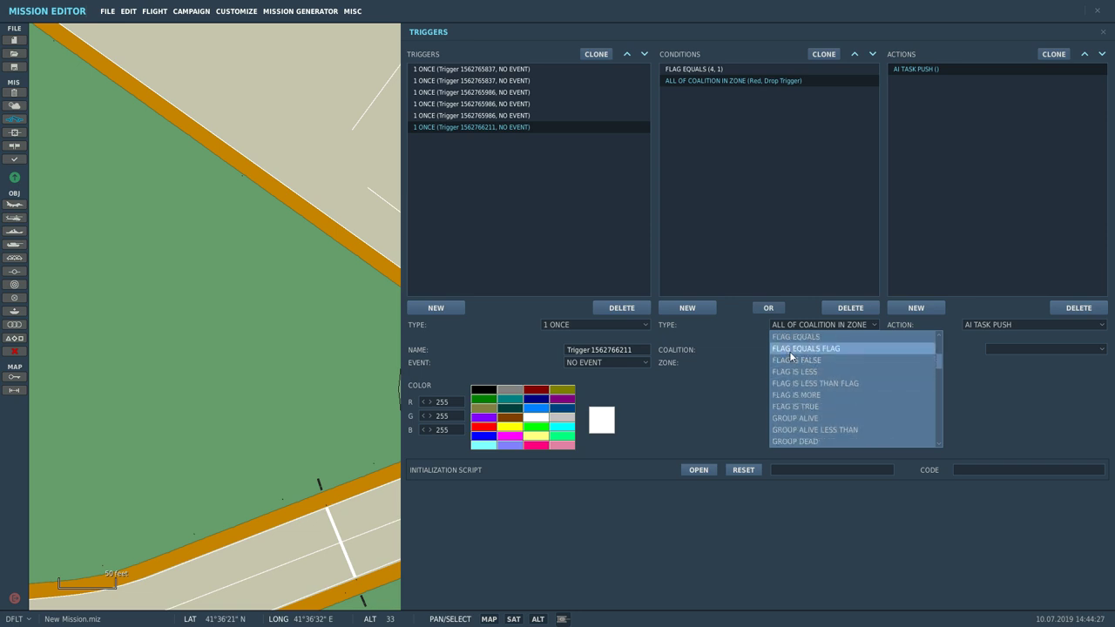
{"action": "left_click", "coordinate": [790, 337]}
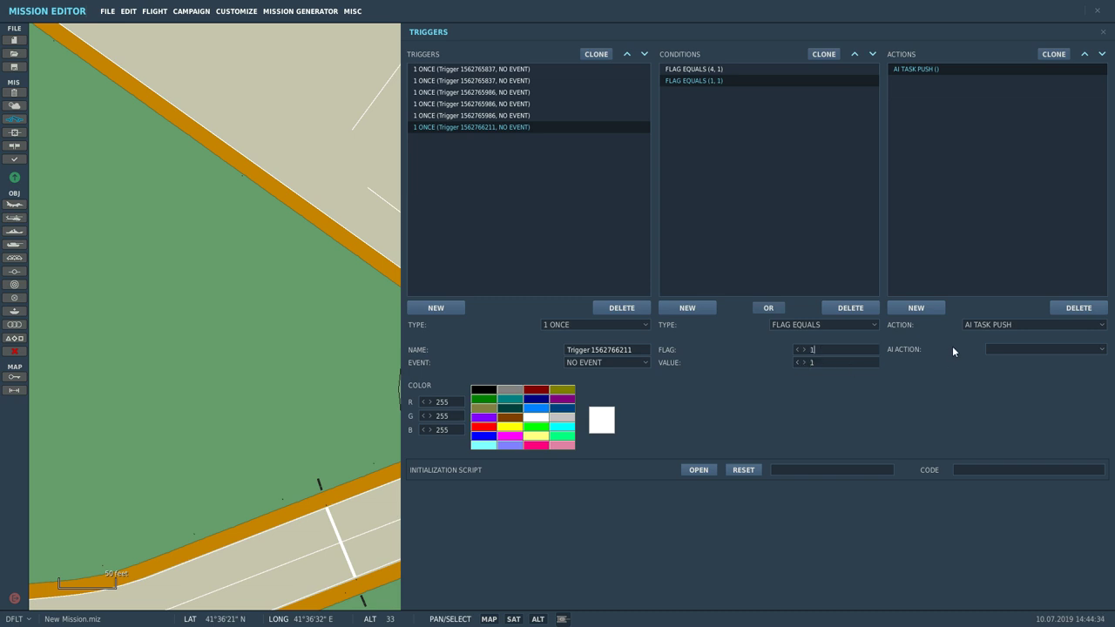
Set the new trigger's action to Group Activate for the M4 Drop group.
{"action": "left_click", "coordinate": [989, 328]}
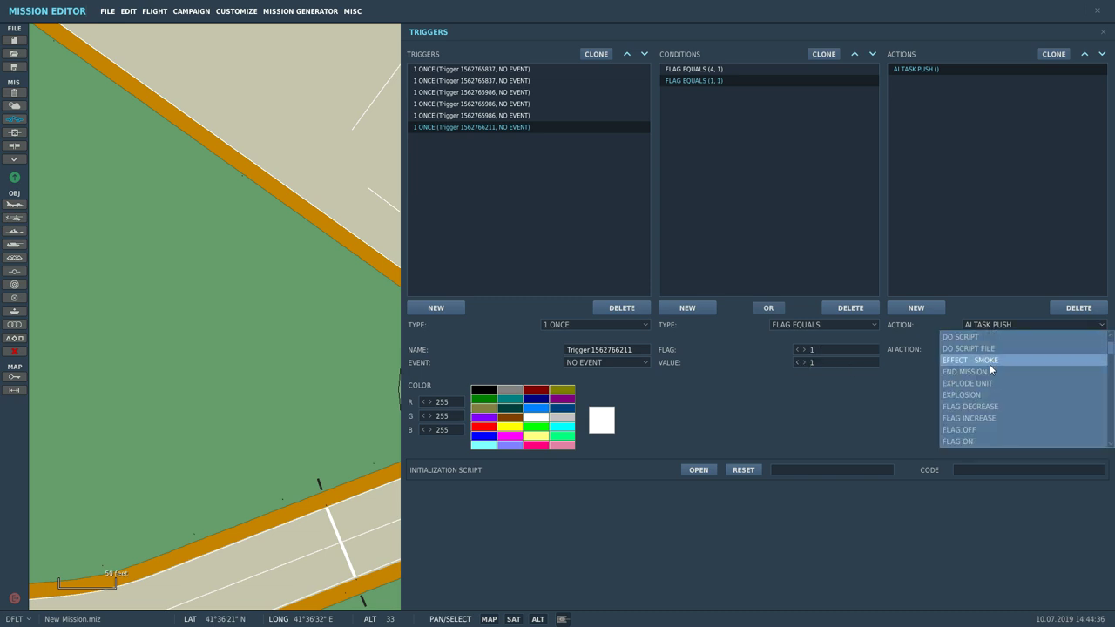
{"action": "left_click", "coordinate": [969, 395]}
{"action": "left_click", "coordinate": [1002, 350]}
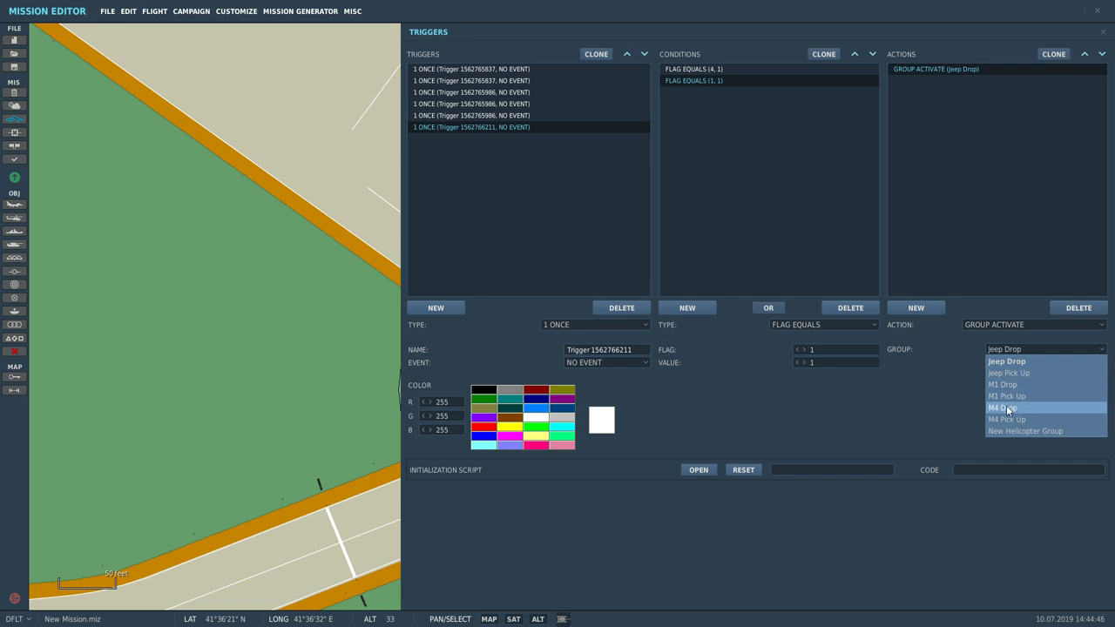
{"action": "left_click", "coordinate": [1003, 407]}
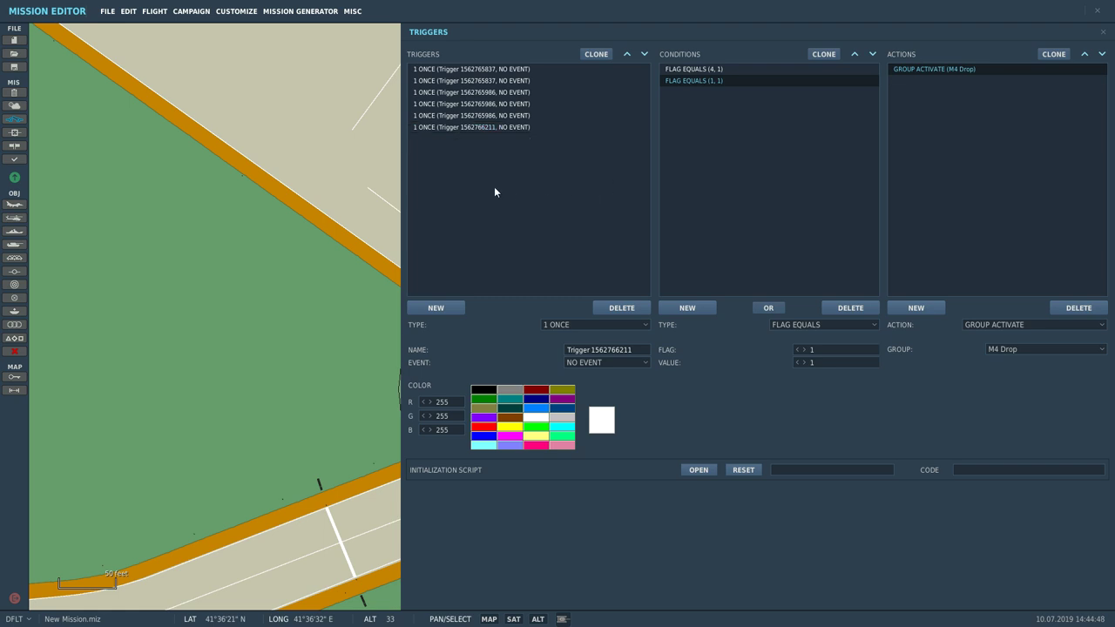
Clone the trigger that activates M4 Drop twice.
{"action": "left_click", "coordinate": [487, 127]}
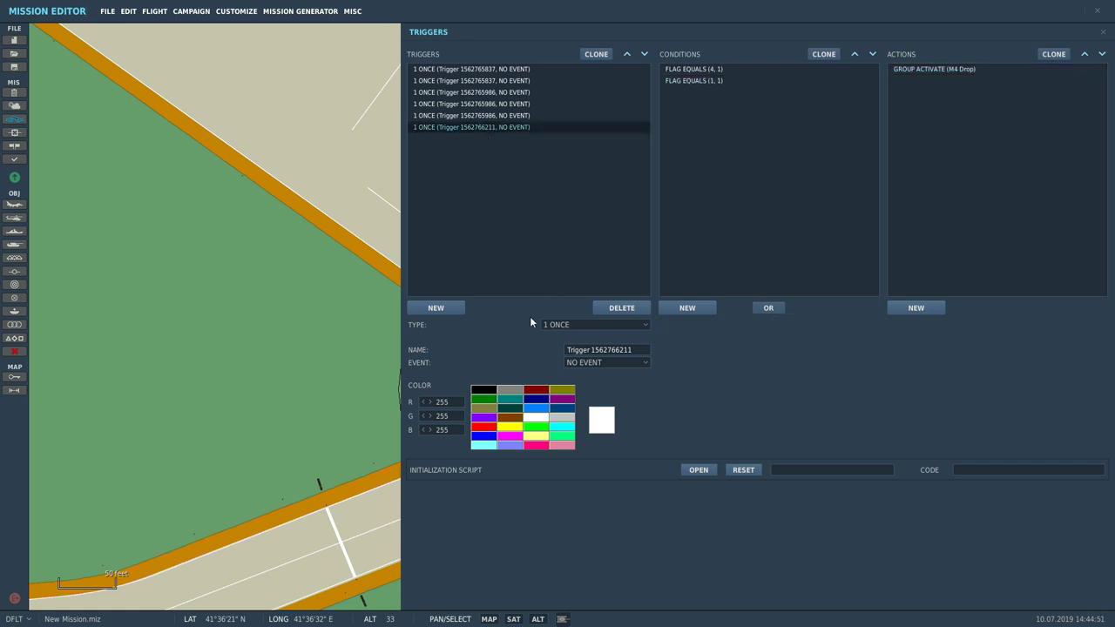
{"action": "left_click", "coordinate": [603, 56]}
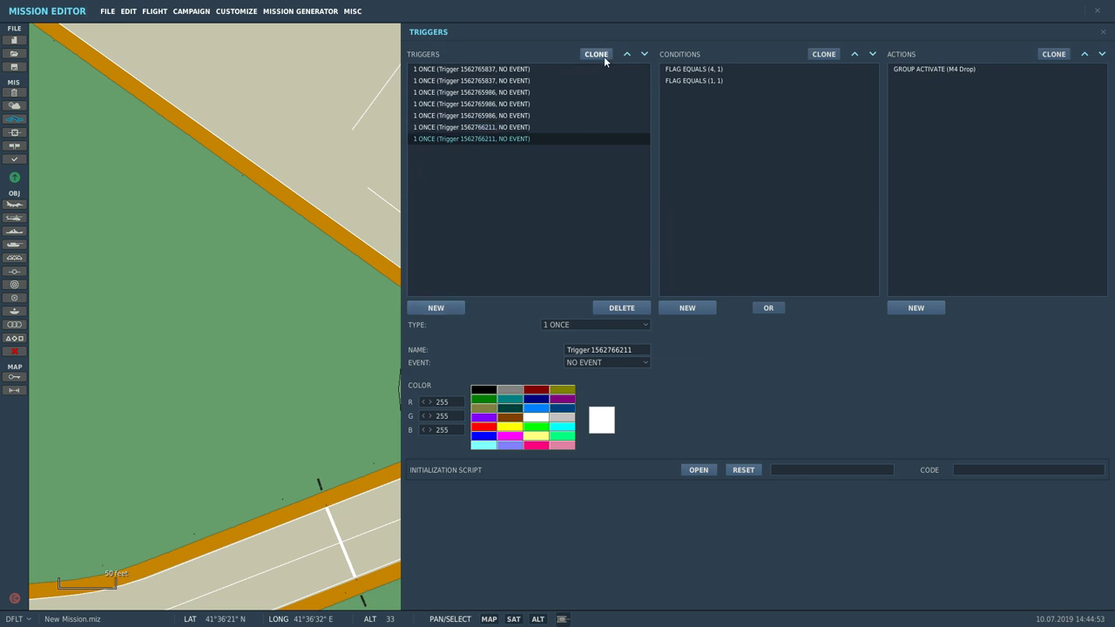
{"action": "left_click", "coordinate": [601, 54]}
Change the first clone's second condition to flag 2 and its Group Activate action to M1 Drop.
{"action": "left_click", "coordinate": [520, 138]}
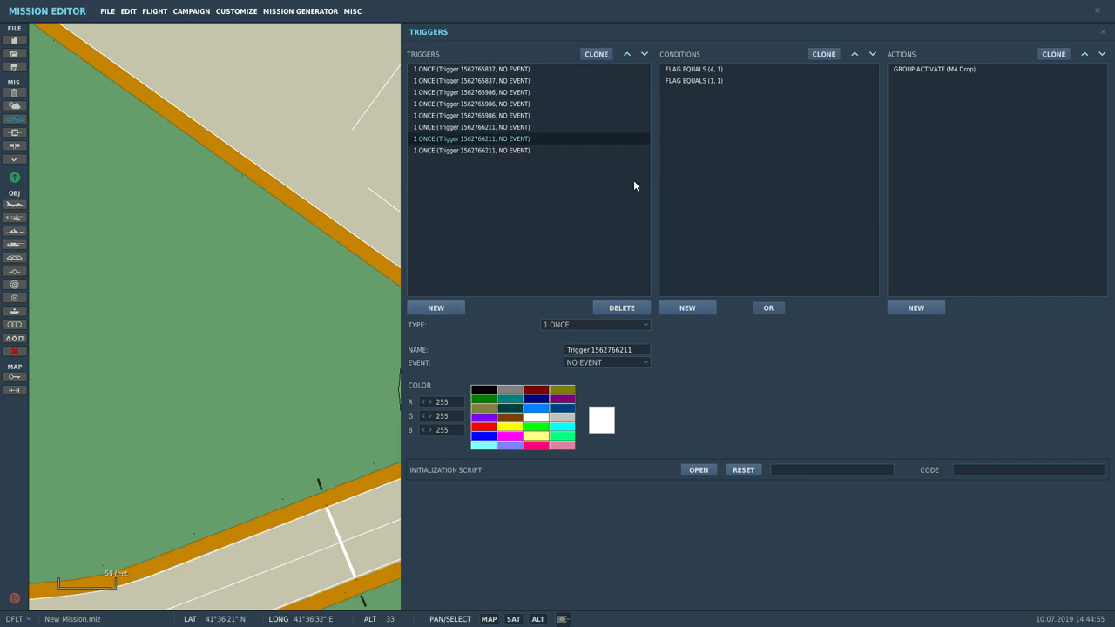
{"action": "left_click", "coordinate": [693, 80]}
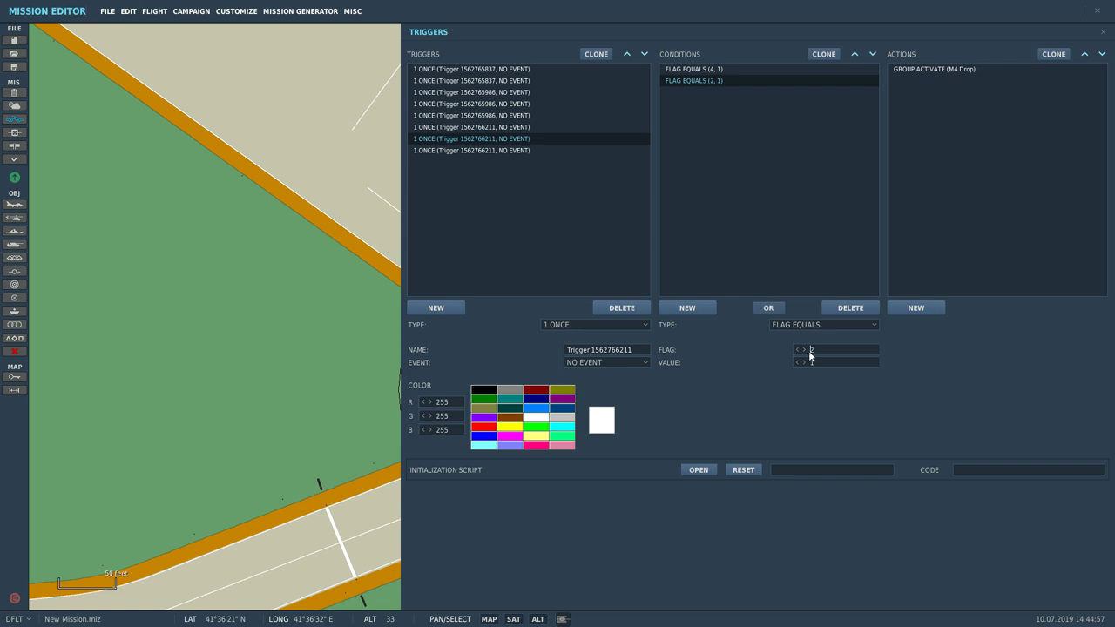
{"action": "left_click", "coordinate": [932, 69]}
{"action": "left_click", "coordinate": [1002, 350]}
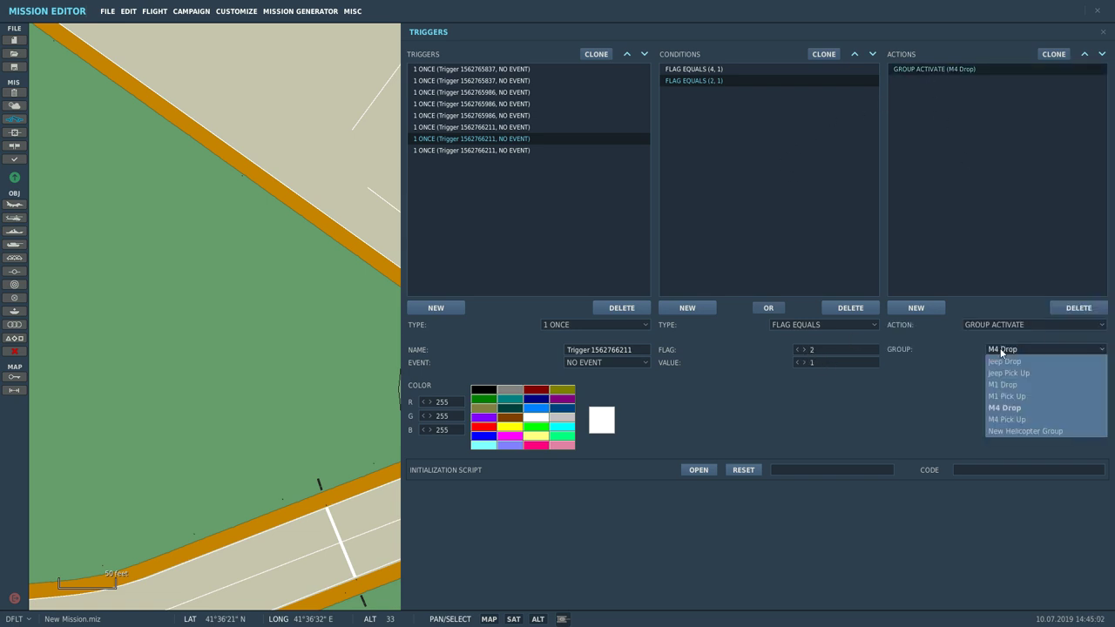
{"action": "left_click", "coordinate": [1005, 386]}
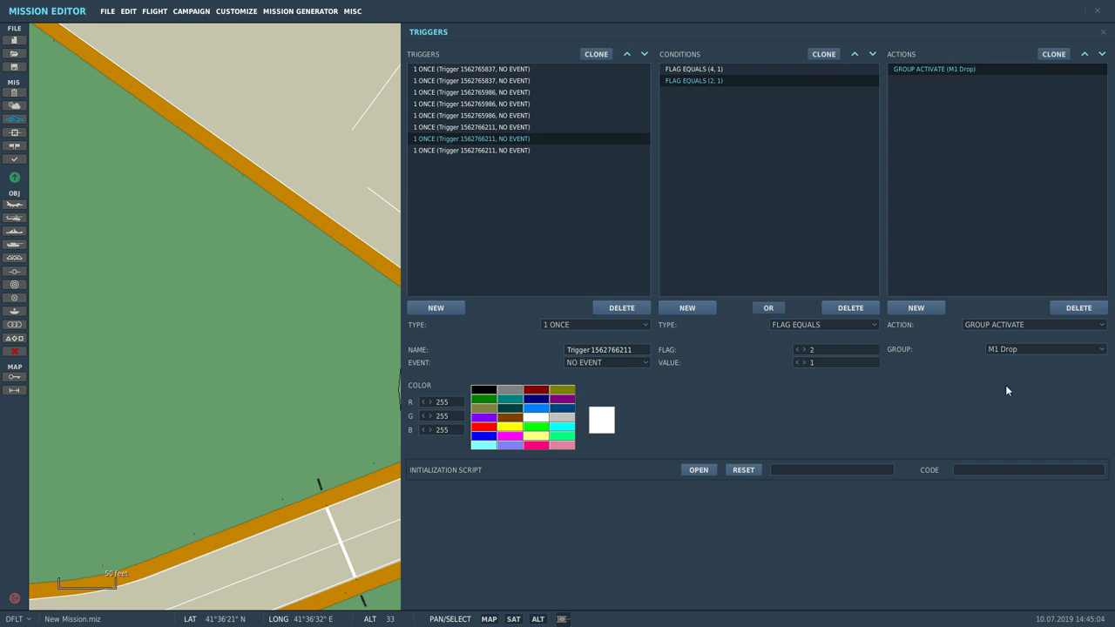
Change the second clone's second condition to flag 3 and its Group Activate action to Jeep Drop.
{"action": "left_click", "coordinate": [513, 152]}
{"action": "left_click", "coordinate": [700, 82]}
{"action": "left_click", "coordinate": [700, 81]}
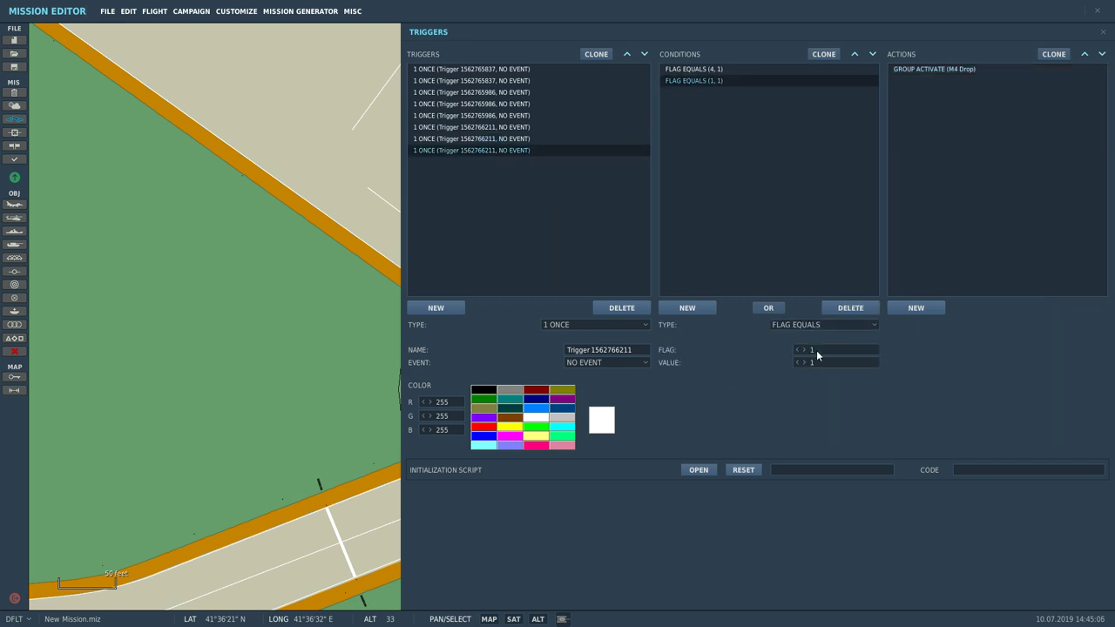
{"action": "left_click", "coordinate": [945, 69]}
{"action": "left_click", "coordinate": [1007, 352]}
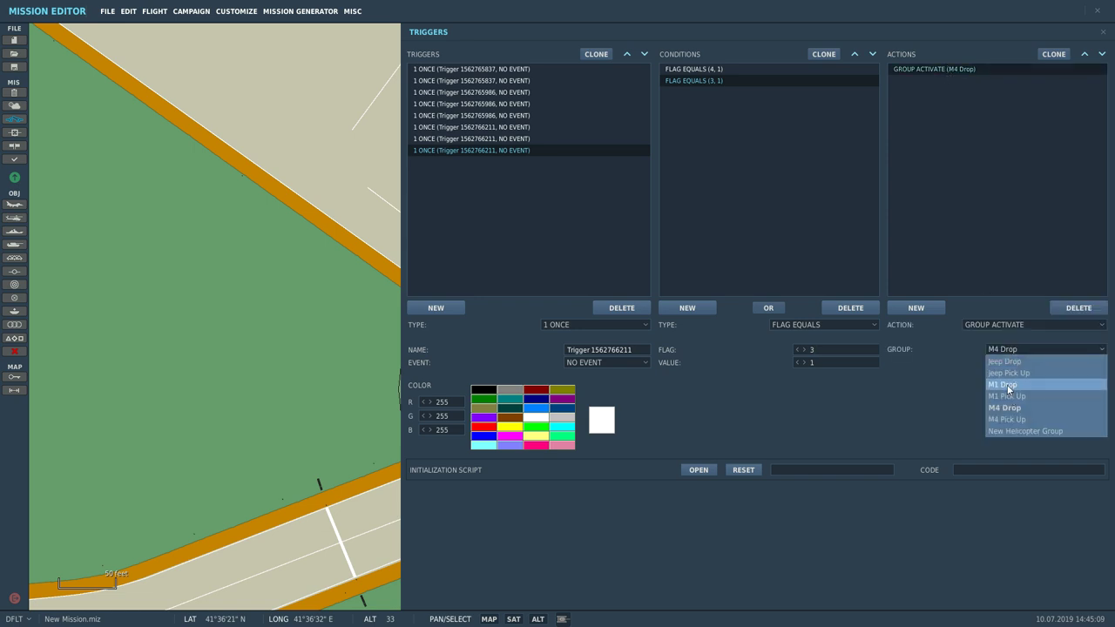
{"action": "left_click", "coordinate": [1002, 361]}
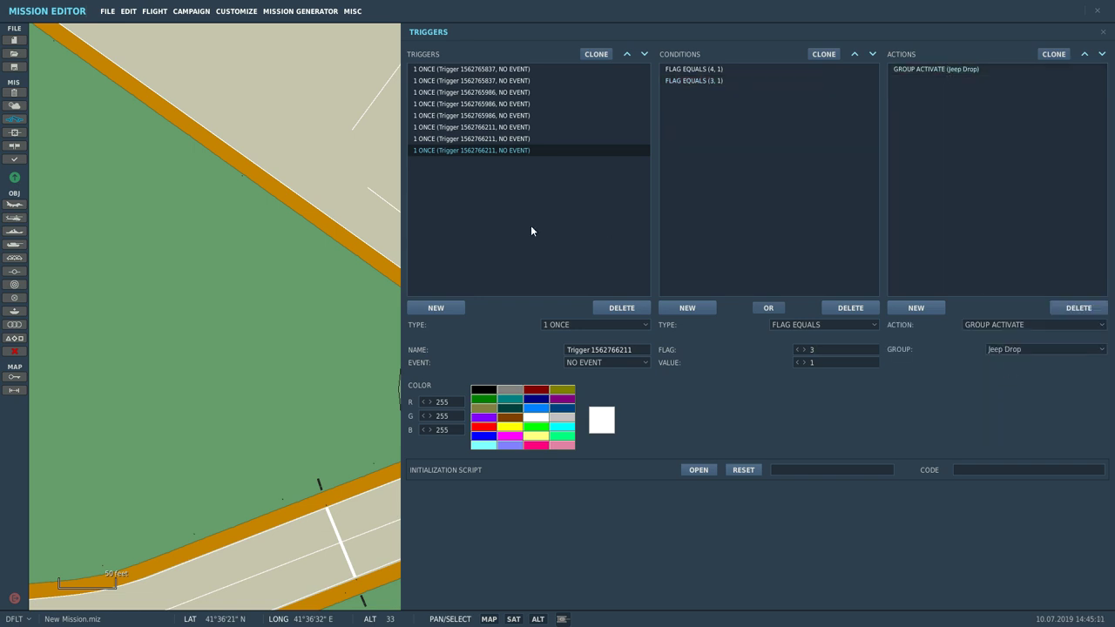
Review the conditions and actions of the radio item, pick-up and drop triggers, and close the trigger editor.
{"action": "left_click", "coordinate": [487, 138]}
{"action": "left_click", "coordinate": [495, 126]}
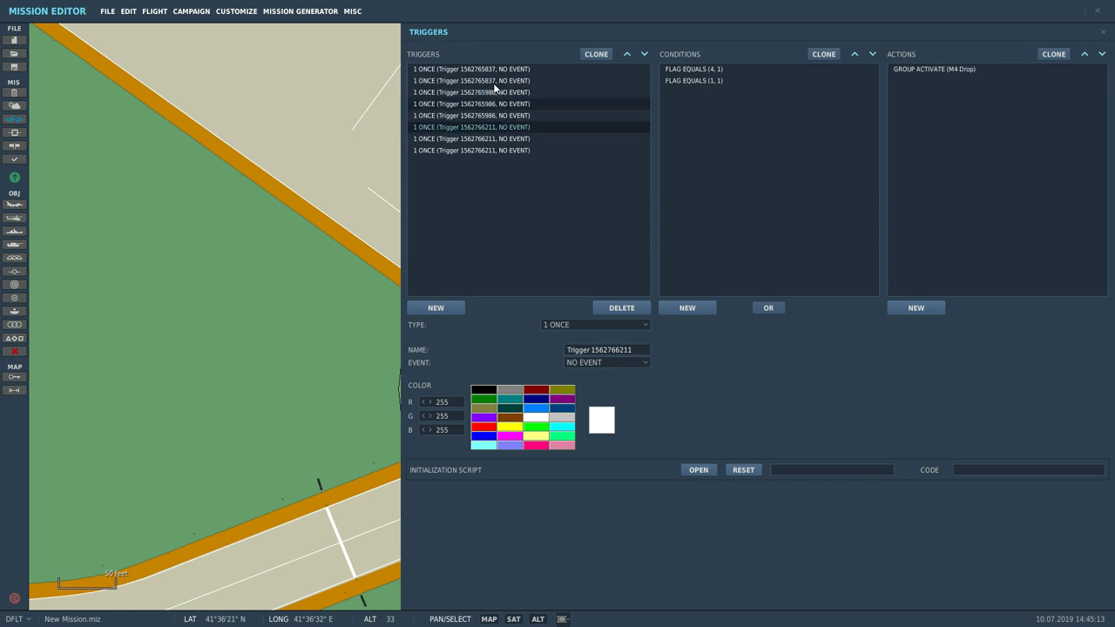
{"action": "left_click", "coordinate": [493, 82]}
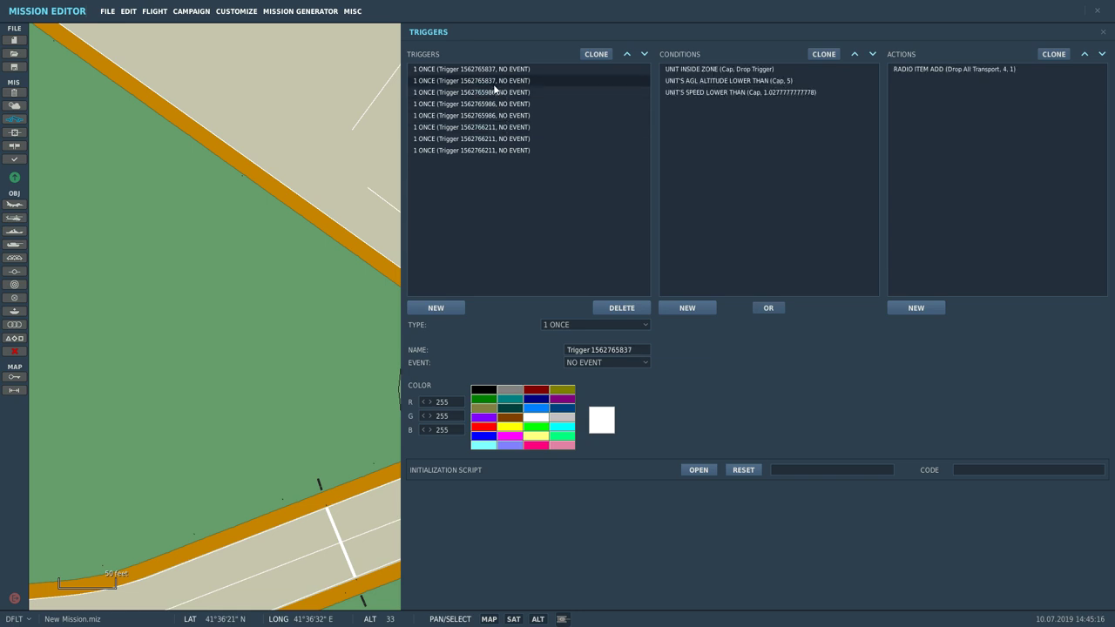
{"action": "left_click", "coordinate": [493, 115]}
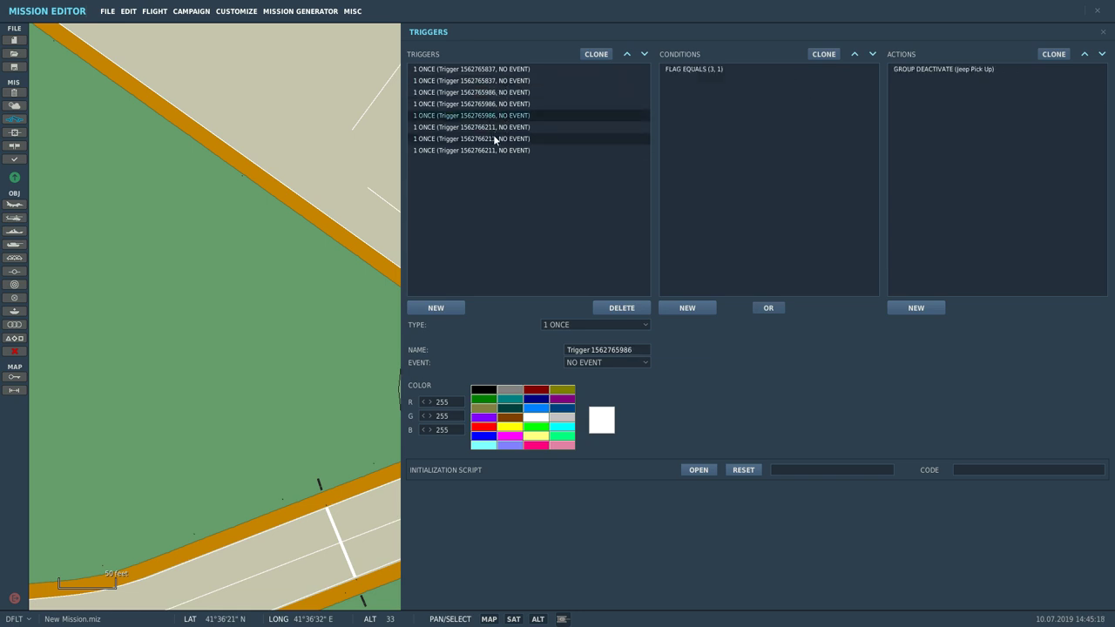
{"action": "left_click", "coordinate": [491, 151]}
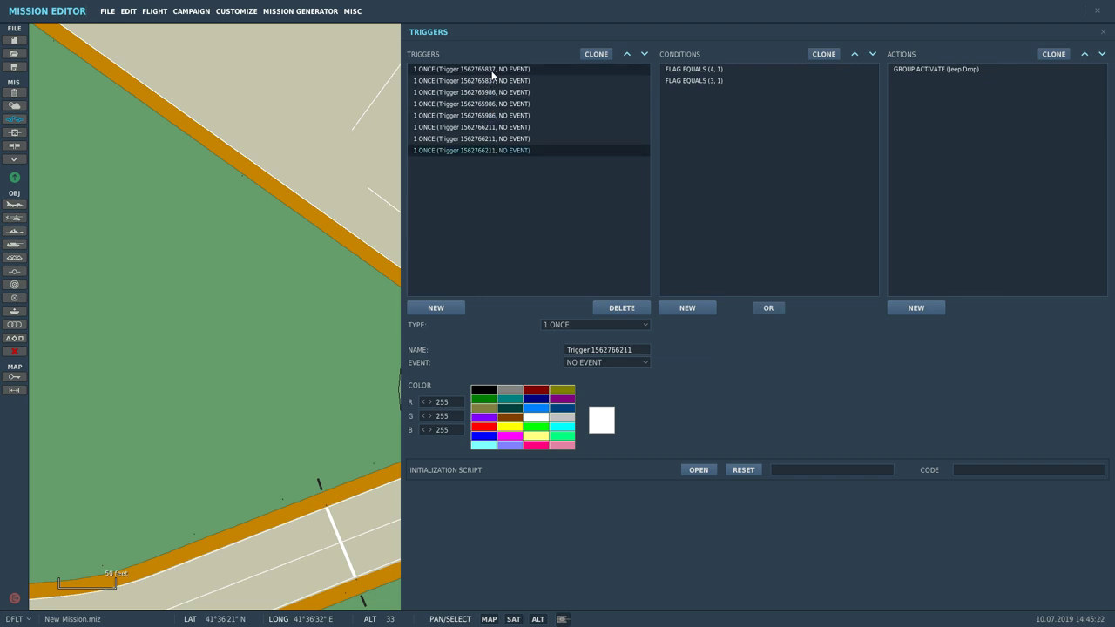
{"action": "left_click", "coordinate": [1103, 33]}
Place a new trigger zone beside the Pick Up Trigger zone and set its radius to 843 feet.
{"action": "scroll", "coordinate": [672, 396], "scroll_direction": "down", "scroll_amount": 6}
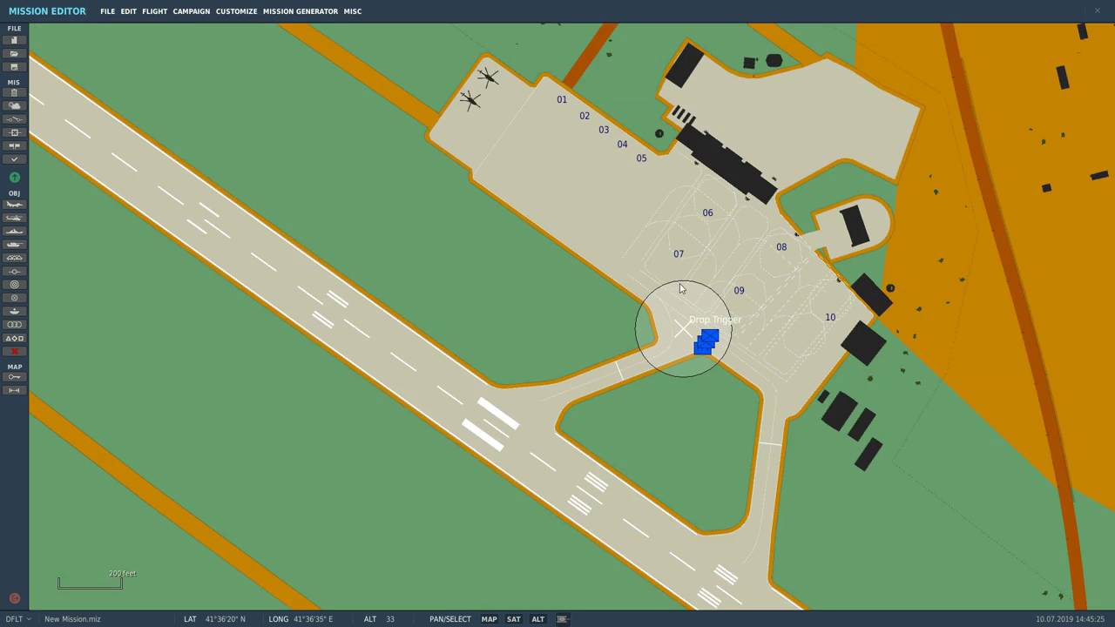
{"action": "scroll", "coordinate": [357, 120], "scroll_direction": "up", "scroll_amount": 4}
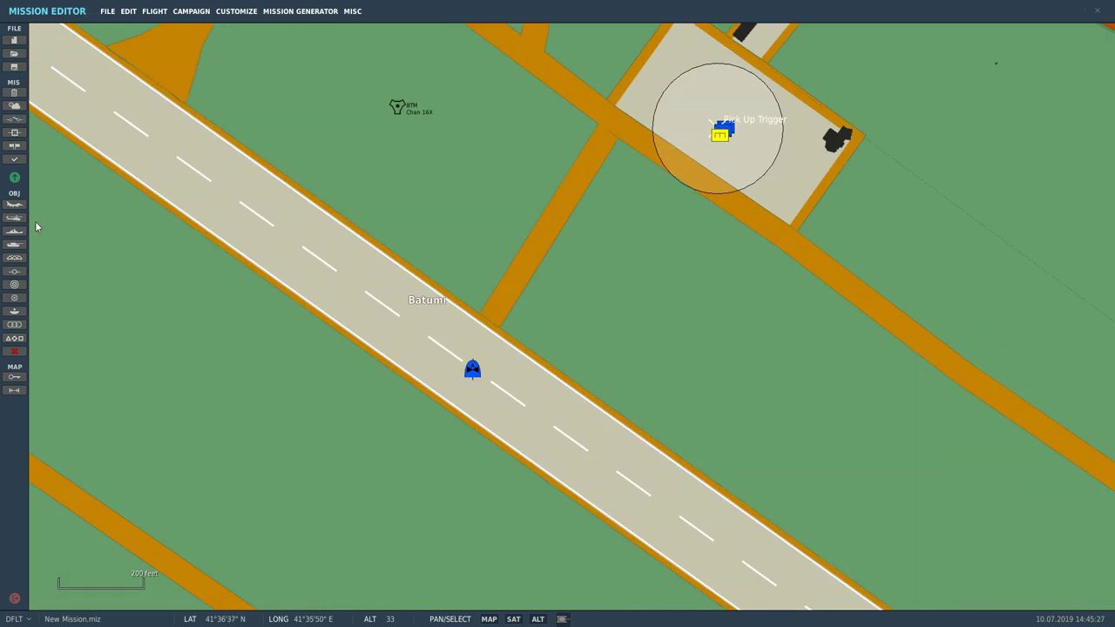
{"action": "left_click", "coordinate": [17, 299]}
{"action": "left_click", "coordinate": [694, 146]}
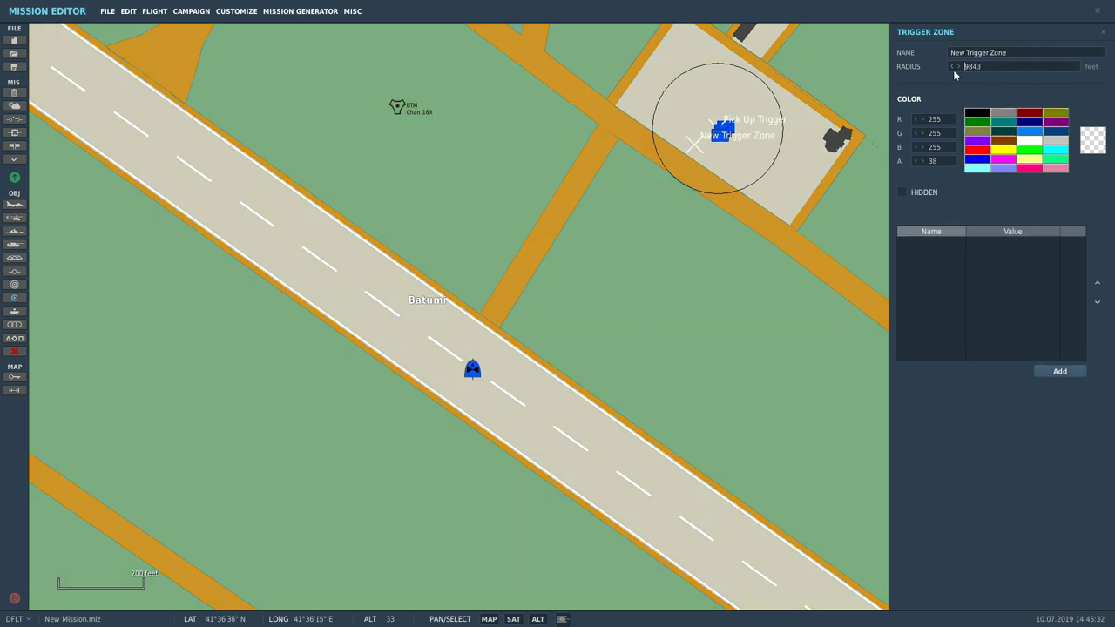
{"action": "key", "text": "Delete"}
{"action": "scroll", "coordinate": [582, 232], "scroll_direction": "down", "scroll_amount": 2}
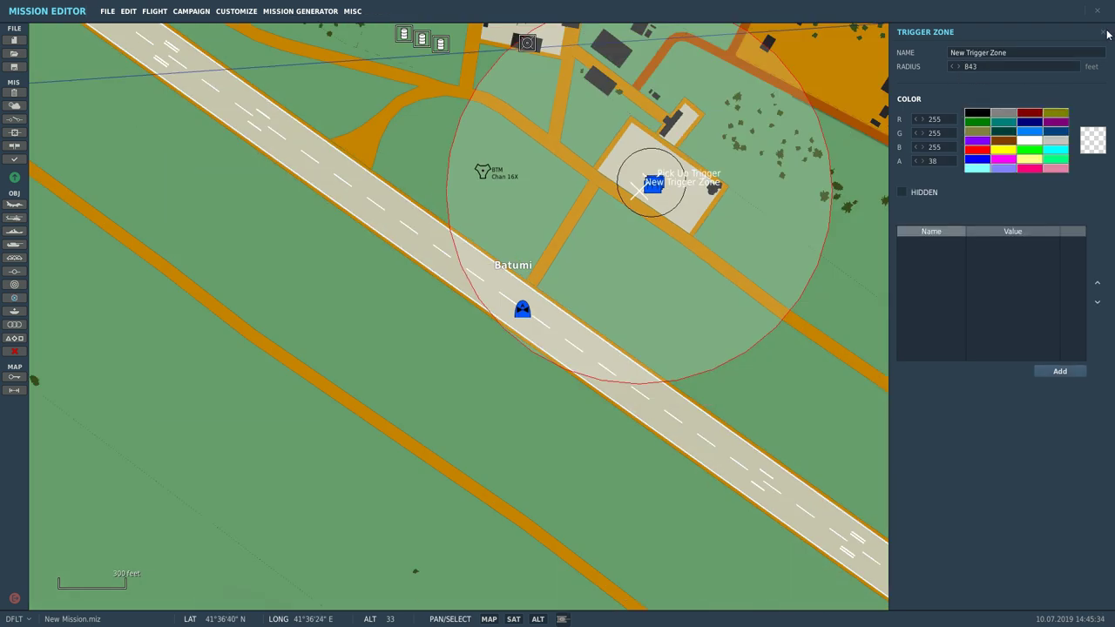
Move the new trigger zone's centre onto the pick-up pad and rename the zone smoke.
{"action": "left_click", "coordinate": [1101, 33]}
{"action": "left_click_drag", "start_coordinate": [640, 197], "coordinate": [672, 167]}
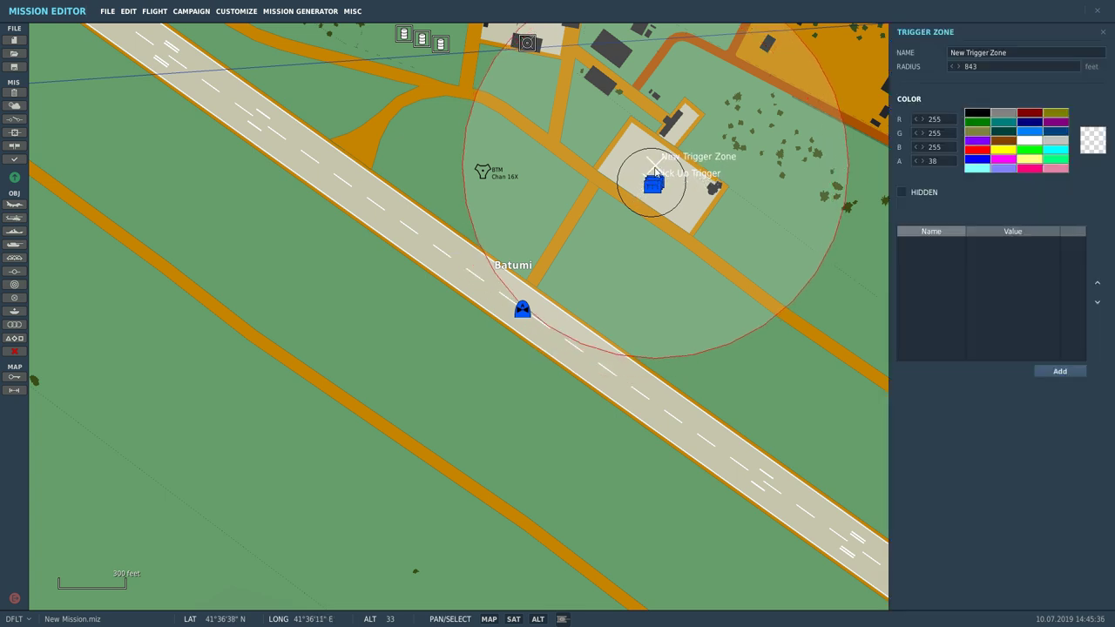
{"action": "type", "text": "smoke"}
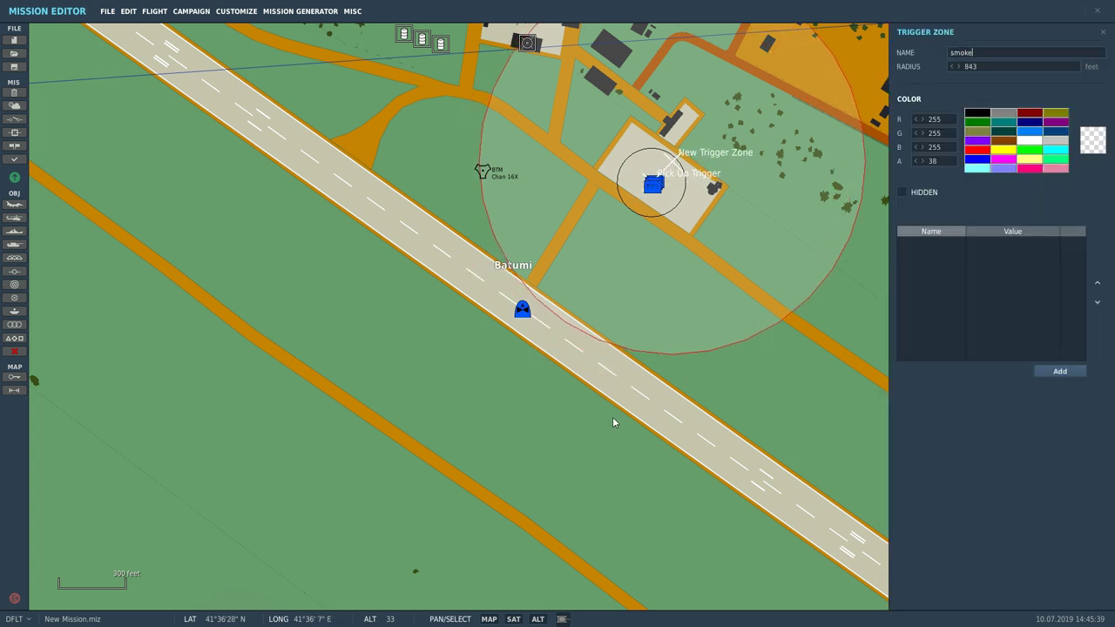
{"action": "left_click", "coordinate": [614, 423]}
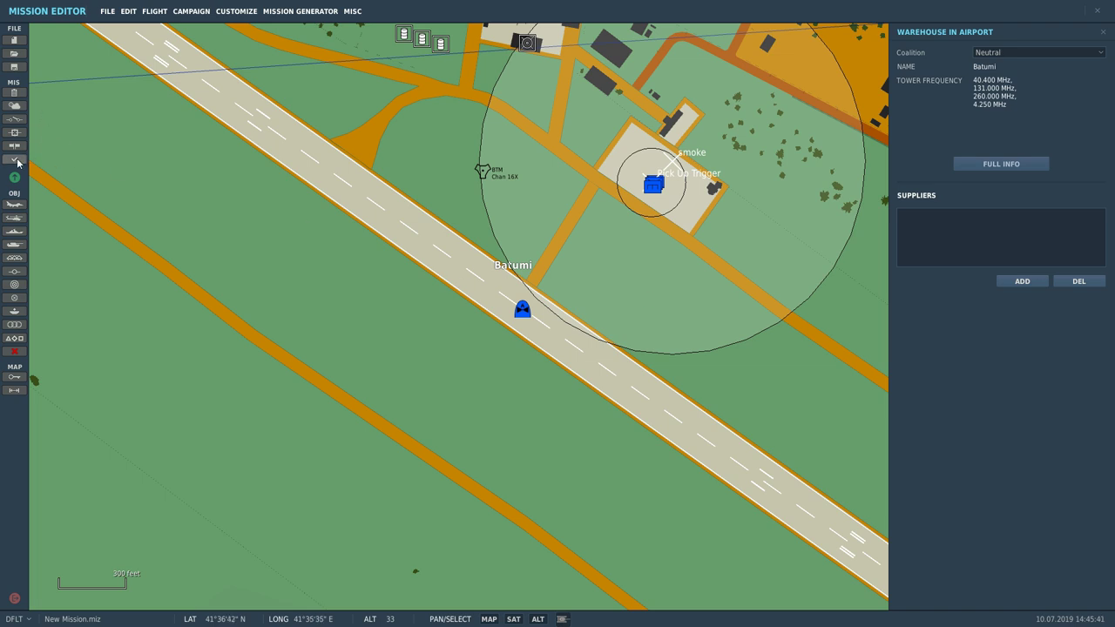
Create another once-type trigger and give it a Unit Inside Zone condition.
{"action": "left_click", "coordinate": [14, 120]}
{"action": "left_click", "coordinate": [442, 307]}
{"action": "left_click", "coordinate": [707, 311]}
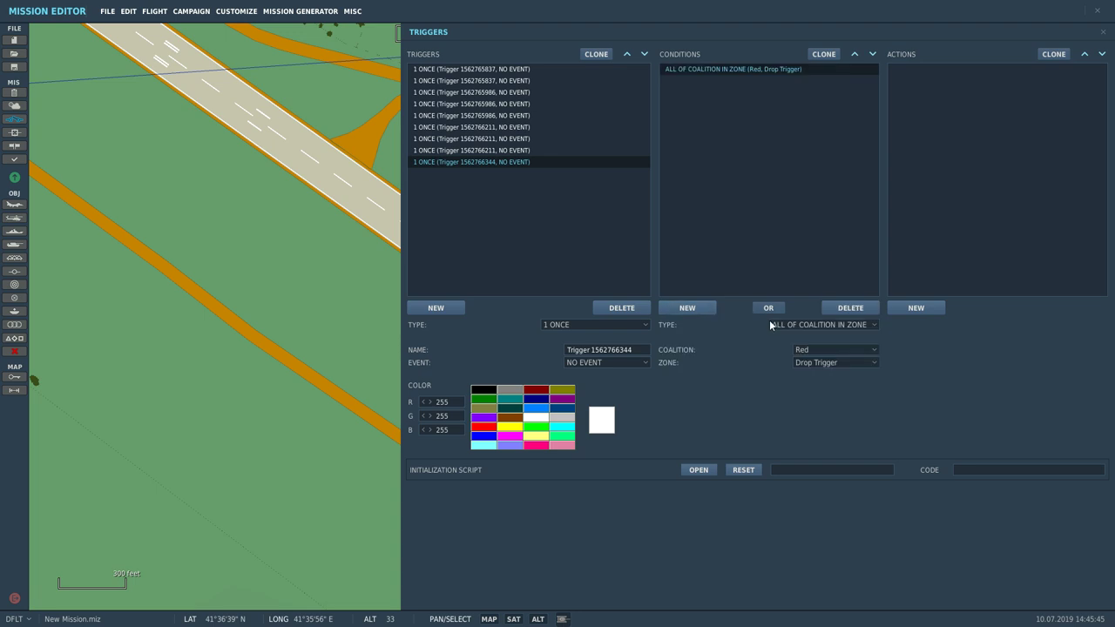
{"action": "left_click", "coordinate": [779, 324]}
{"action": "scroll", "coordinate": [803, 368], "scroll_direction": "down", "scroll_amount": 10}
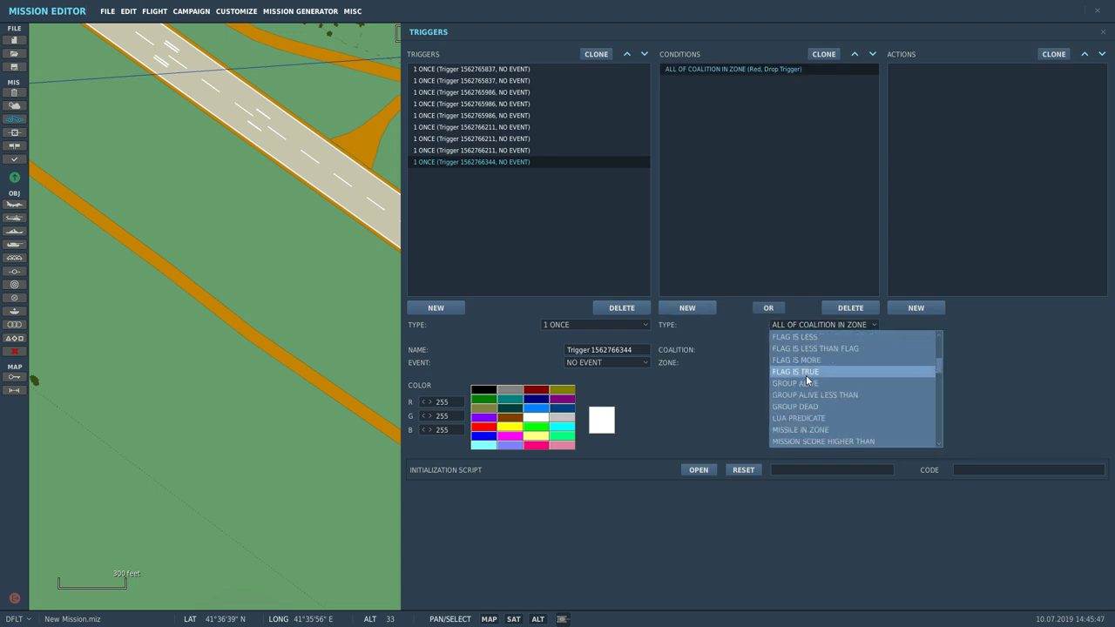
{"action": "scroll", "coordinate": [805, 401], "scroll_direction": "down", "scroll_amount": 3}
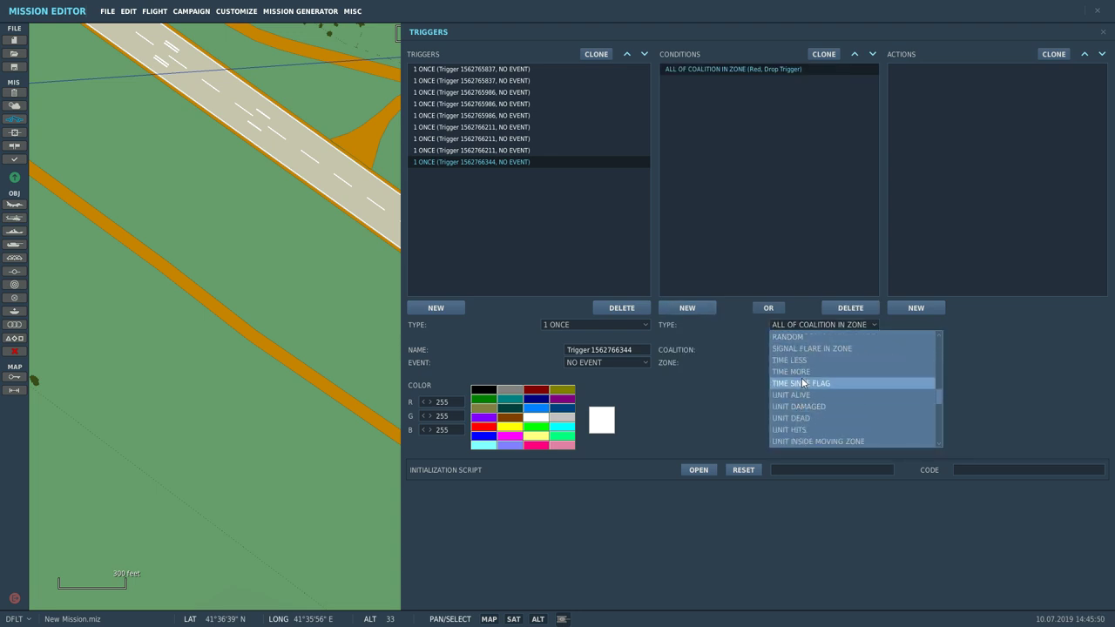
{"action": "left_click", "coordinate": [804, 419]}
Set the Unit Inside Zone condition to unit Cap and zone smoke.
{"action": "left_click", "coordinate": [802, 350]}
{"action": "left_click", "coordinate": [801, 357]}
{"action": "left_click", "coordinate": [814, 363]}
{"action": "left_click", "coordinate": [808, 398]}
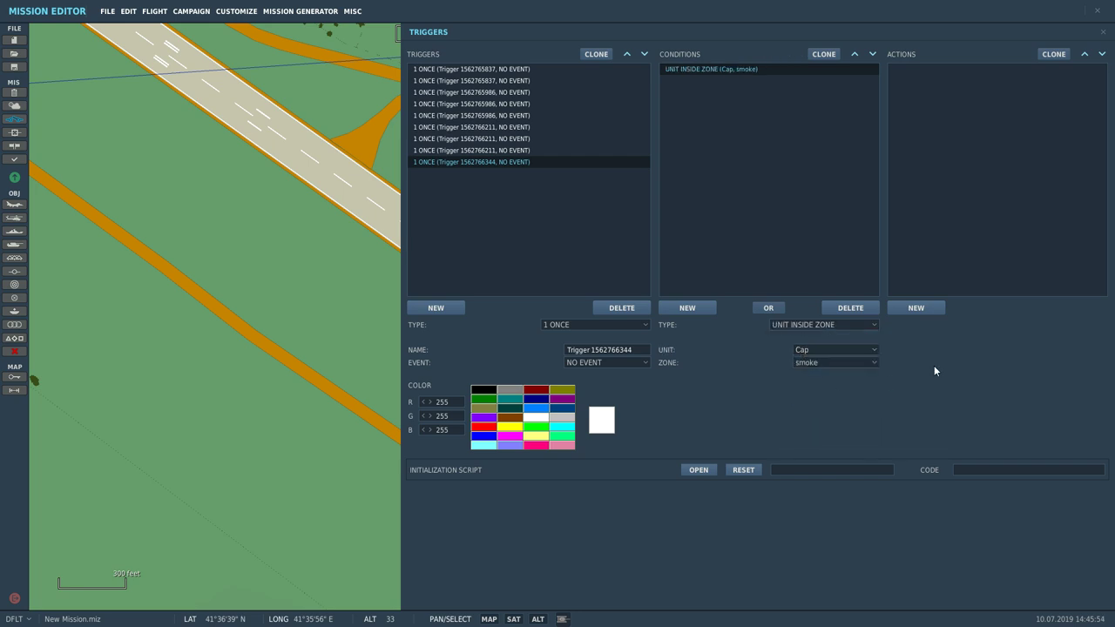
Add a Smoke Marker action to the smoke zone trigger.
{"action": "left_click", "coordinate": [916, 308]}
{"action": "left_click", "coordinate": [991, 326]}
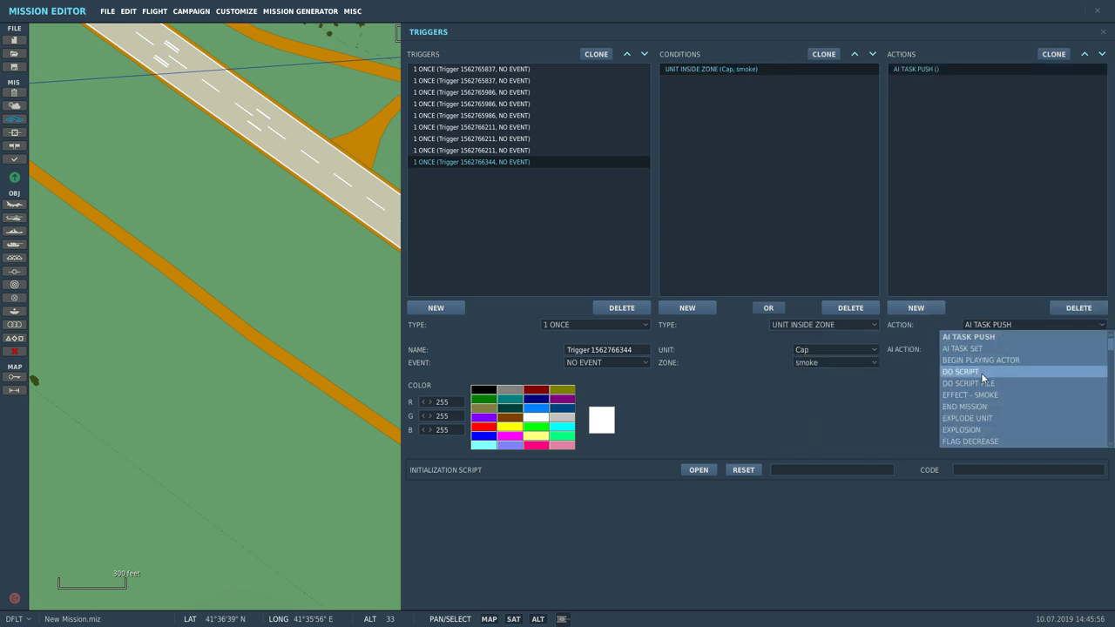
{"action": "scroll", "coordinate": [963, 397], "scroll_direction": "down", "scroll_amount": 1}
{"action": "scroll", "coordinate": [972, 396], "scroll_direction": "down", "scroll_amount": 12}
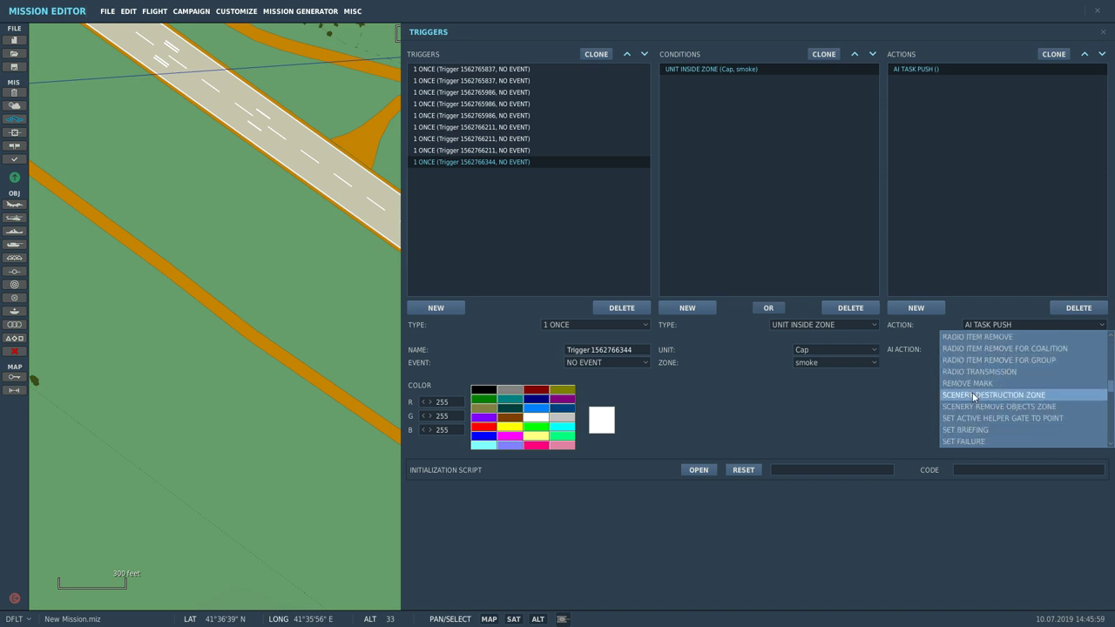
{"action": "scroll", "coordinate": [973, 397], "scroll_direction": "down", "scroll_amount": 2}
{"action": "scroll", "coordinate": [973, 397], "scroll_direction": "down", "scroll_amount": 2}
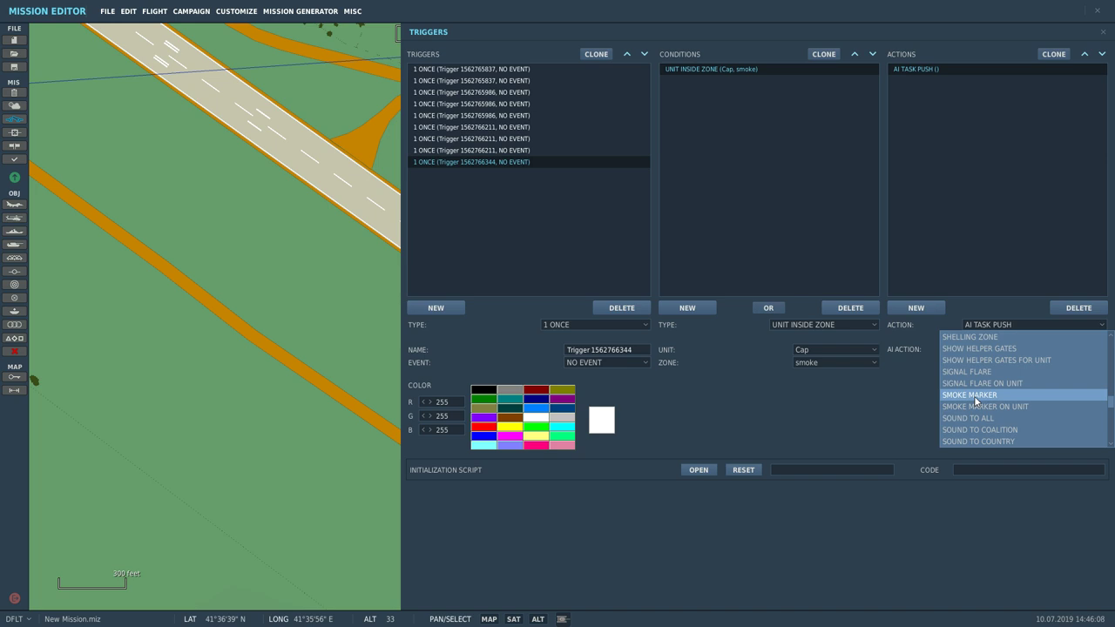
{"action": "left_click", "coordinate": [974, 397]}
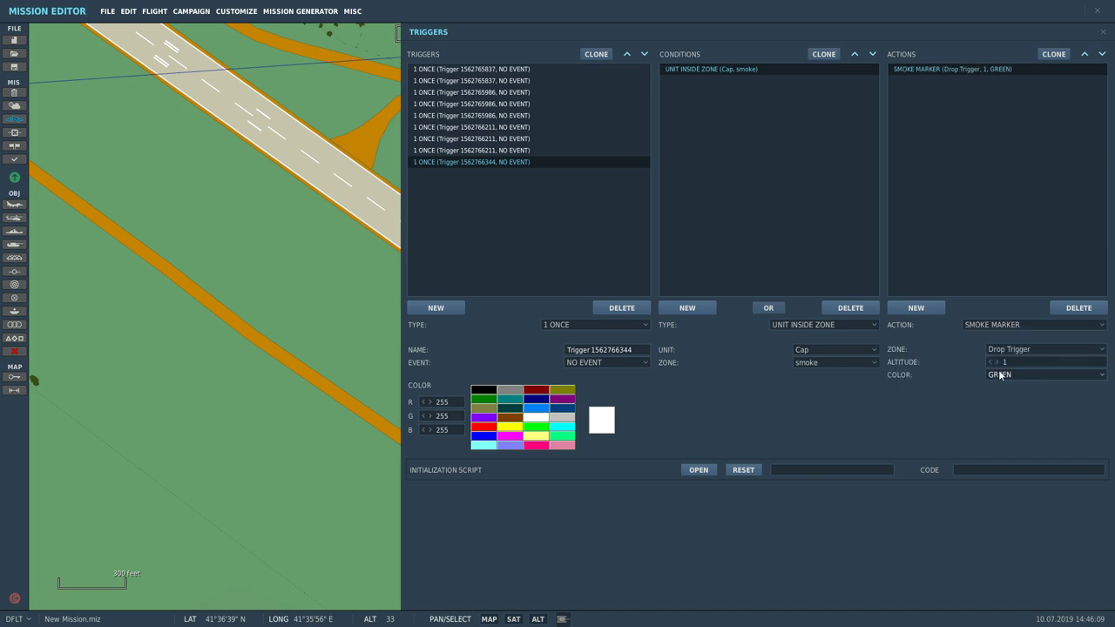
Set the smoke marker's zone to Pick Up Trigger and its color to red.
{"action": "left_click", "coordinate": [1009, 354]}
{"action": "left_click", "coordinate": [1006, 373]}
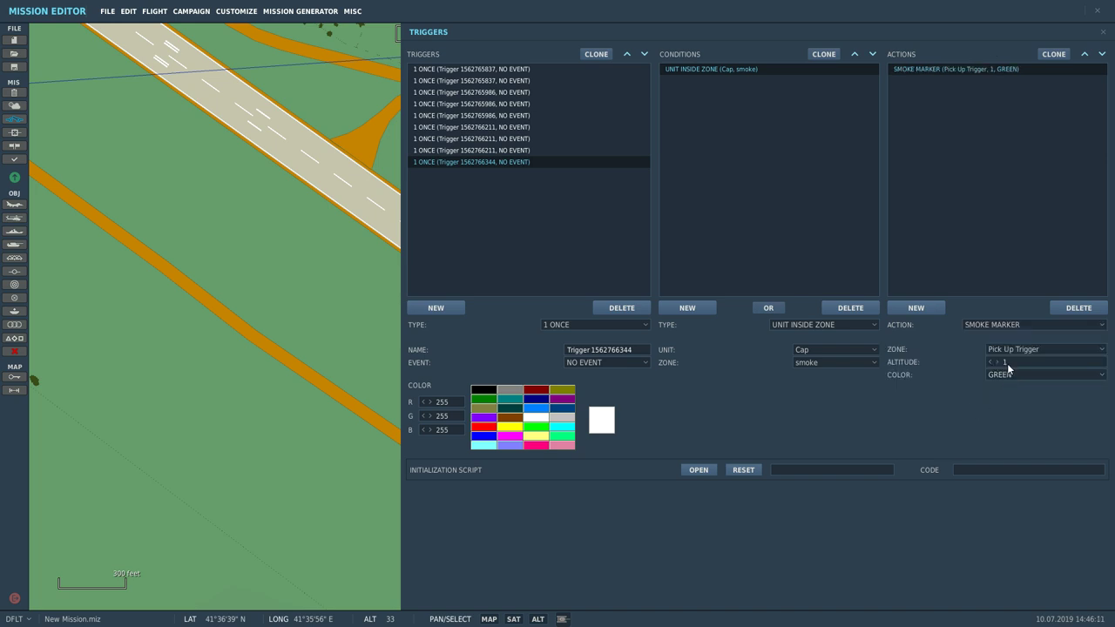
{"action": "left_click", "coordinate": [999, 378]}
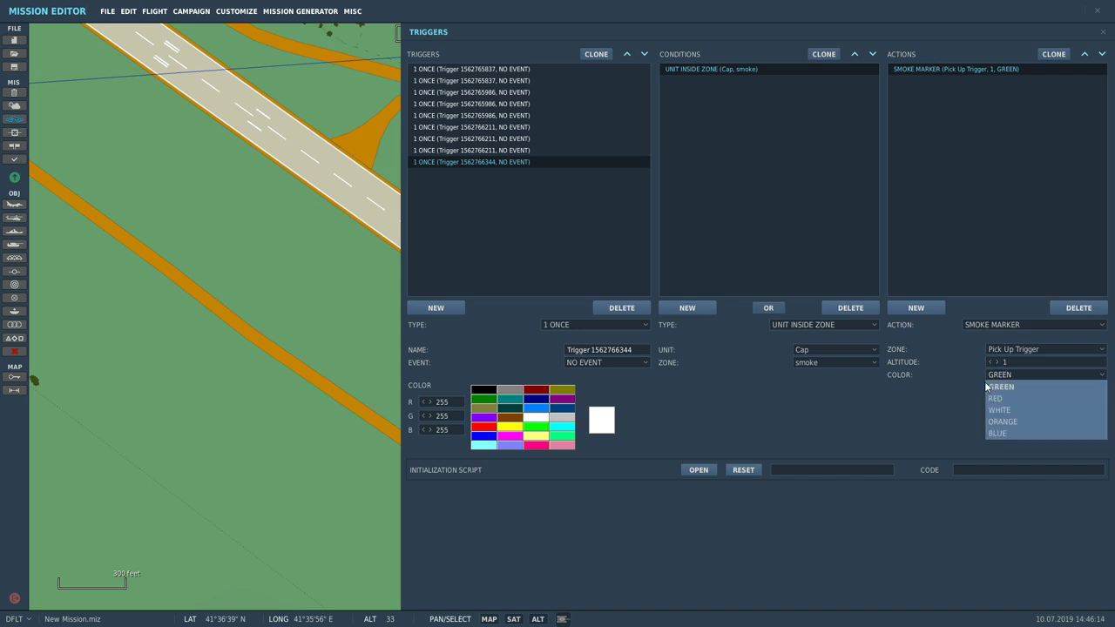
{"action": "left_click", "coordinate": [999, 399]}
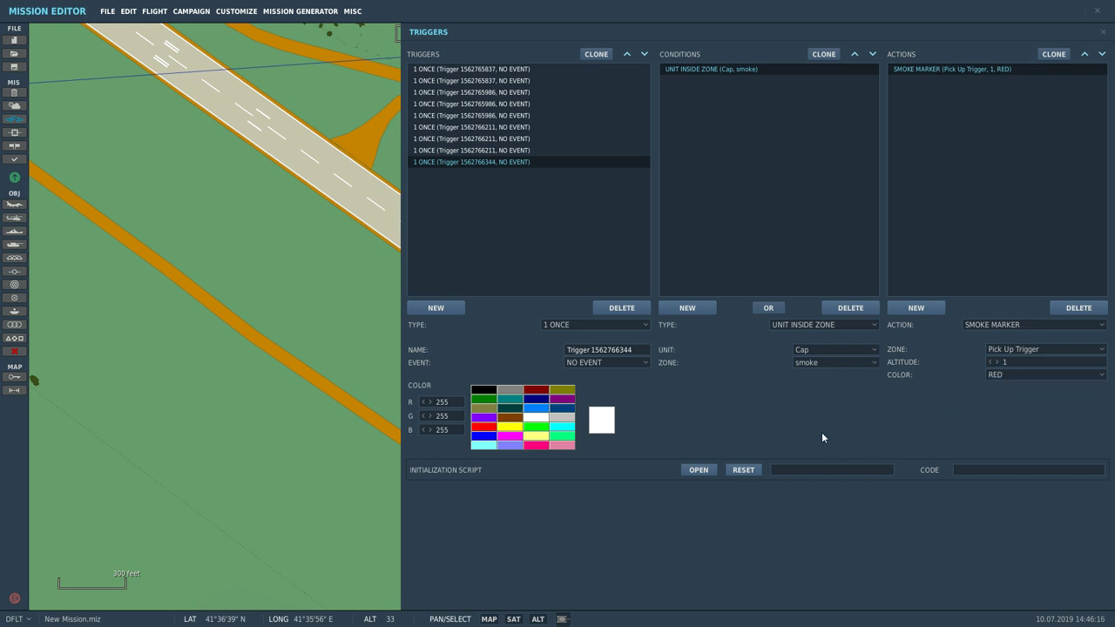
Add a Message to All action with the text "LAND AT RED SMOKE! PLEASE" to the smoke zone trigger and close the trigger editor.
{"action": "left_click", "coordinate": [925, 310]}
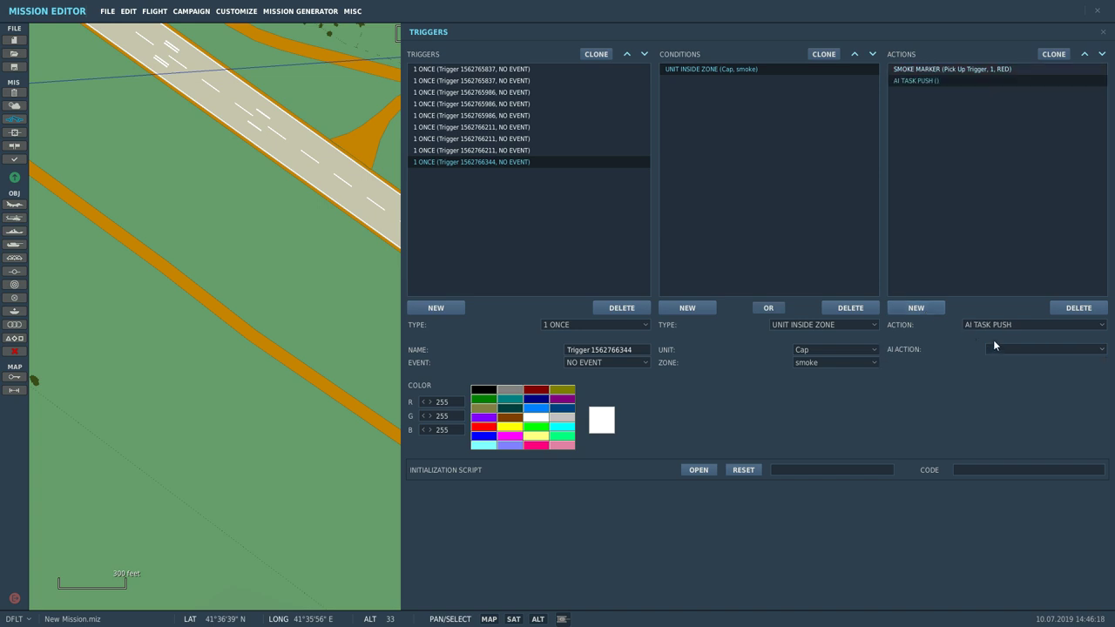
{"action": "left_click", "coordinate": [993, 341]}
{"action": "scroll", "coordinate": [974, 386], "scroll_direction": "down", "scroll_amount": 2}
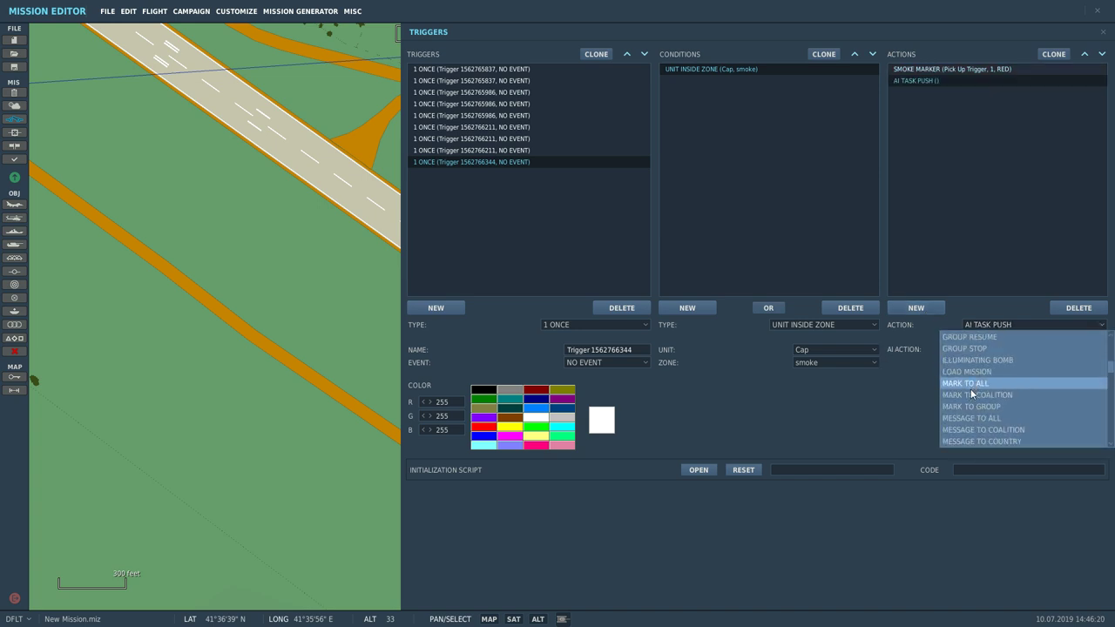
{"action": "left_click", "coordinate": [966, 416]}
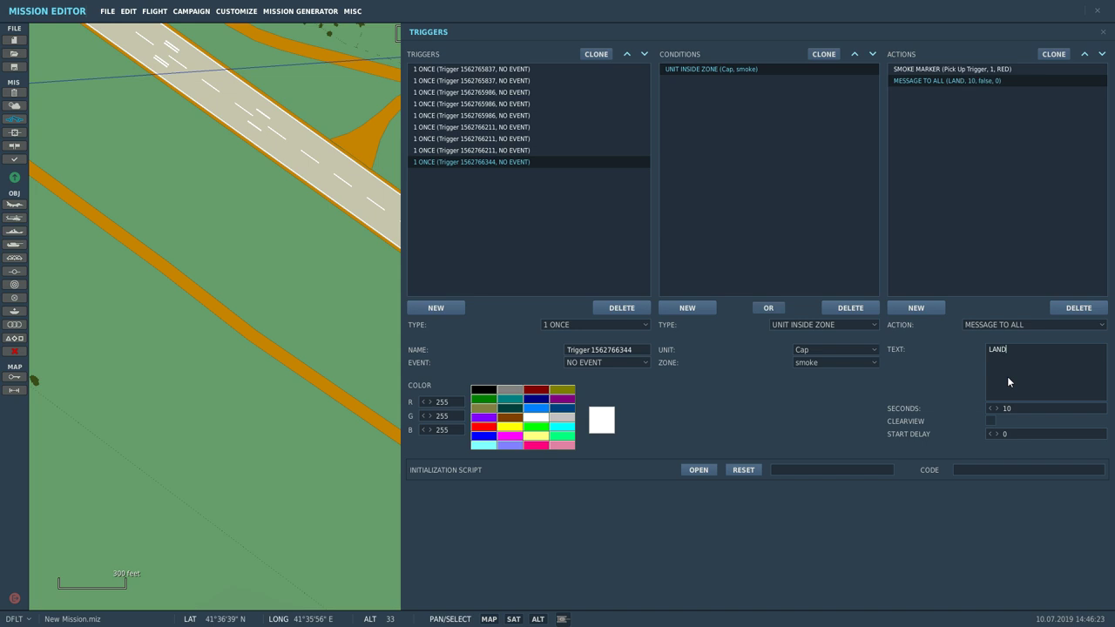
{"action": "type", "text": "D SMOKE!"}
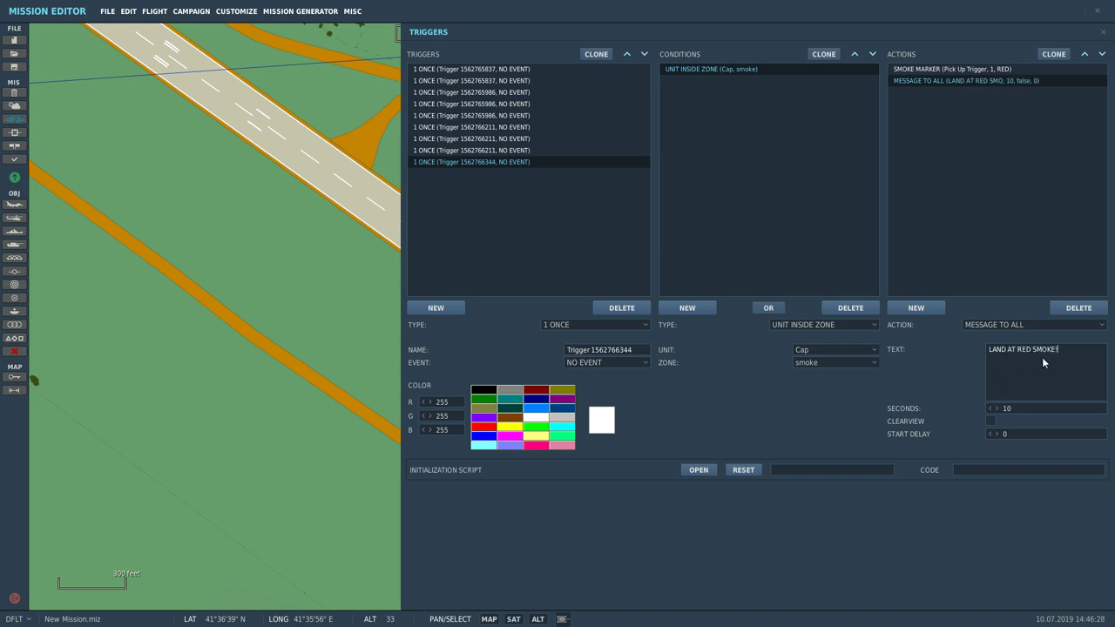
{"action": "type", "text": "PLEASE"}
{"action": "left_click", "coordinate": [1103, 34]}
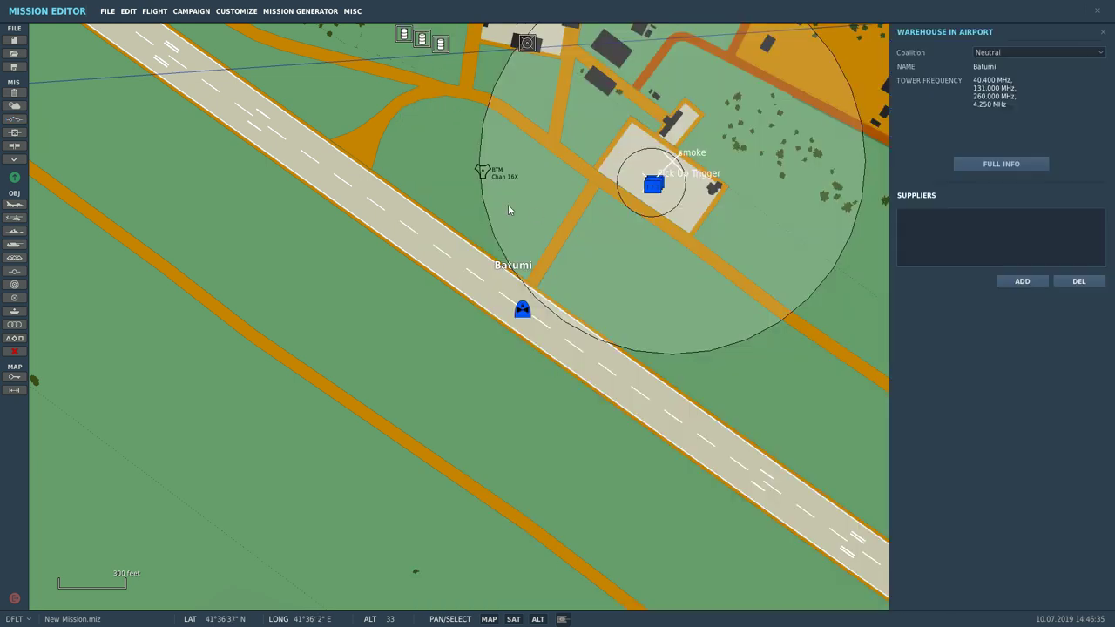
Close the airport warehouse details and save the mission as Transport 1.
{"action": "left_click", "coordinate": [1104, 31]}
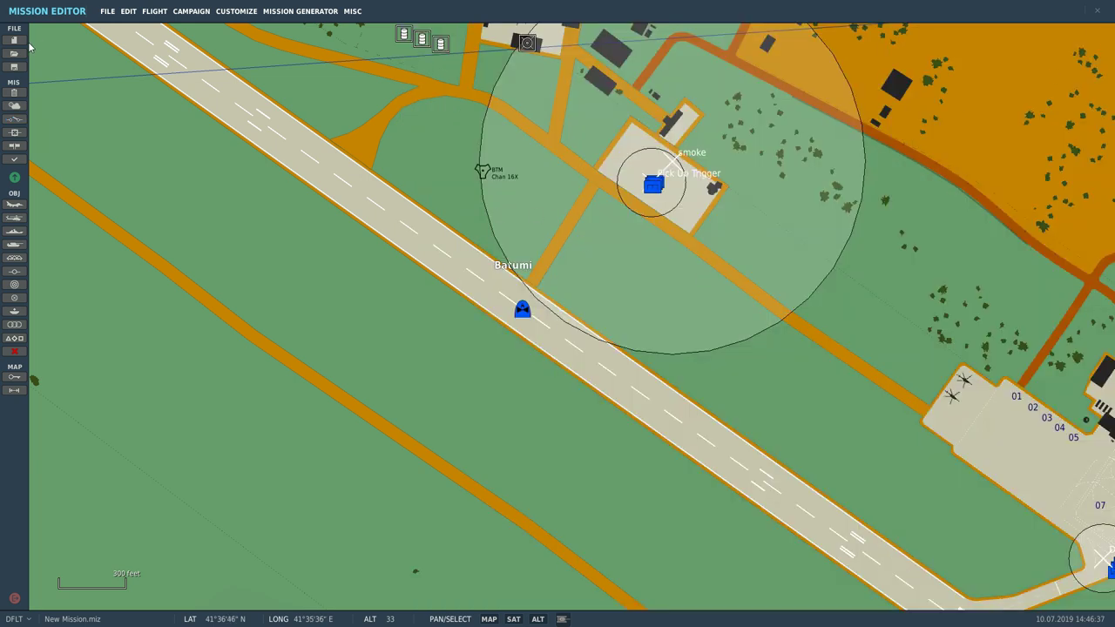
{"action": "left_click", "coordinate": [105, 12]}
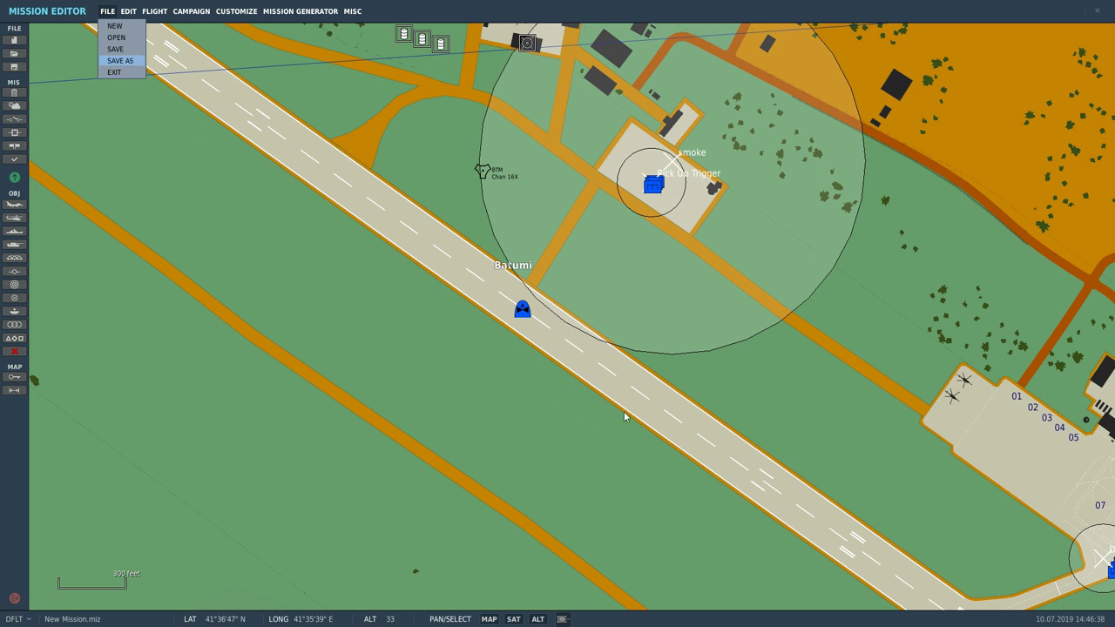
{"action": "key", "text": "ctrl+s"}
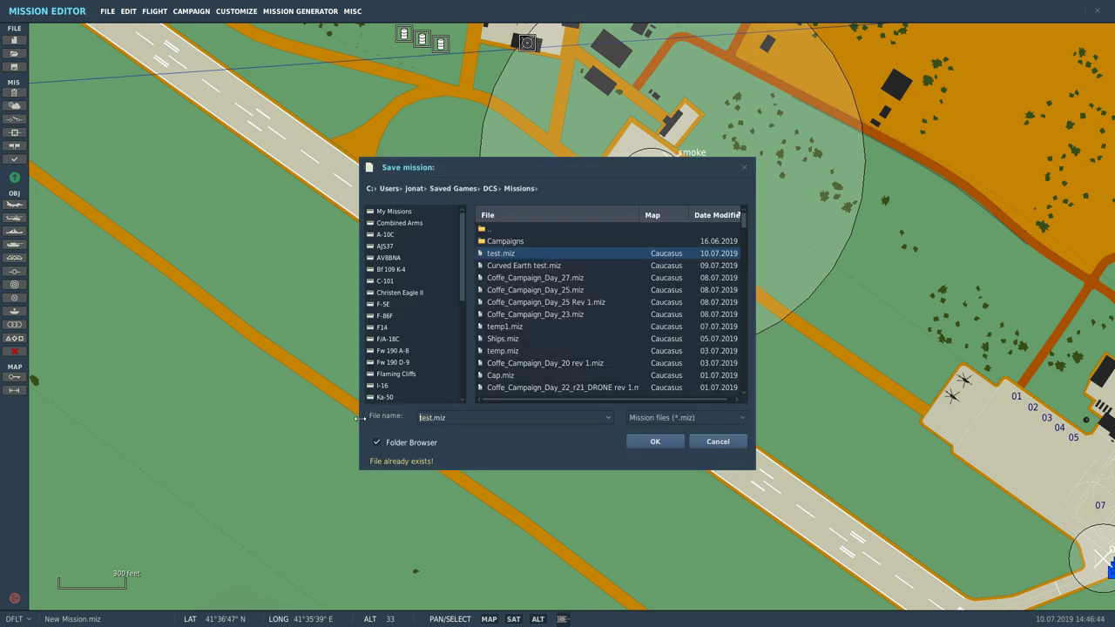
{"action": "type", "text": "Transport 1"}
{"action": "key", "text": "Return"}
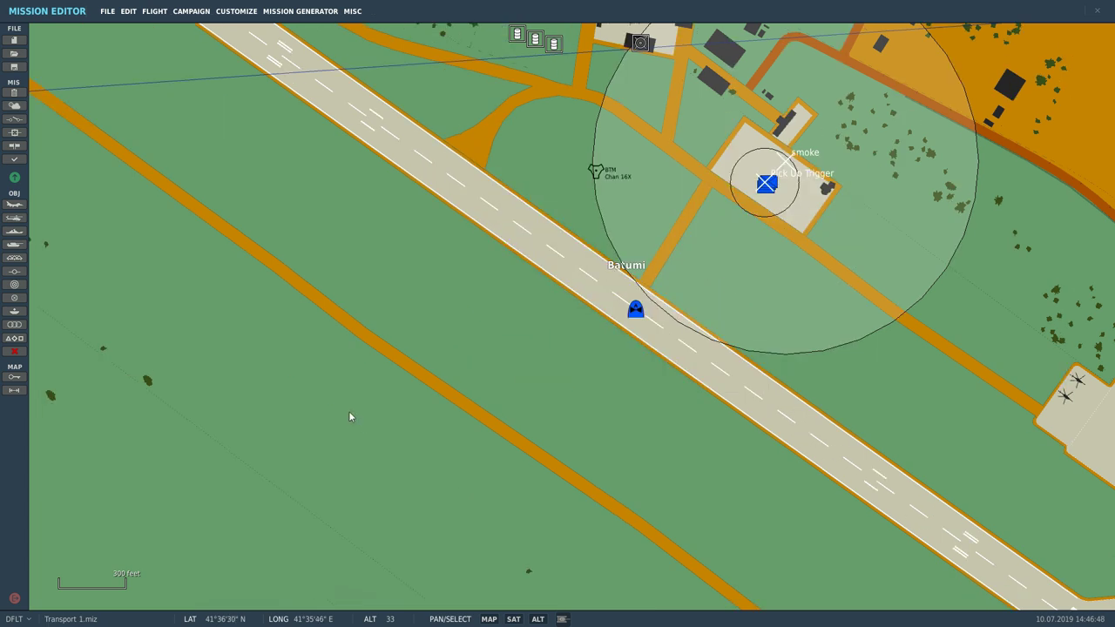
Launch the mission for a test flight as the UH-1H pilot and start flying from the briefing.
{"action": "left_click", "coordinate": [14, 177]}
{"action": "left_click", "coordinate": [909, 526]}
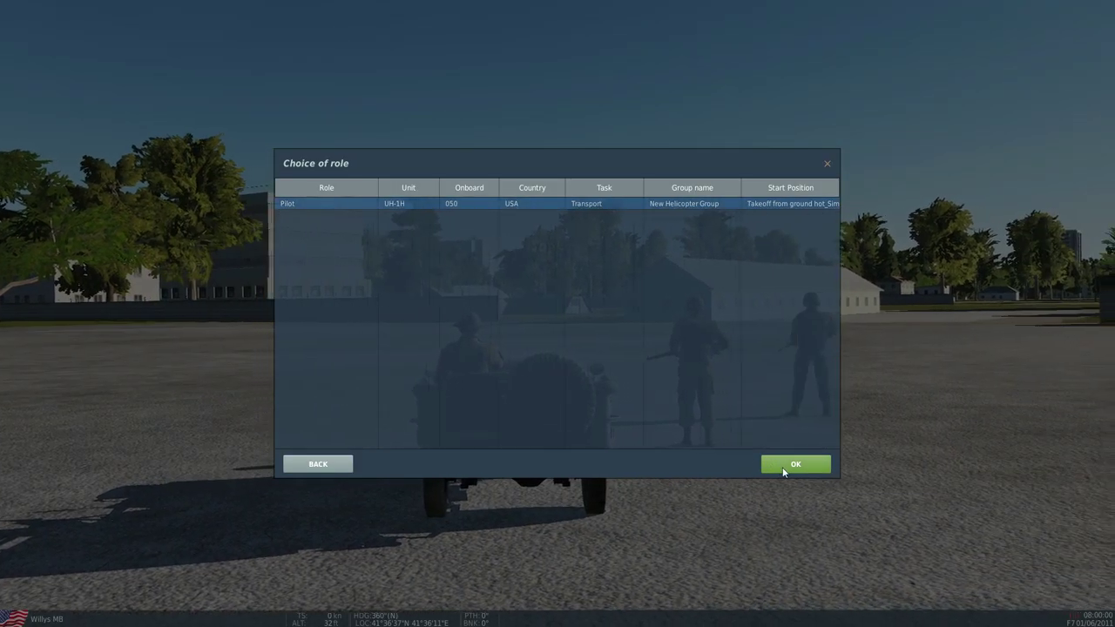
{"action": "left_click", "coordinate": [786, 462]}
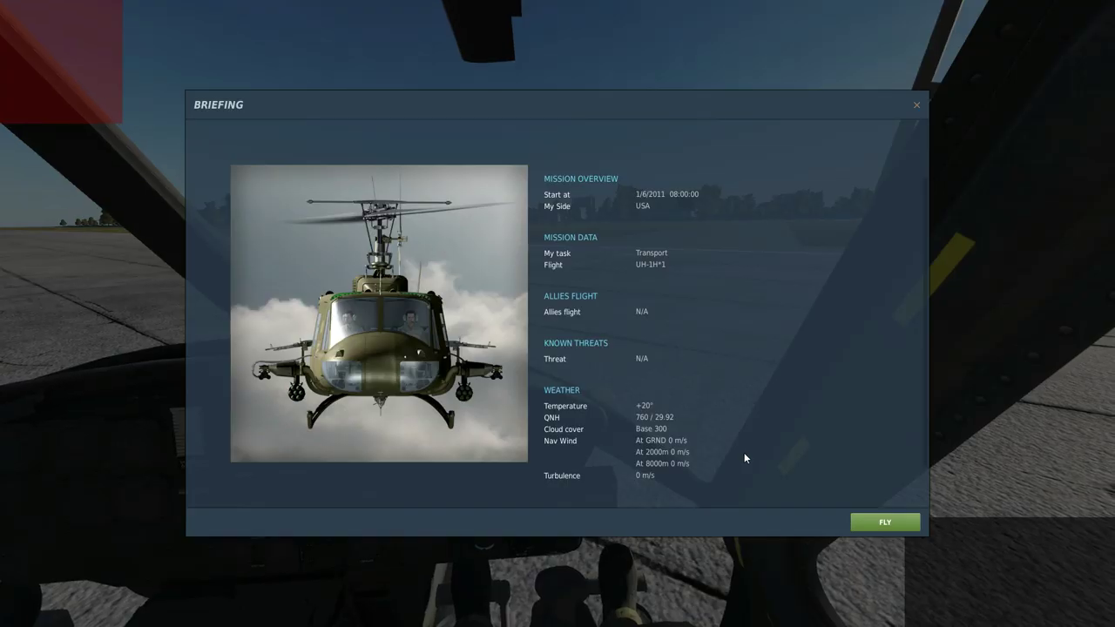
{"action": "left_click", "coordinate": [885, 522]}
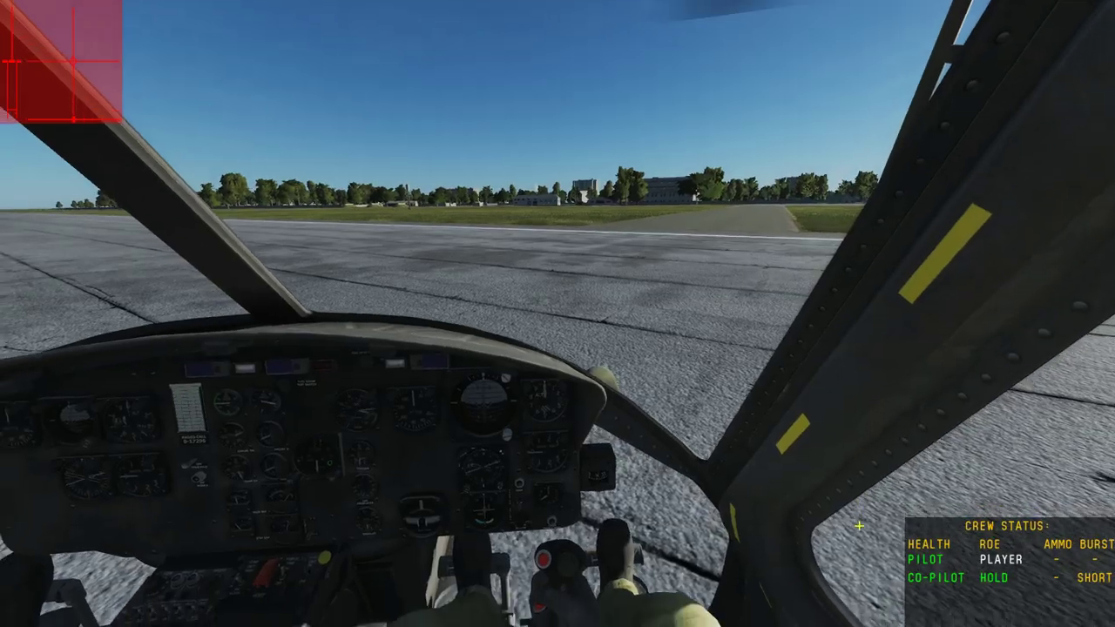
Examine the in-flight map for the helicopter's position relative to the troops at the Batumi pick-up area, and return to the cockpit.
{"action": "key", "text": "F10"}
{"action": "scroll", "coordinate": [527, 416], "scroll_direction": "down", "scroll_amount": 5}
{"action": "scroll", "coordinate": [601, 361], "scroll_direction": "up", "scroll_amount": 6}
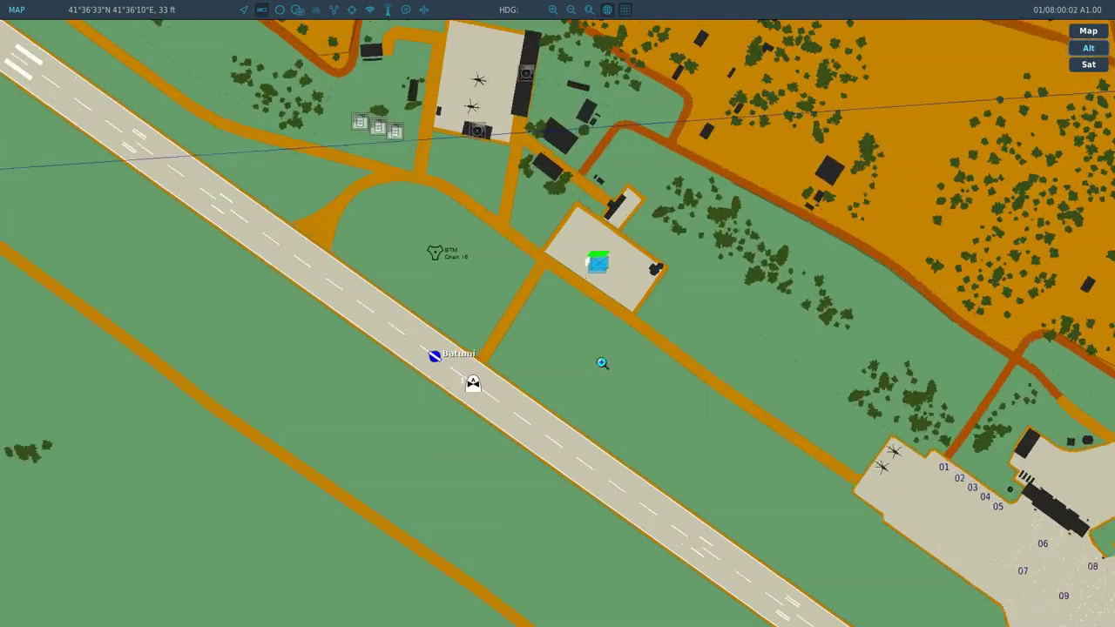
{"action": "scroll", "coordinate": [259, 334], "scroll_direction": "down", "scroll_amount": 1}
{"action": "scroll", "coordinate": [259, 334], "scroll_direction": "down", "scroll_amount": 2}
{"action": "scroll", "coordinate": [205, 456], "scroll_direction": "up", "scroll_amount": 2}
{"action": "scroll", "coordinate": [205, 457], "scroll_direction": "down", "scroll_amount": 2}
{"action": "key", "text": "F1"}
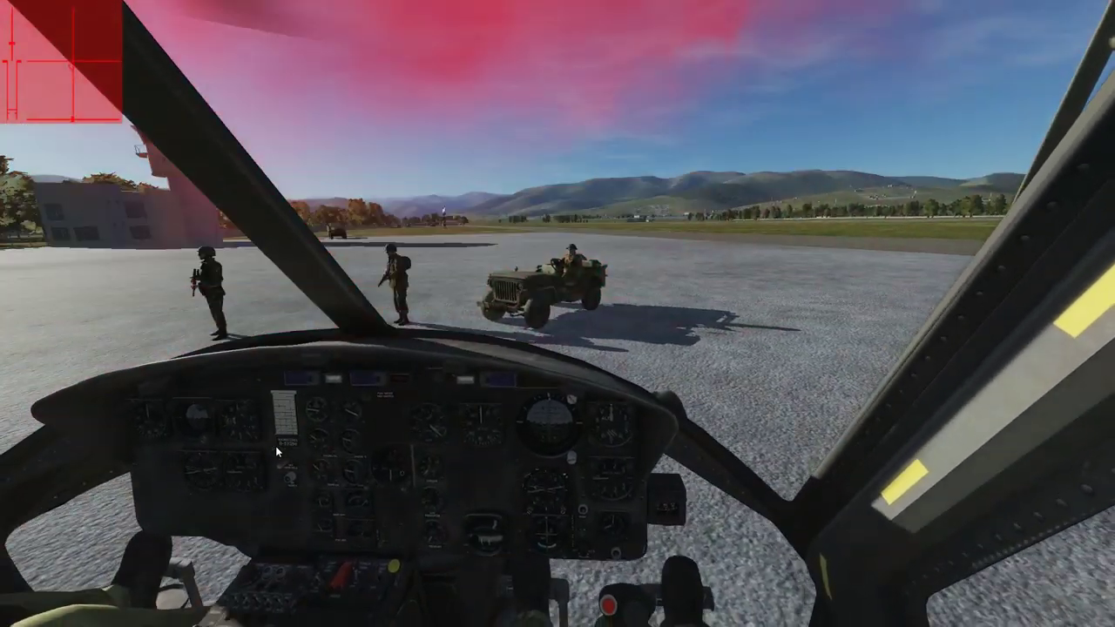
Issue the M4 Pick Up and Jeep Pick Up radio commands beside the waiting groups.
{"action": "key", "text": "backslash"}
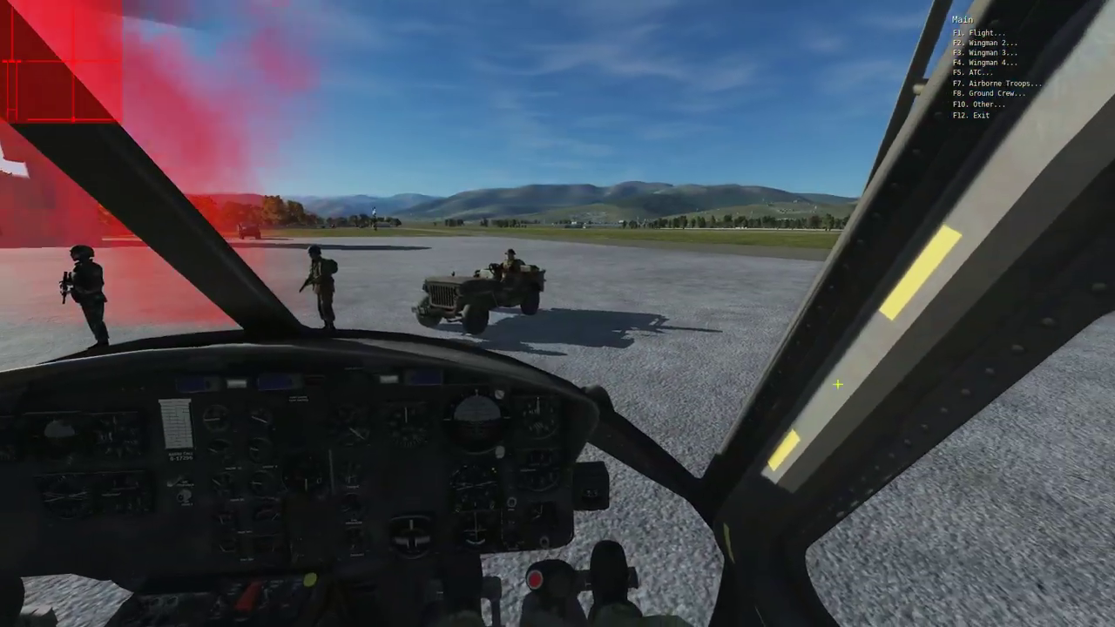
{"action": "key", "text": "F10"}
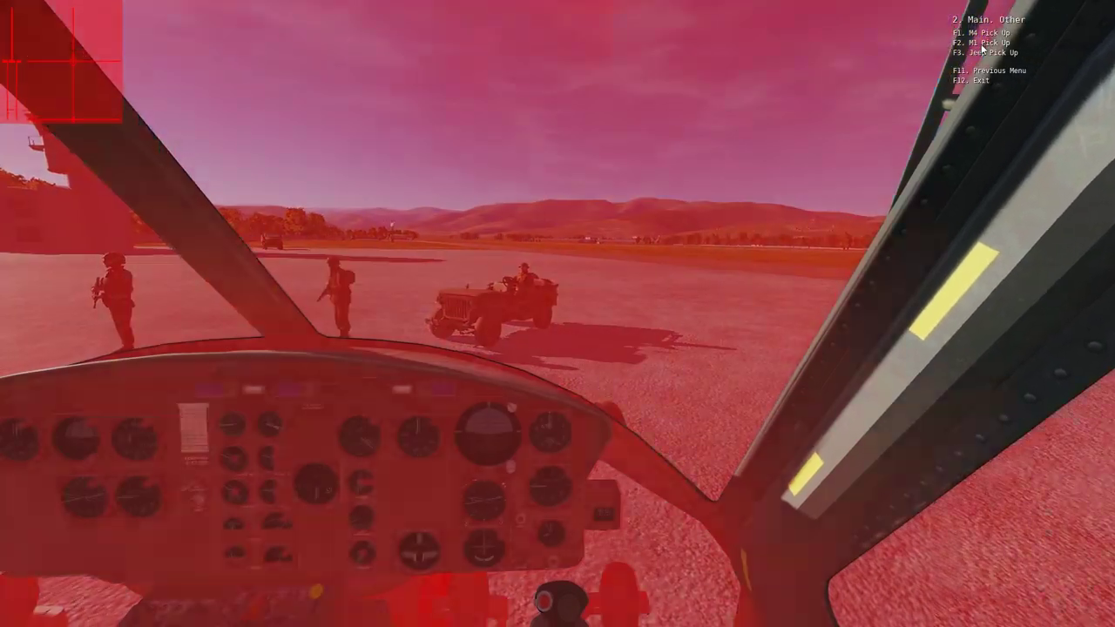
{"action": "key", "text": "F1"}
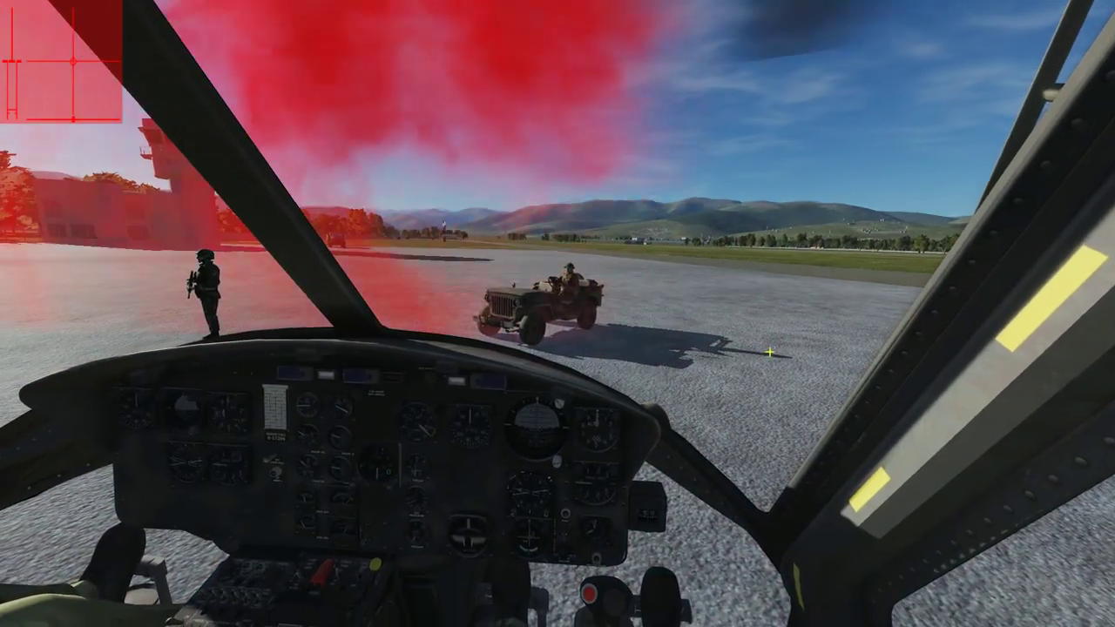
{"action": "key", "text": "backslash"}
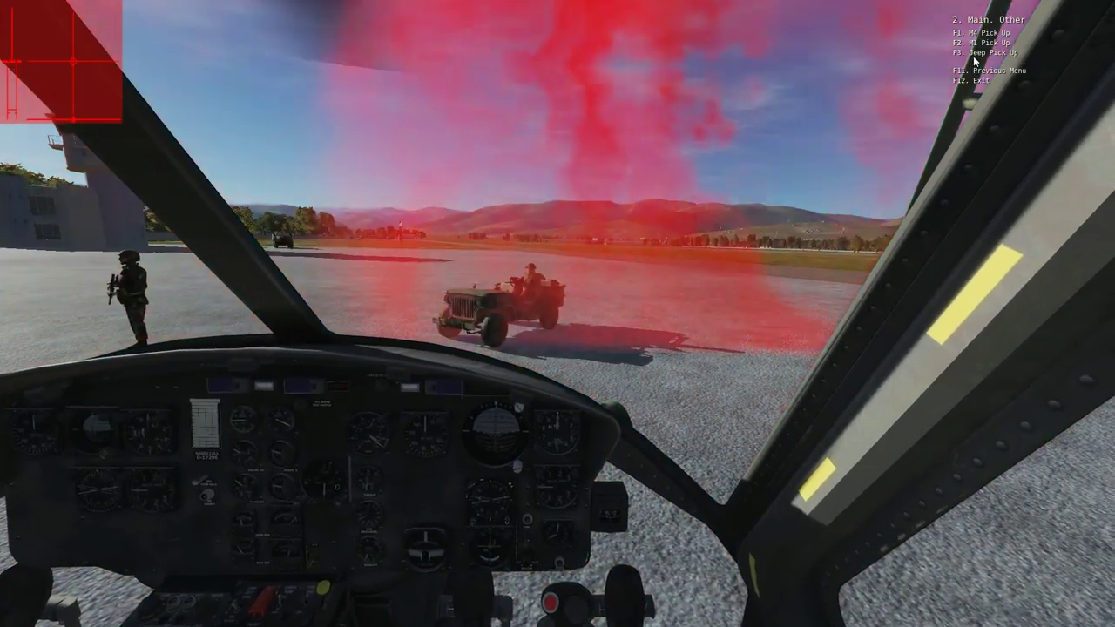
{"action": "key", "text": "F12"}
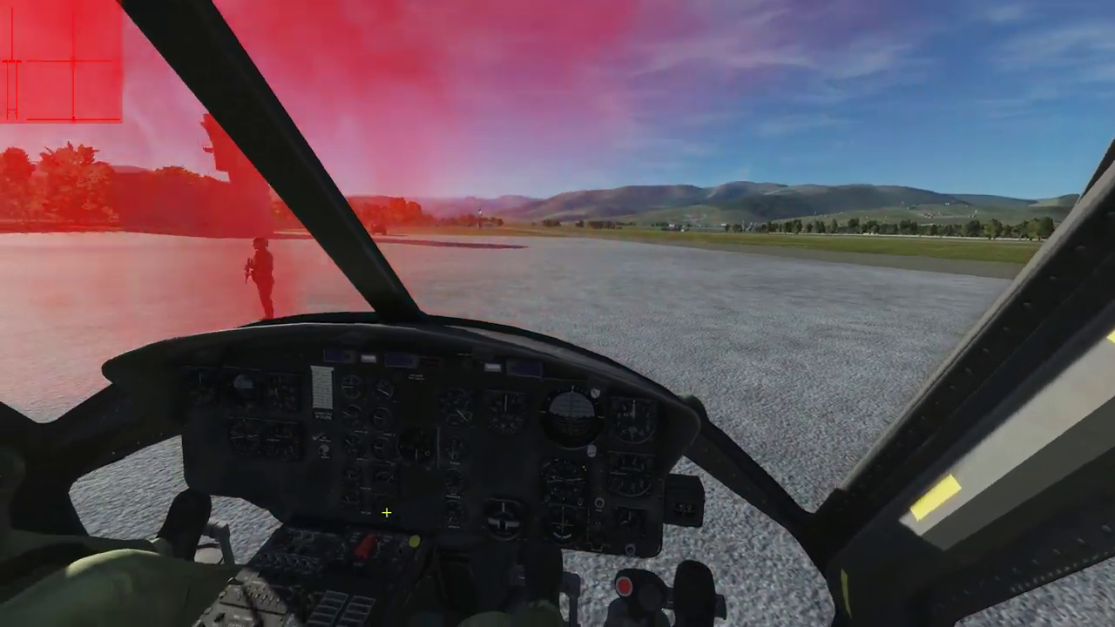